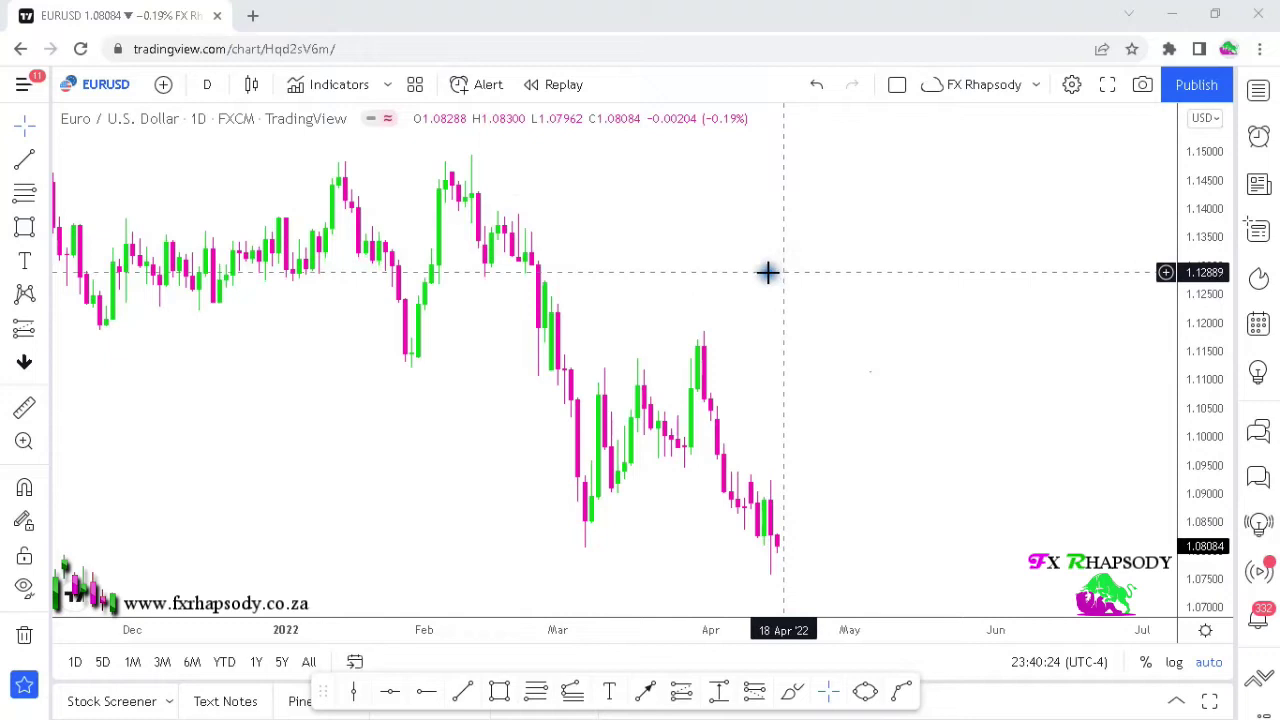
Step: Draw a Fibonacci retracement on the daily chart from about 1.13958 on 14 Feb 2022 to about 1.08069 on 4 May 2022
left_click(537, 692)
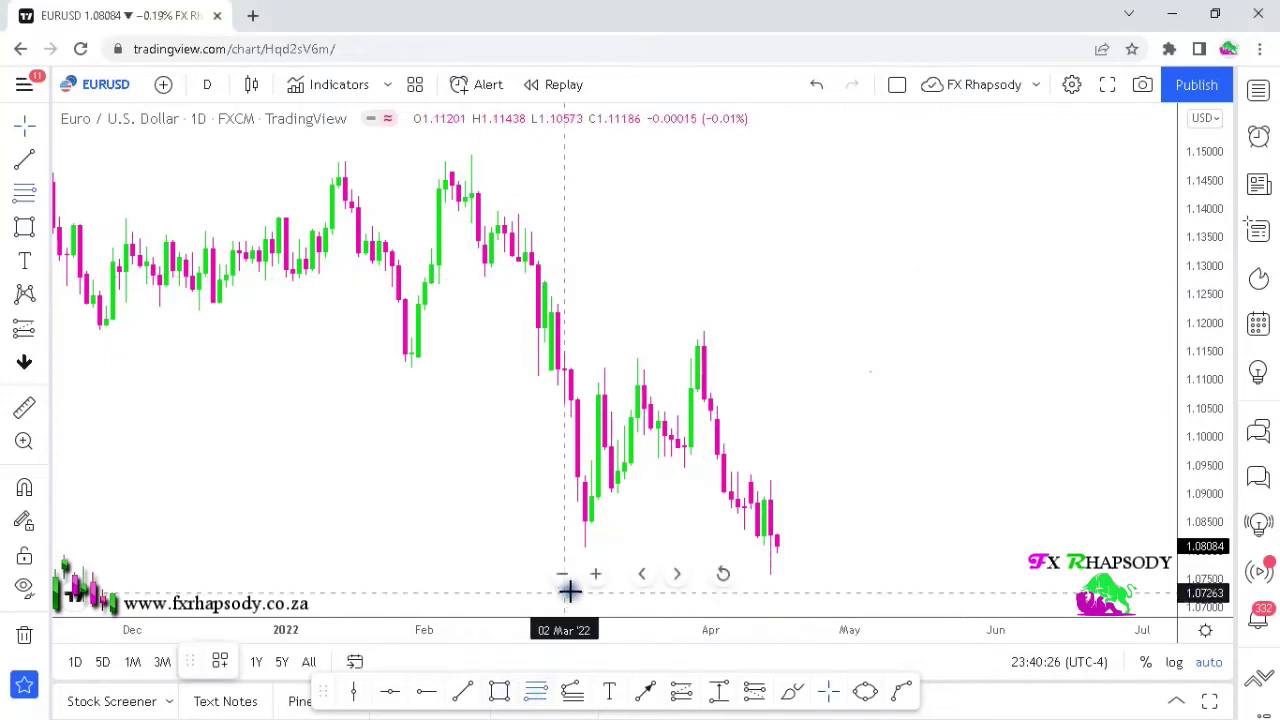
left_click(483, 210)
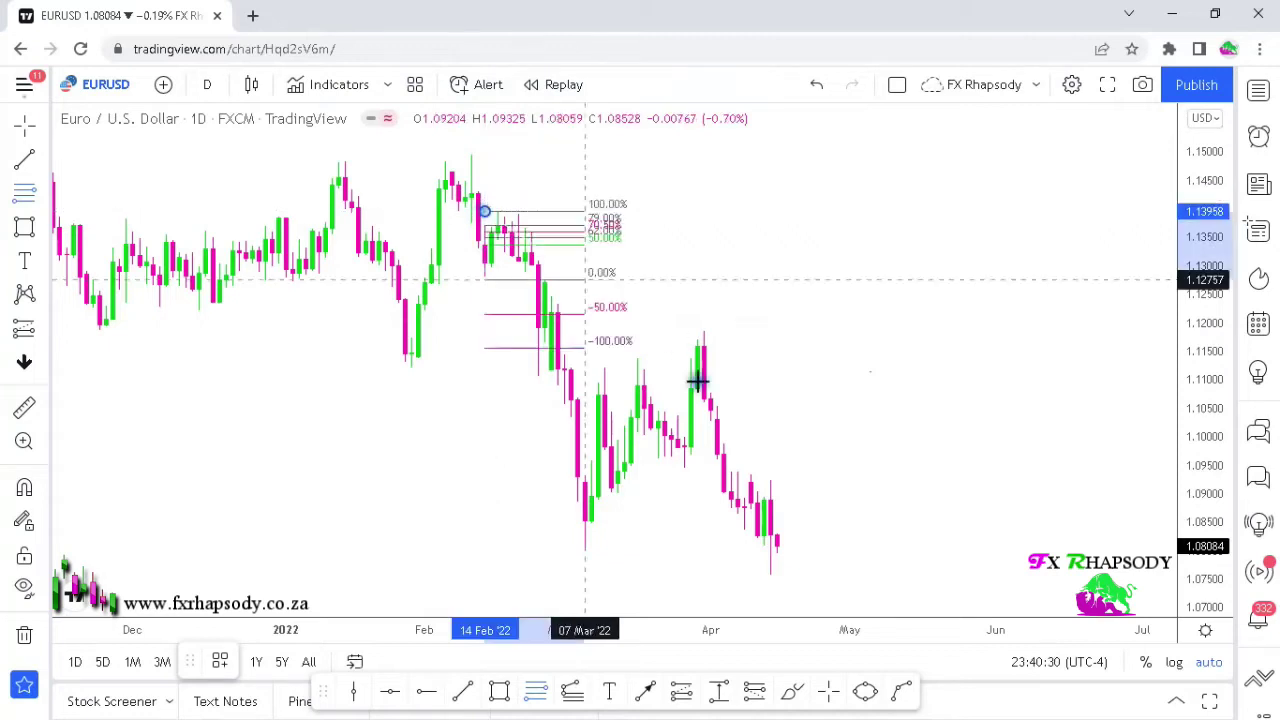
left_click(866, 547)
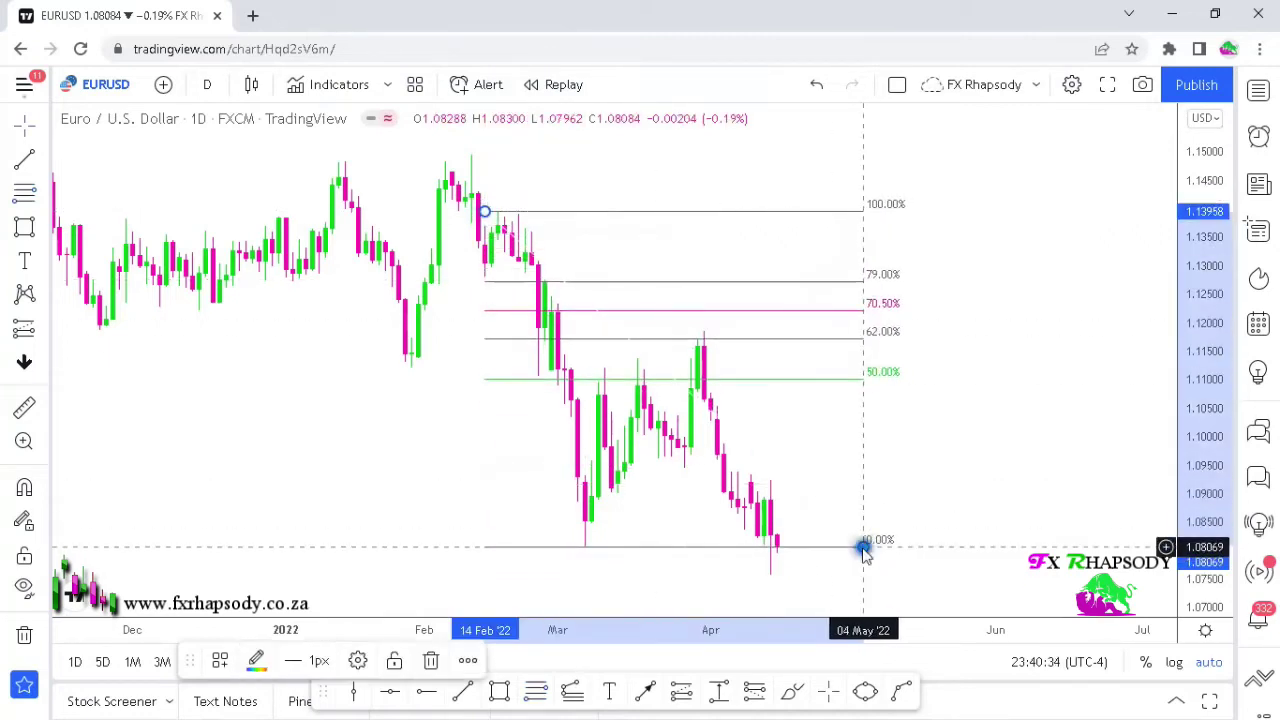
left_click(571, 183)
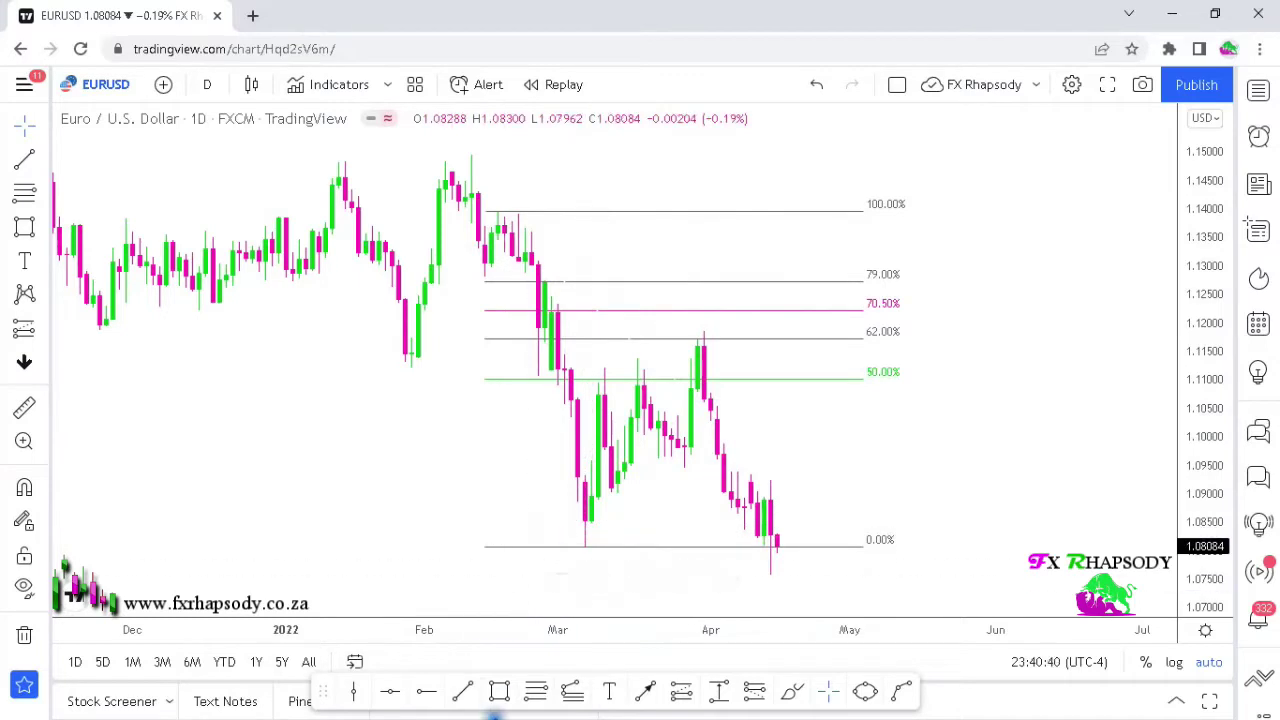
Step: Draw a horizontal trend line at about 1.11211 from 21 Jan 2022, under the late-January low, into early March
left_click(462, 691)
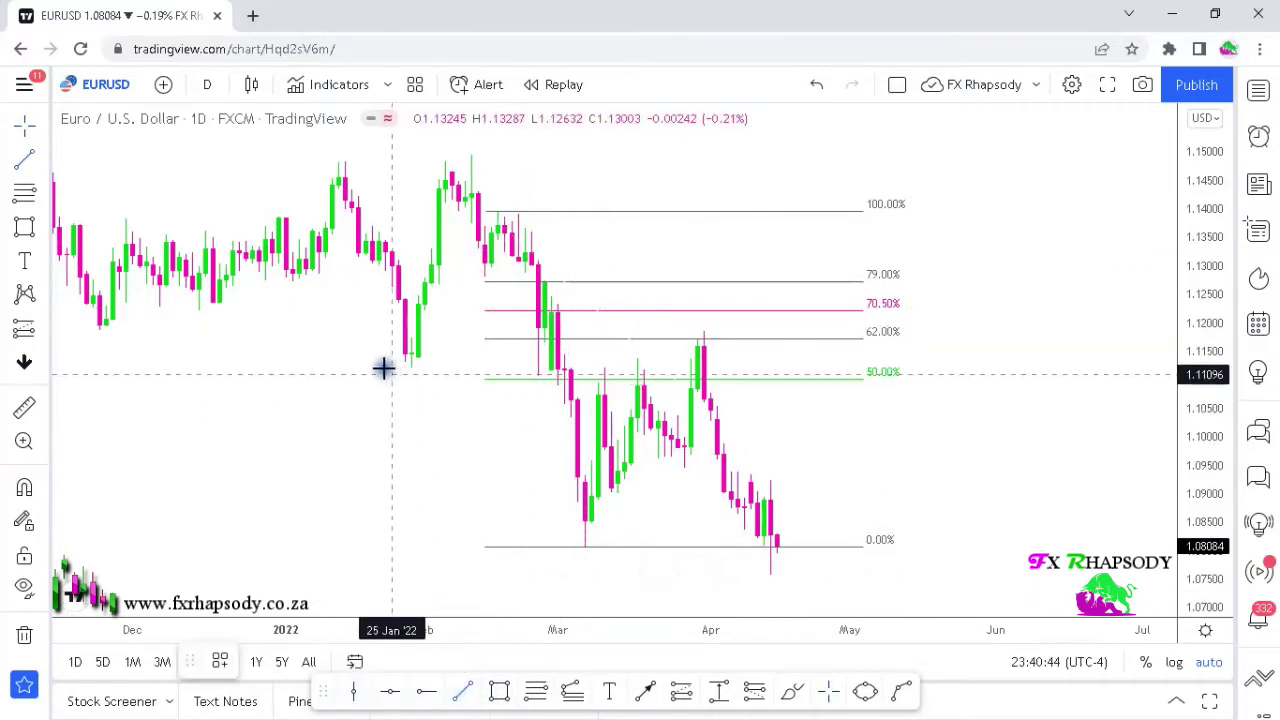
left_click(378, 367)
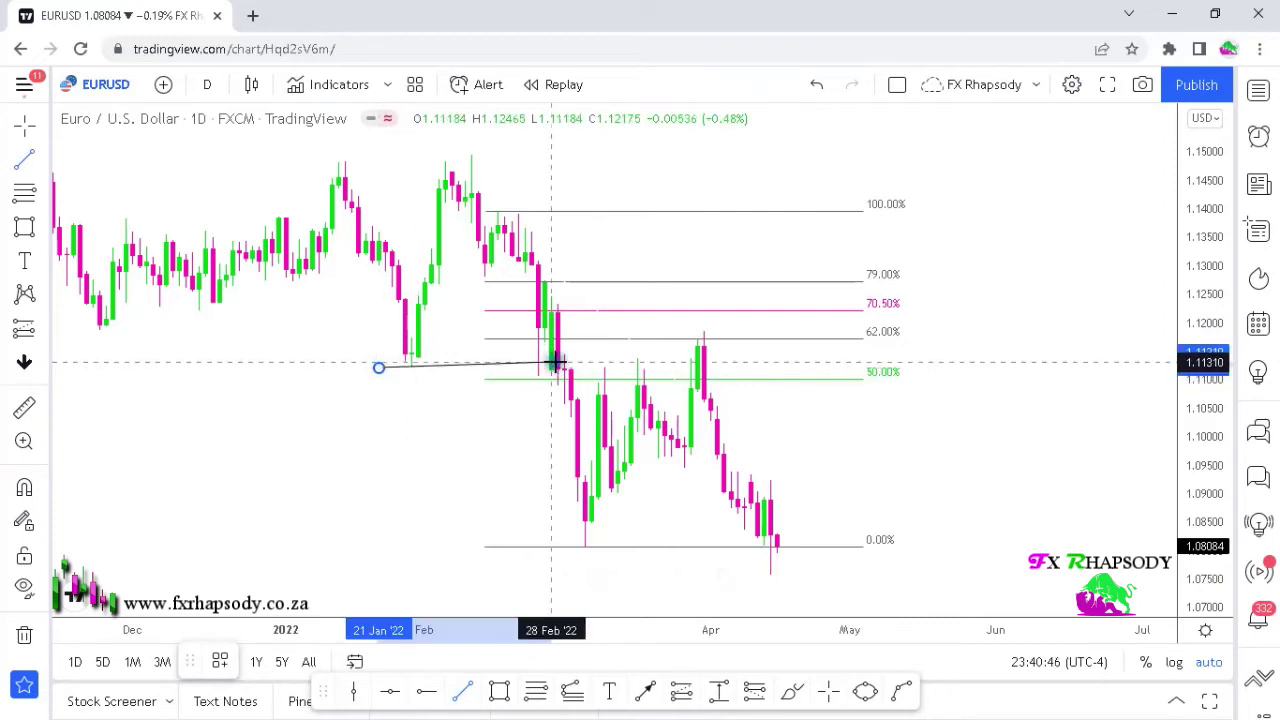
left_click(592, 368)
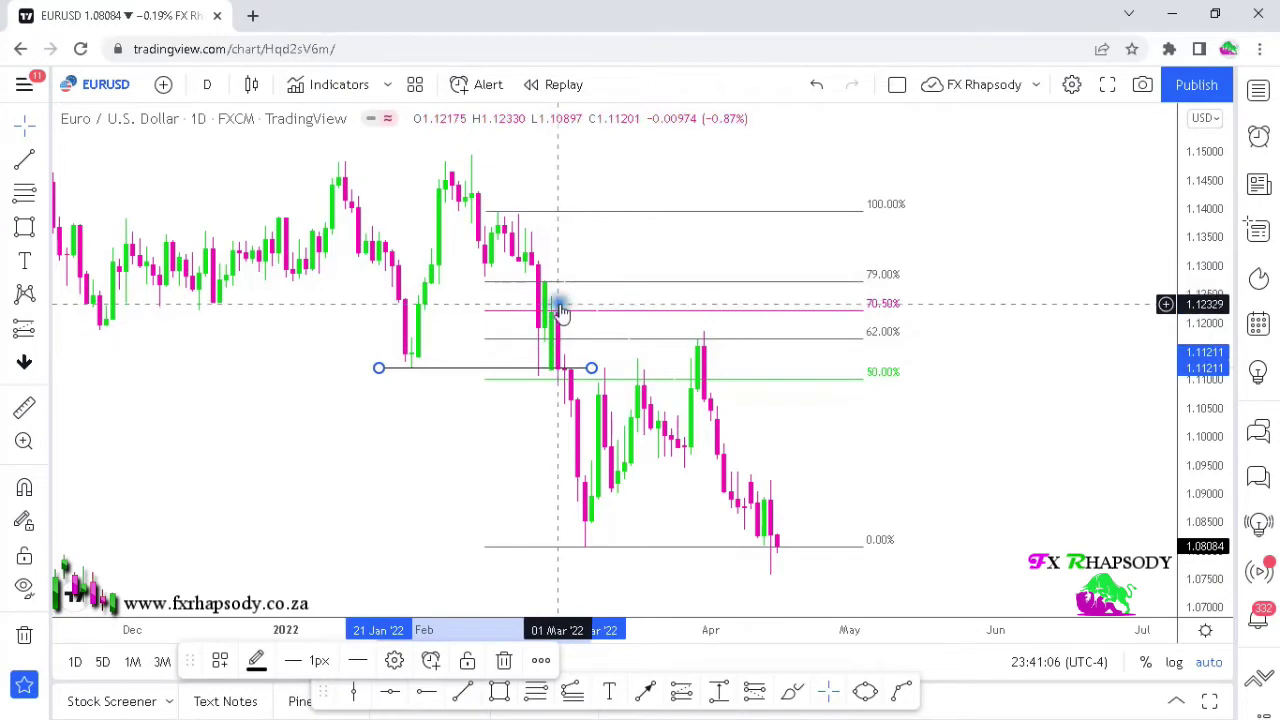
Step: Draw a rectangle zone between about 1.12198 and 1.11688, spanning from 24 Feb to 14 Apr 2022
left_click(499, 691)
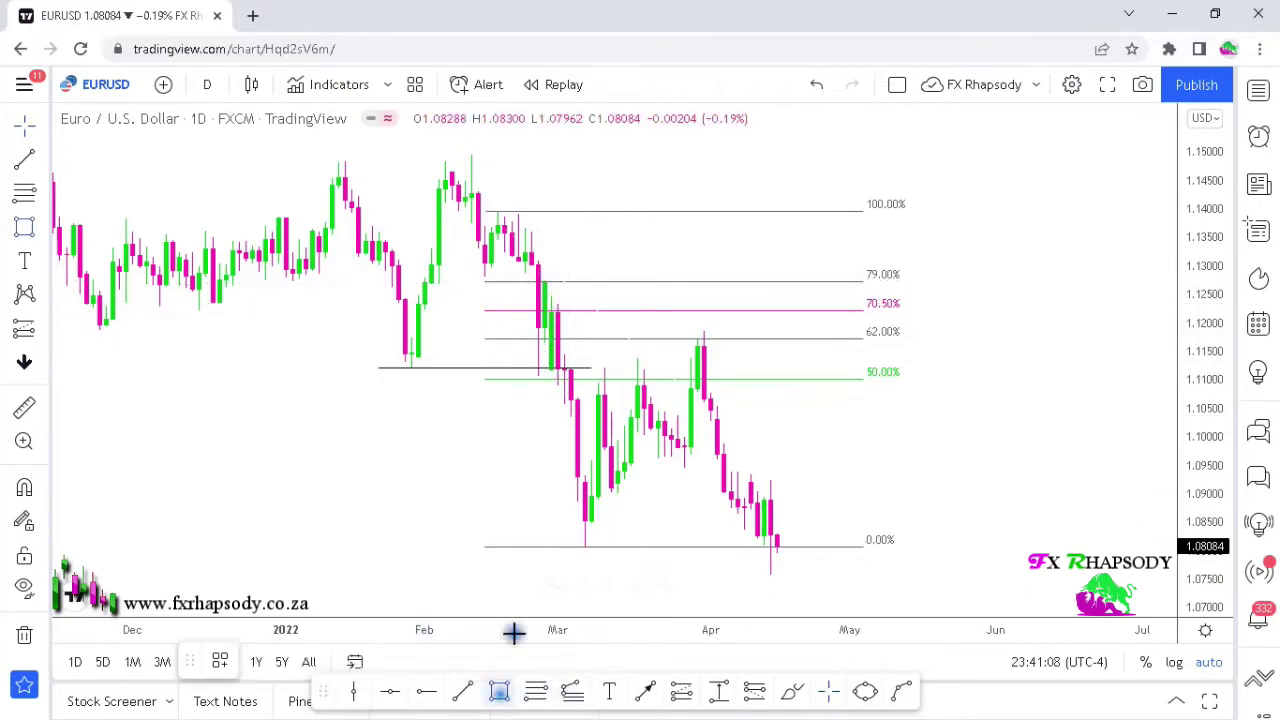
left_click_drag(558, 312, 770, 341)
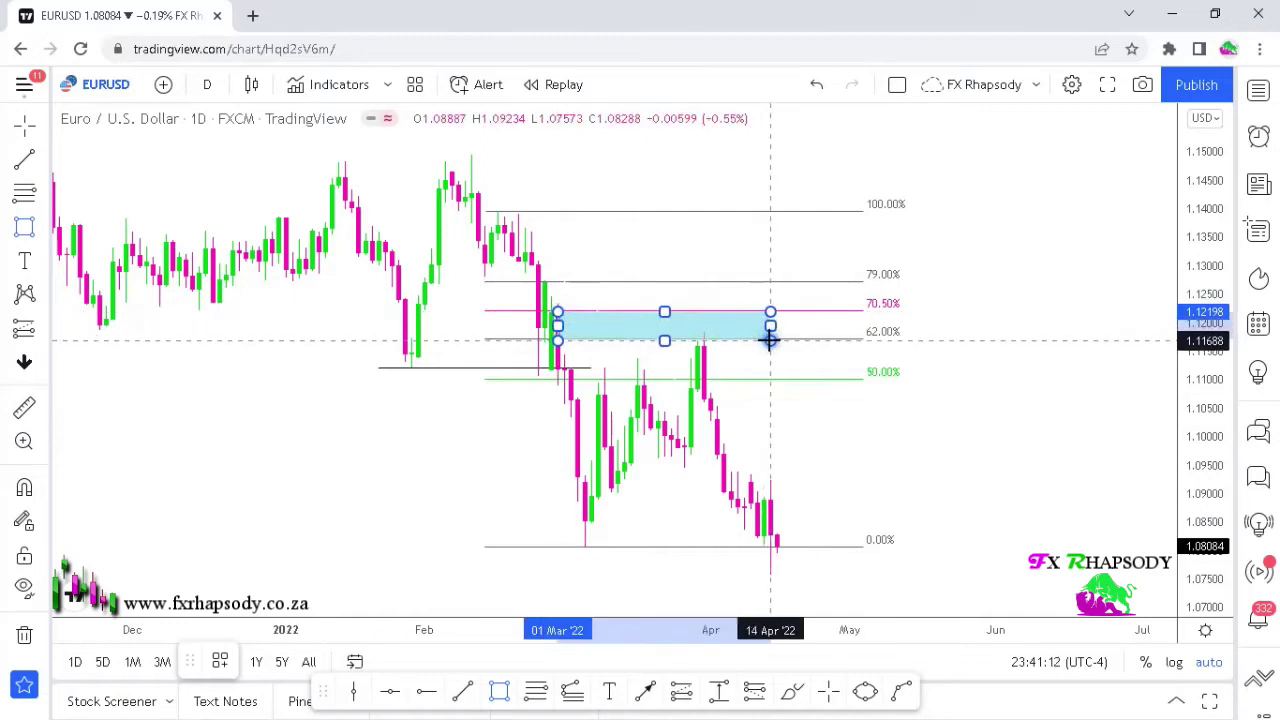
left_click(626, 294)
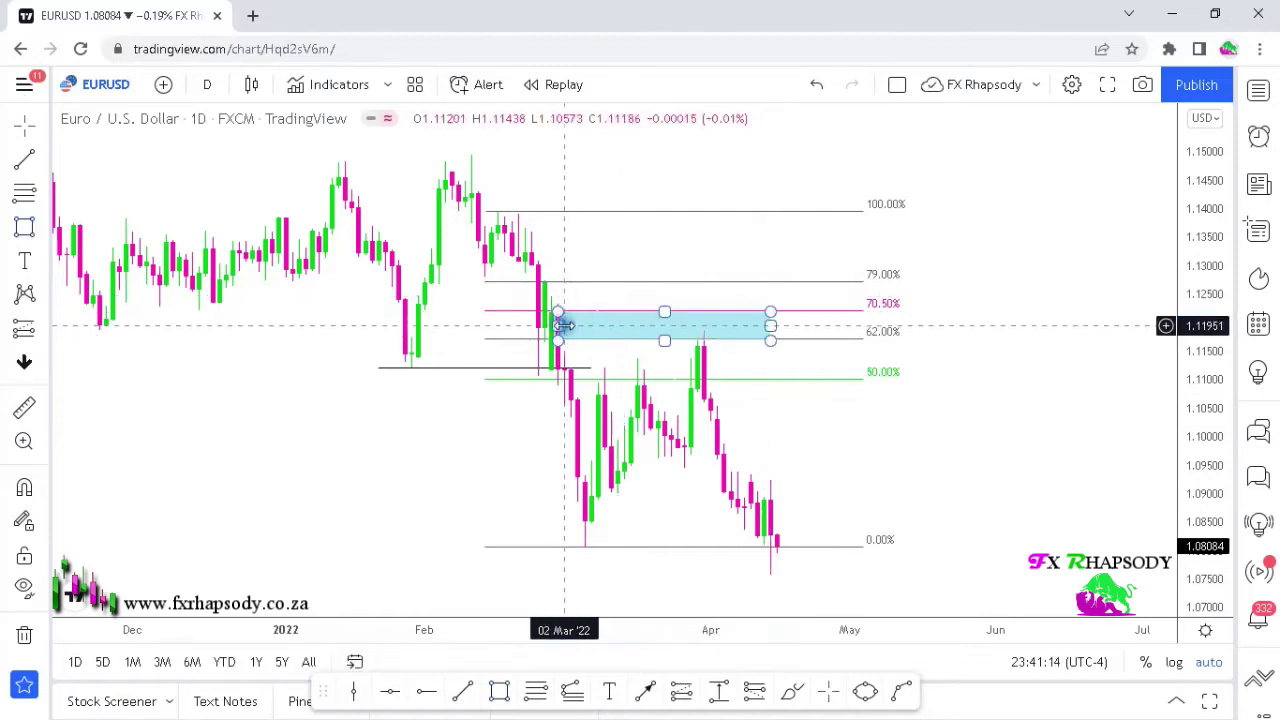
left_click_drag(553, 326, 538, 324)
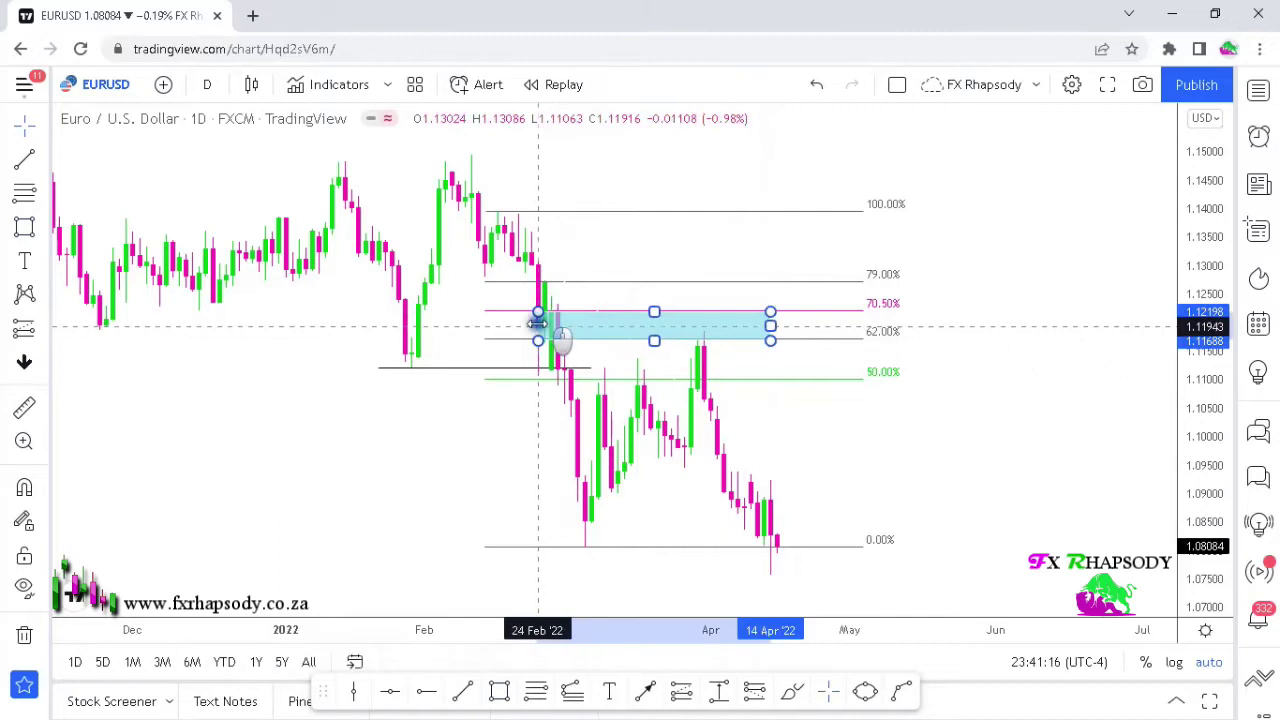
left_click(947, 429)
Step: Draw a trend line along the early-March low at about 1.08076, from 1 Mar to 25 Apr 2022
left_click_drag(908, 446, 830, 455)
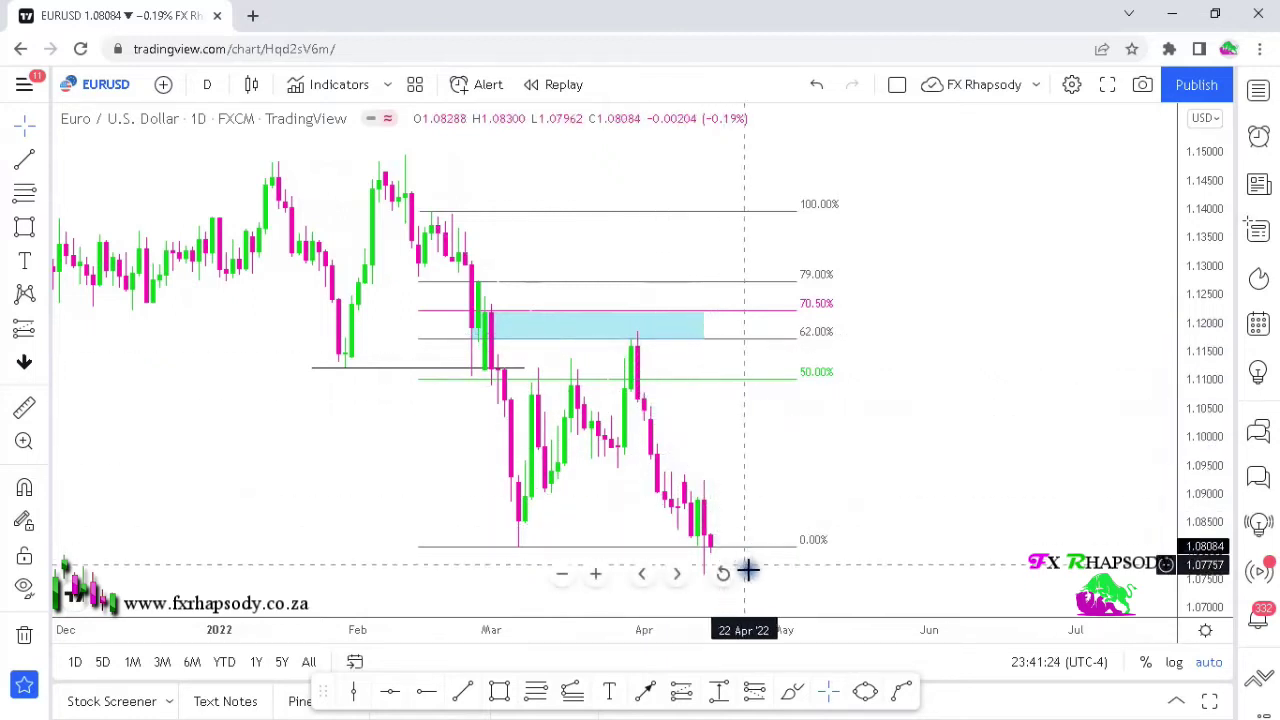
left_click_drag(959, 397, 871, 414)
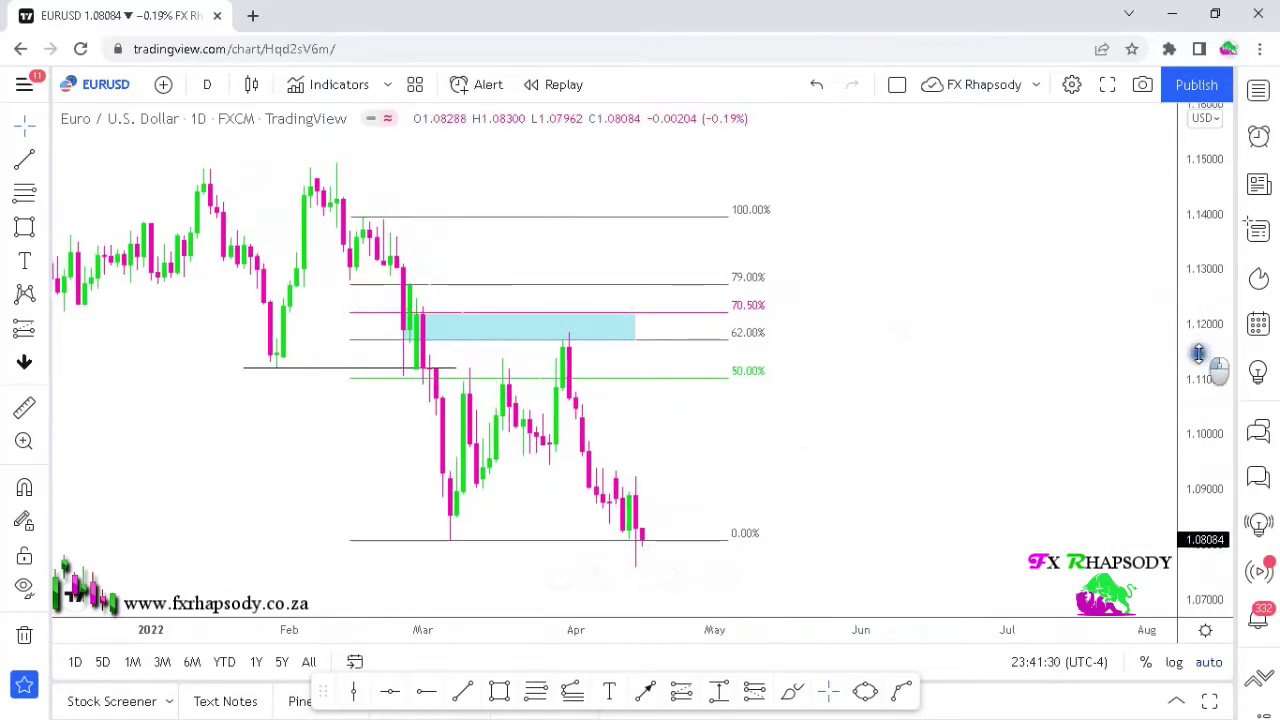
left_click_drag(1006, 410, 1002, 358)
left_click(461, 692)
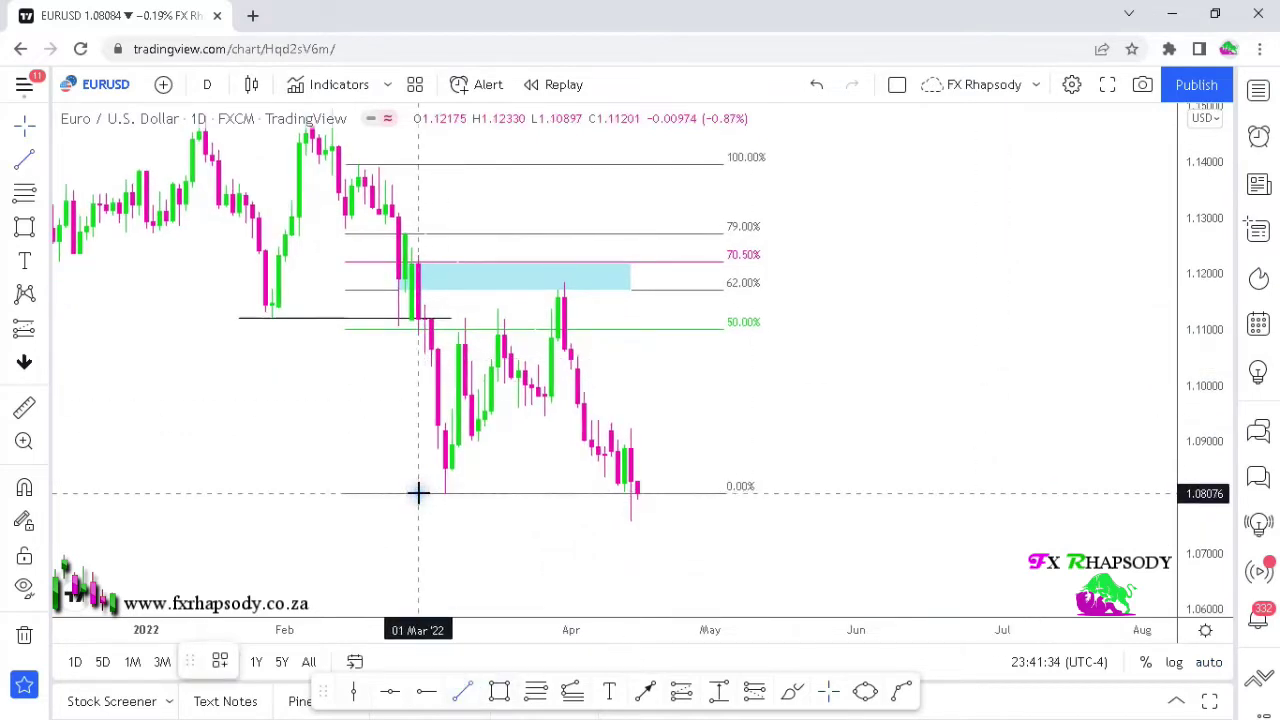
left_click(418, 493)
left_click(676, 493)
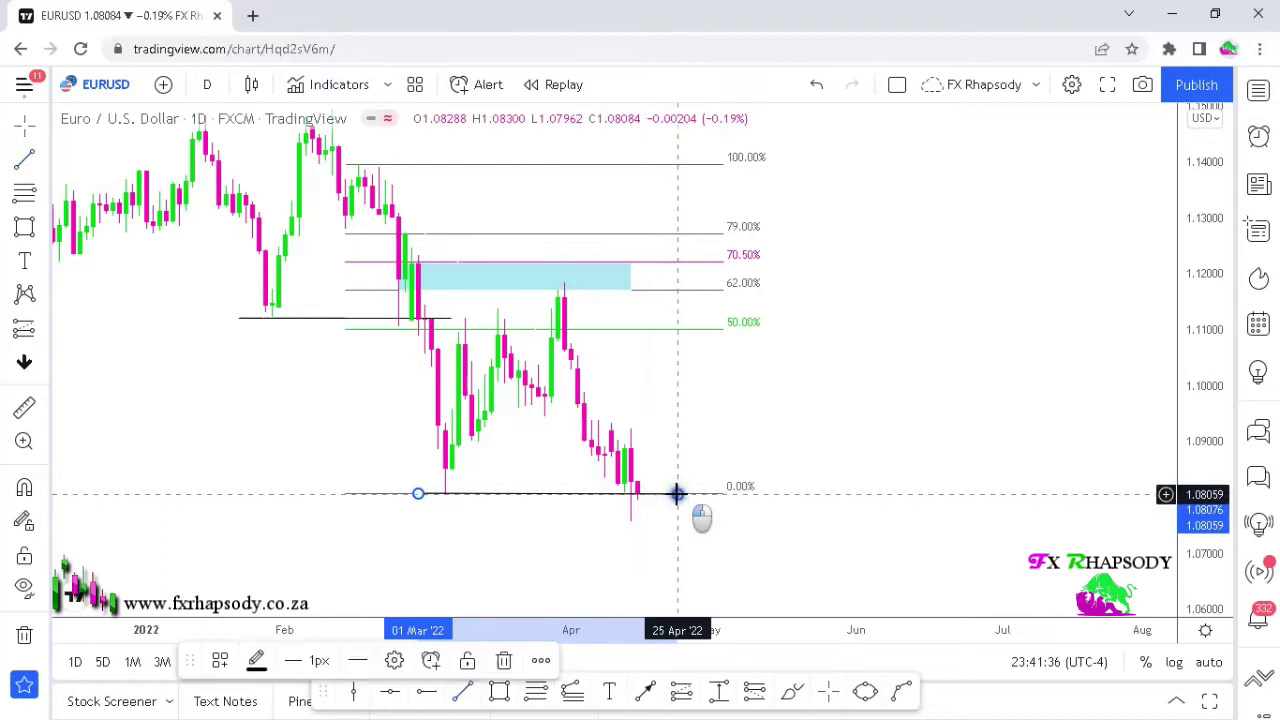
Step: Delete the Fibonacci retracement and level the end of the lower trend line at 1.08076
left_click(708, 497)
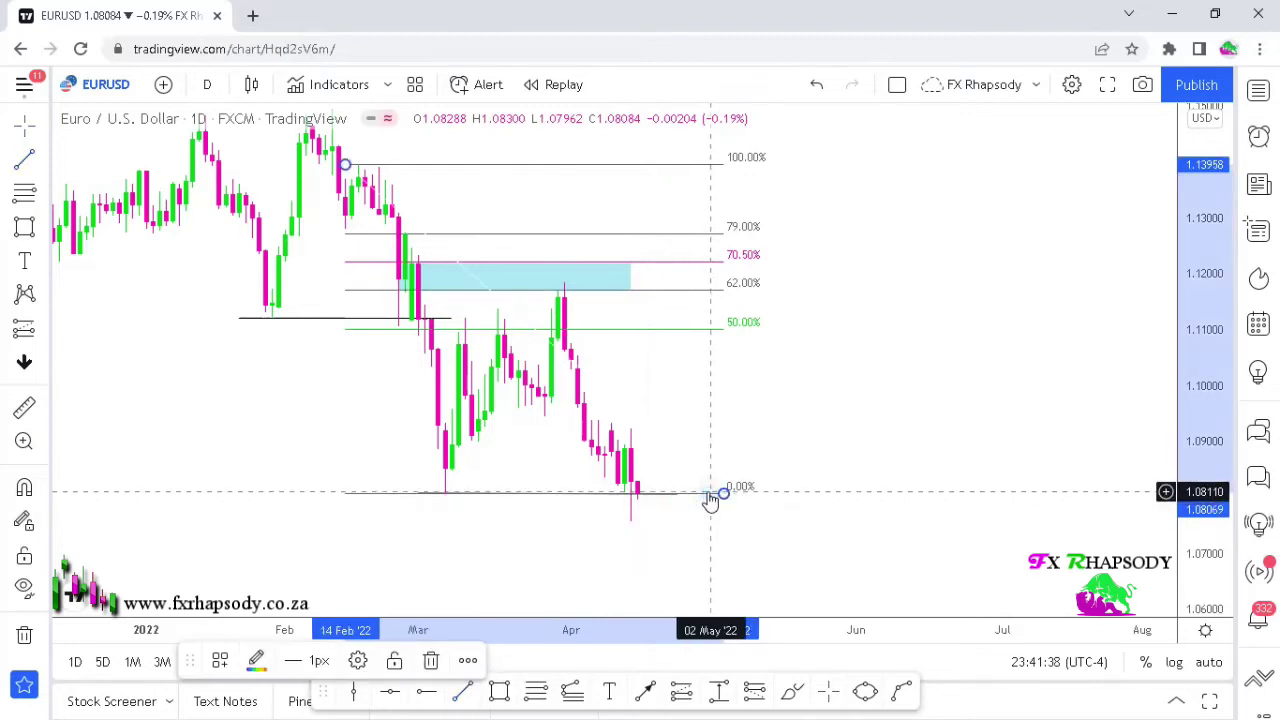
key("Delete")
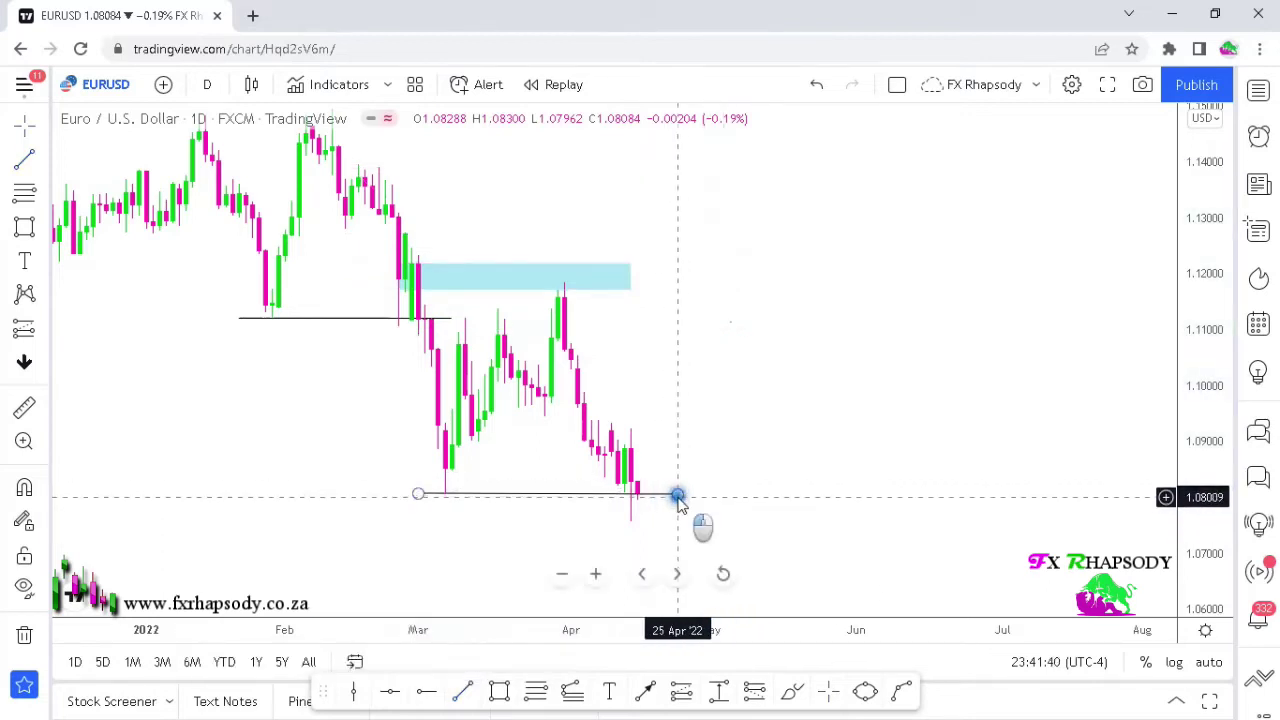
left_click_drag(678, 497, 678, 492)
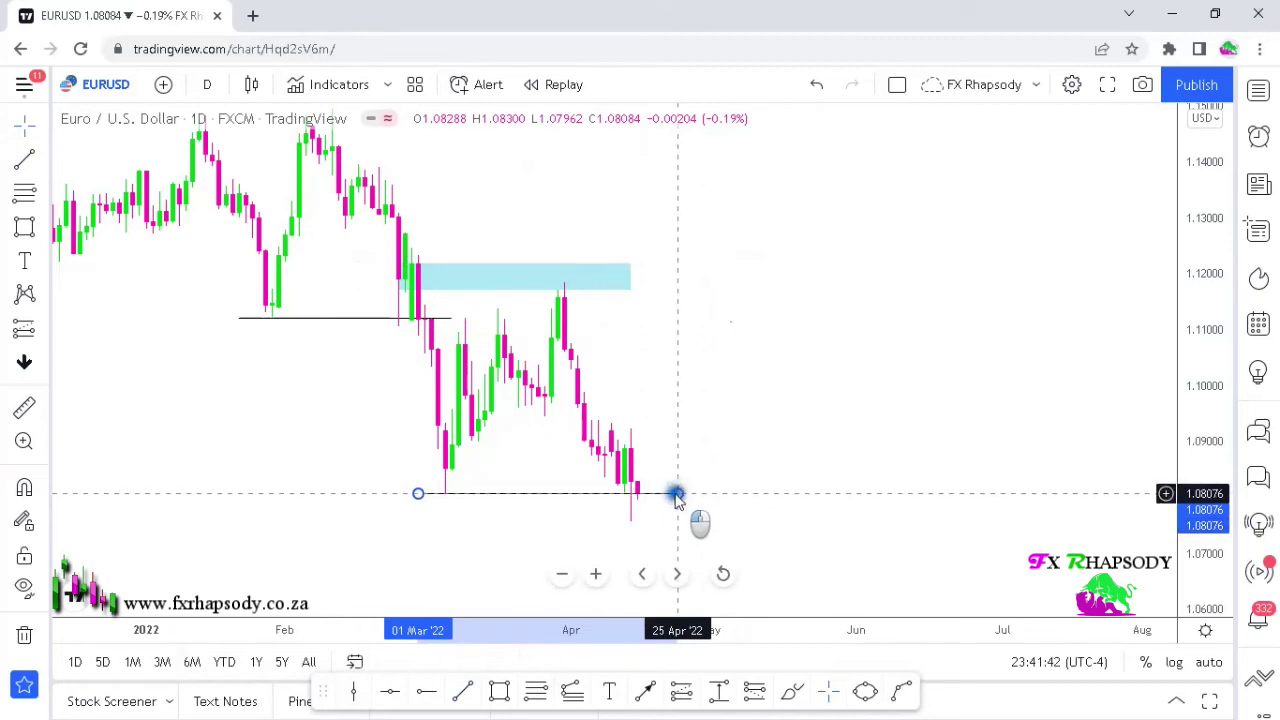
left_click(749, 451)
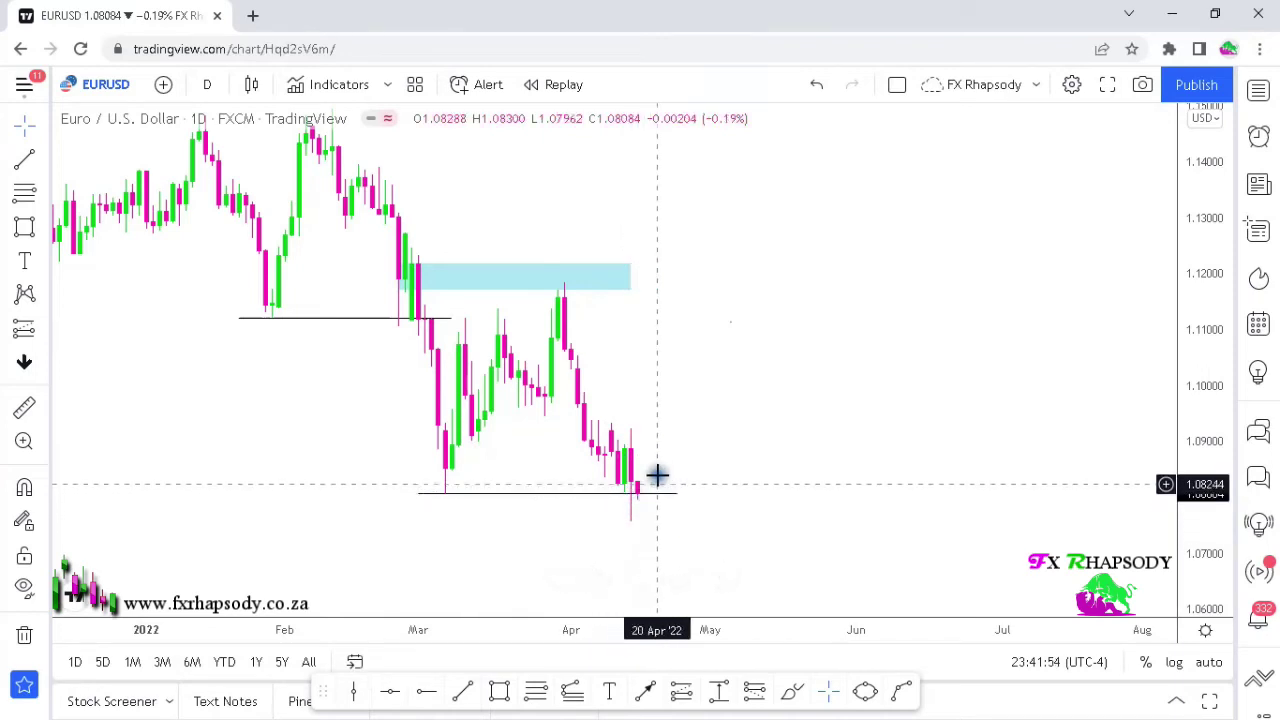
Step: Examine the earlier daily downtrend from autumn 2021, then the recent price action around the marked zone and lines
left_click(572, 375)
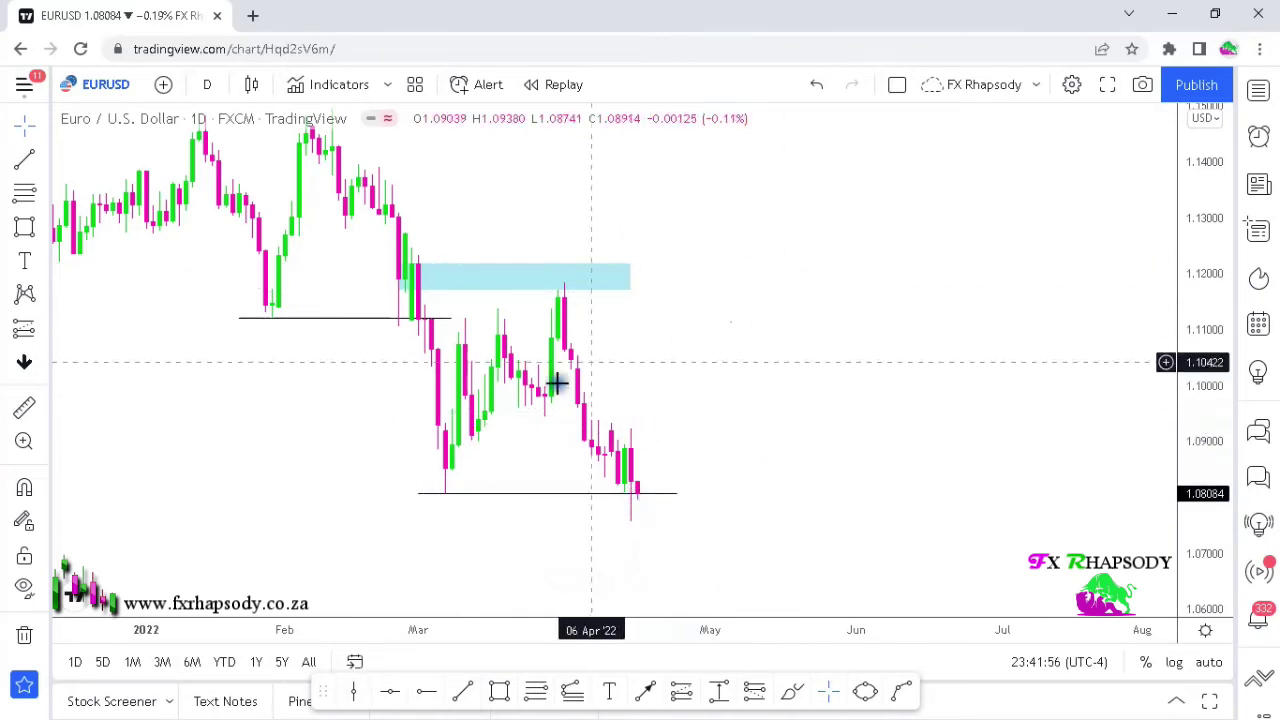
scroll(542, 473, "down", 3)
left_click_drag(849, 249, 743, 422)
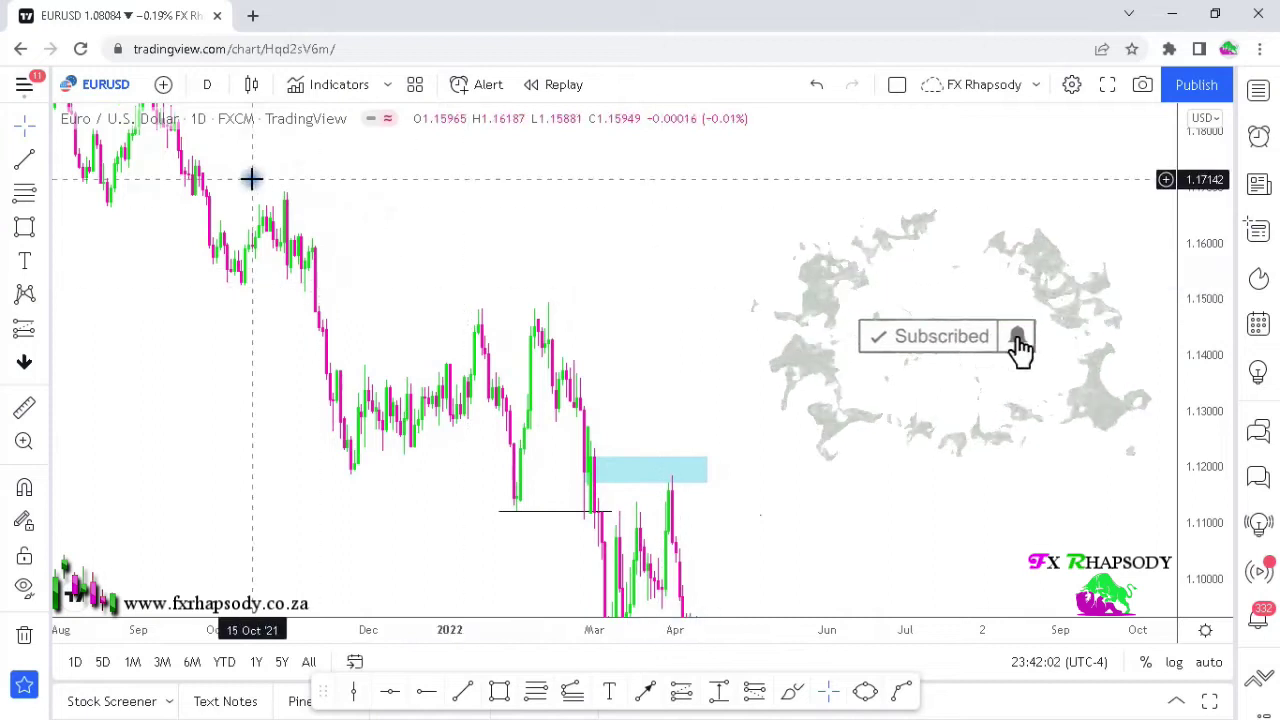
left_click_drag(410, 192, 349, 140)
left_click_drag(743, 530, 762, 305)
scroll(600, 355, "up", 4)
left_click_drag(582, 367, 860, 472)
left_click_drag(1223, 494, 1172, 457)
scroll(800, 470, "up", 3)
mouse_move(728, 446)
left_mouse_down()
mouse_move(763, 393)
mouse_move(814, 369)
mouse_move(834, 417)
left_mouse_up()
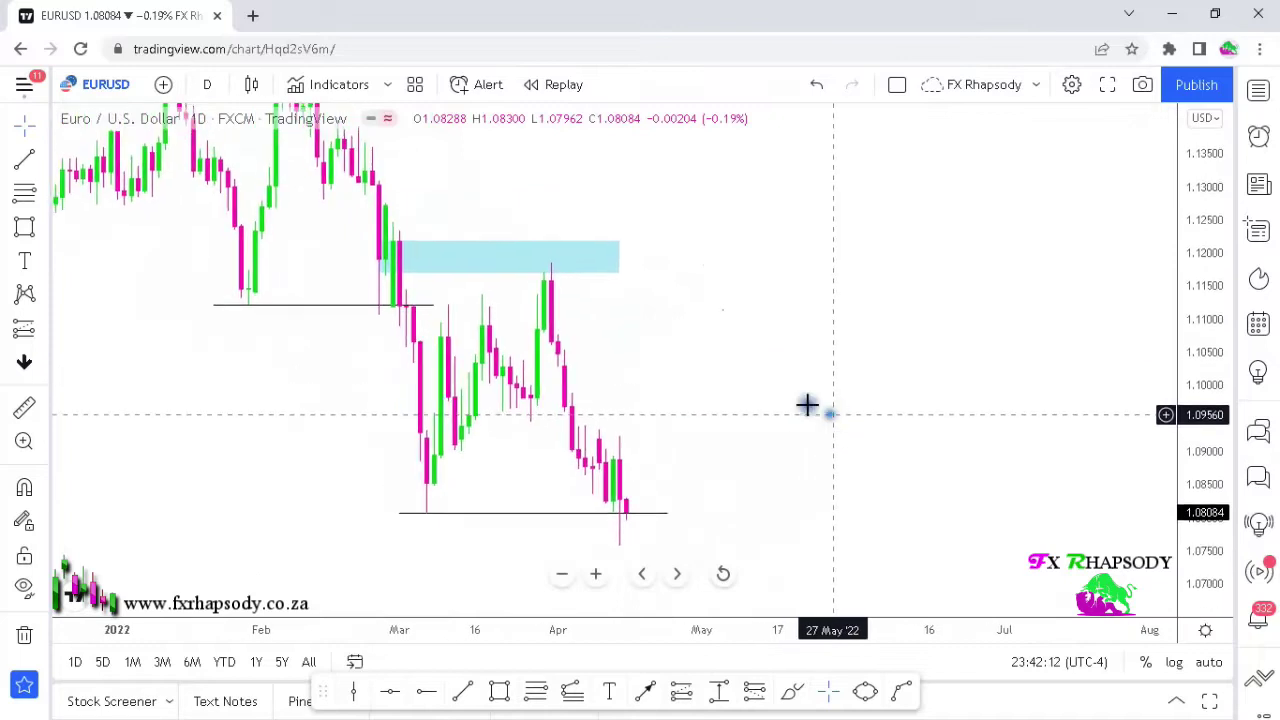
Step: Delete the blue rectangle zone and both horizontal trend lines from the daily chart
left_click(592, 272)
key("Delete")
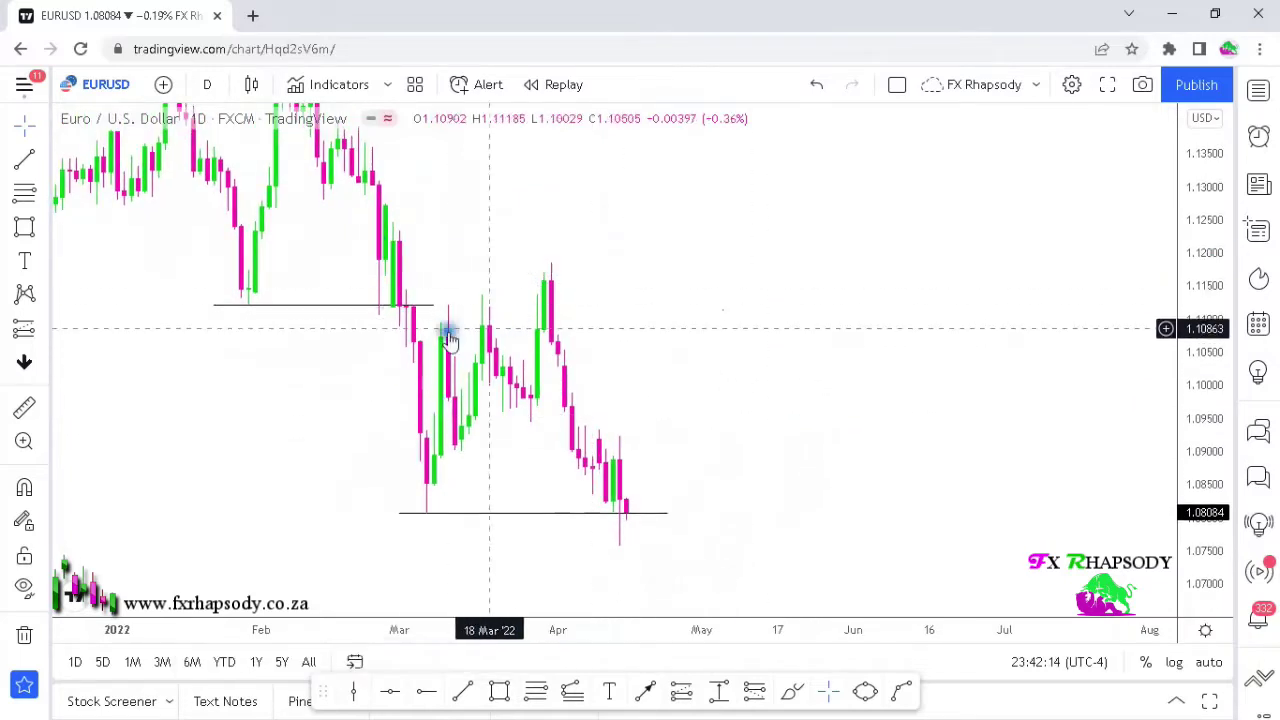
key("Delete")
left_click(527, 514)
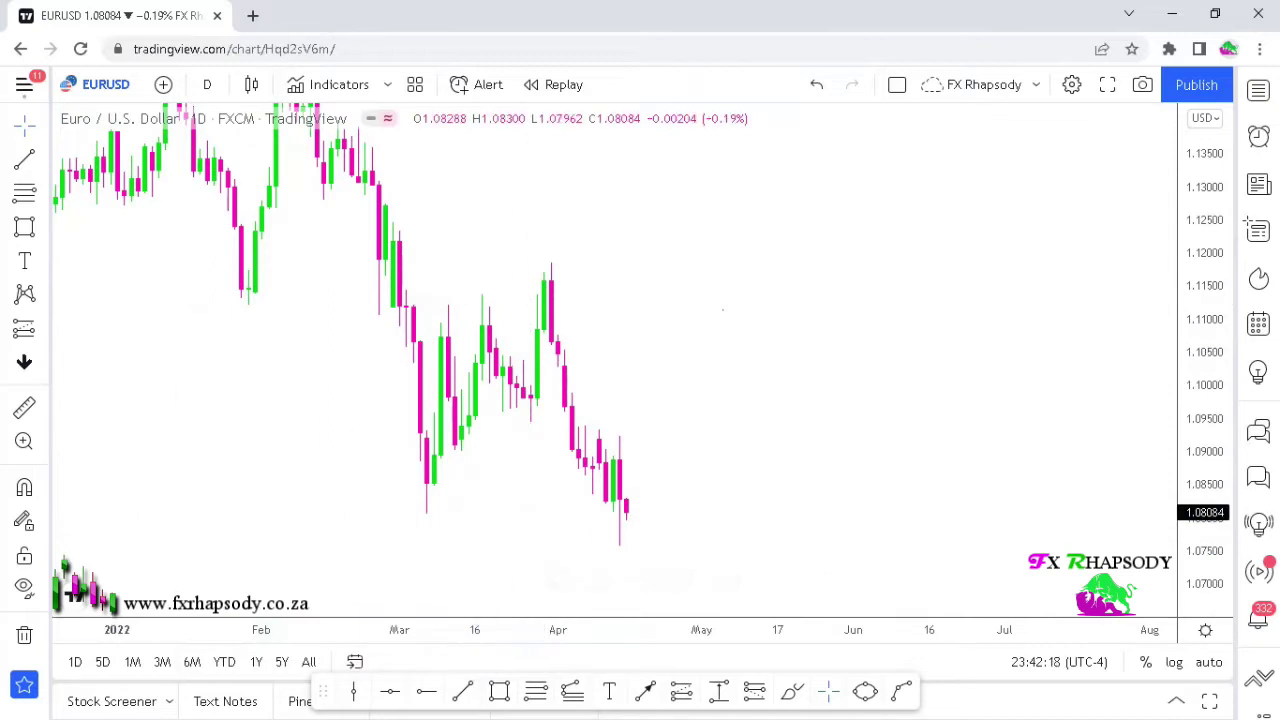
Step: Switch the EURUSD chart to the 4-hour timeframe, showing price action back to the start of March
left_click(203, 90)
left_click(193, 568)
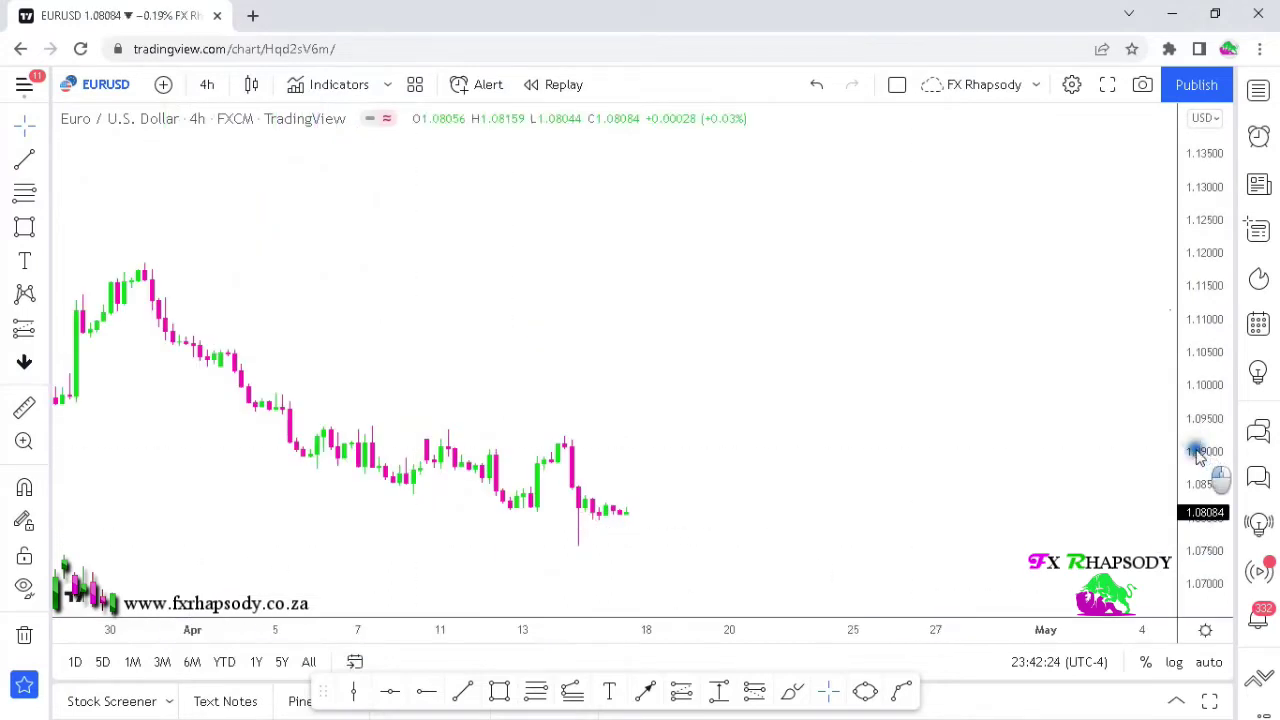
scroll(857, 480, "down", 5)
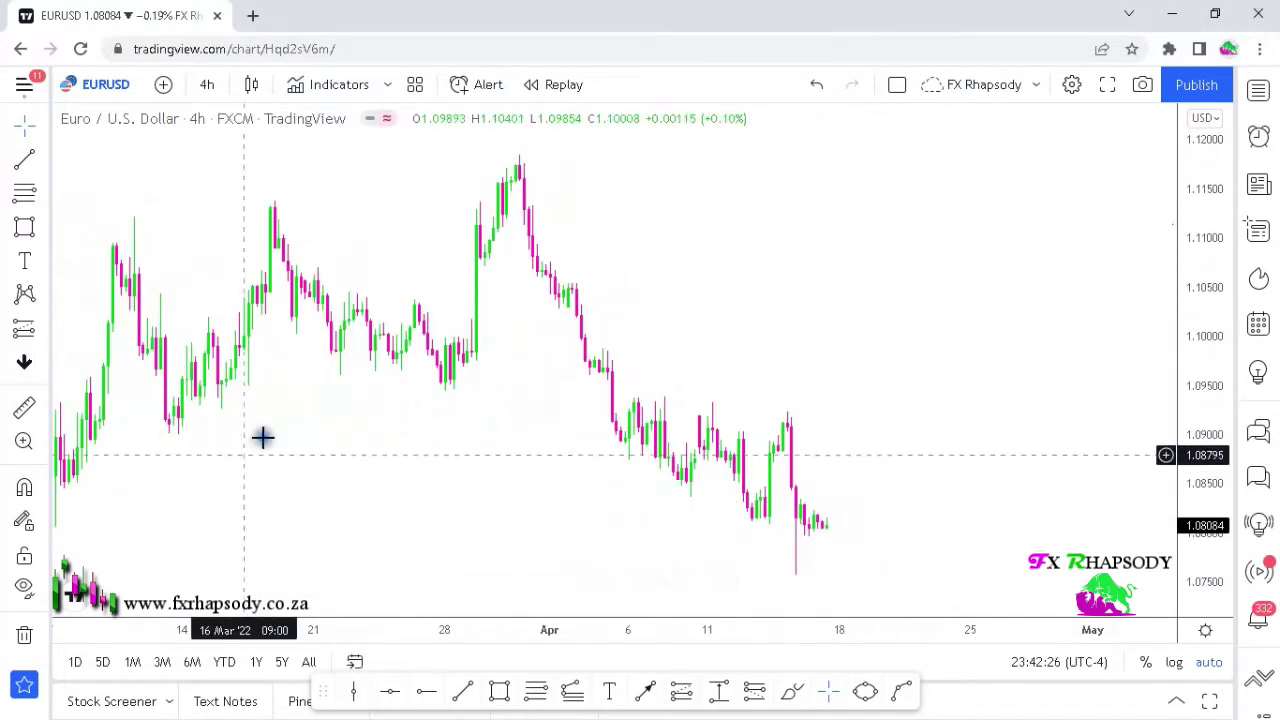
scroll(248, 447, "down", 3)
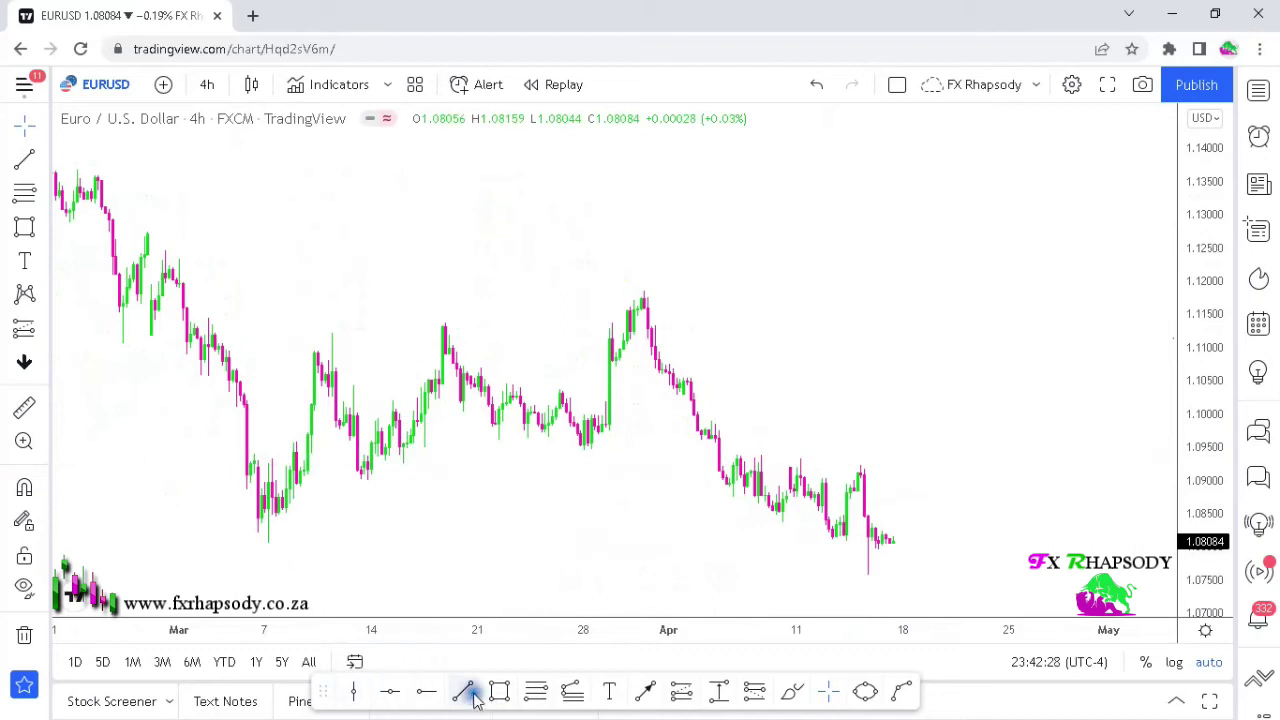
Step: Draw a trend line along the early-March low at about 1.0807, from 3 Mar to 20 Apr 2022
left_click(232, 542)
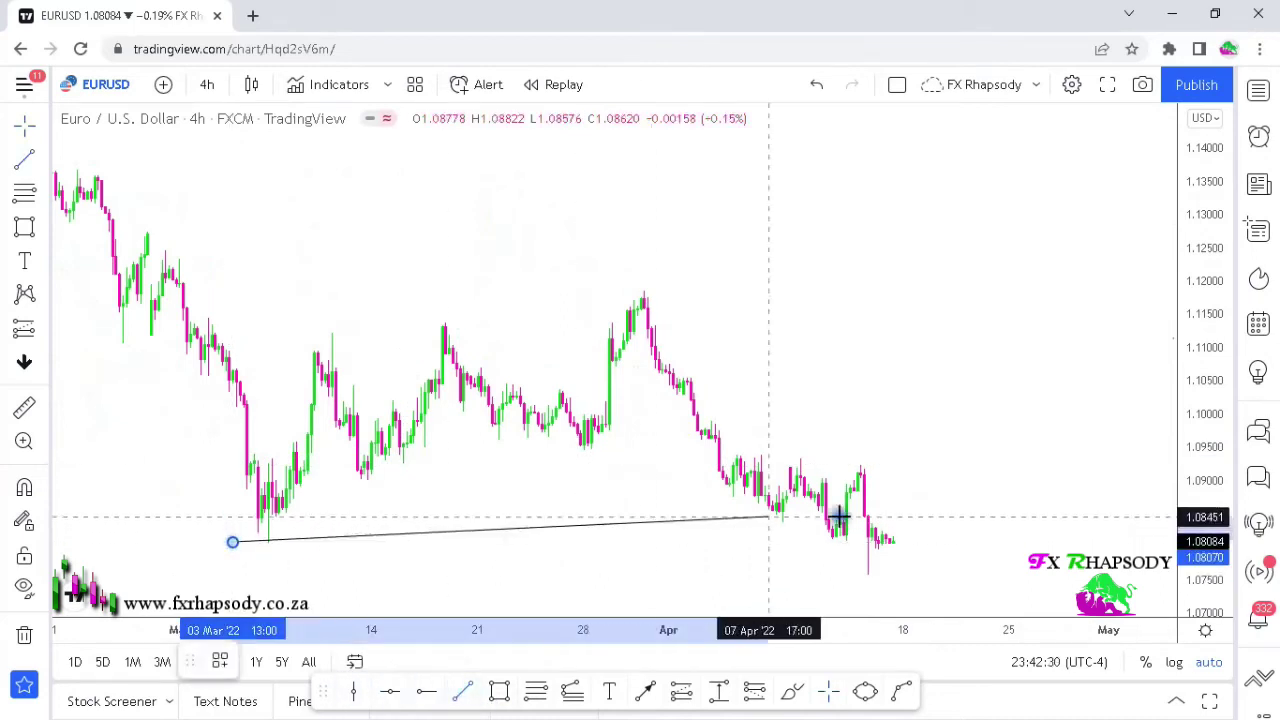
left_click(963, 541)
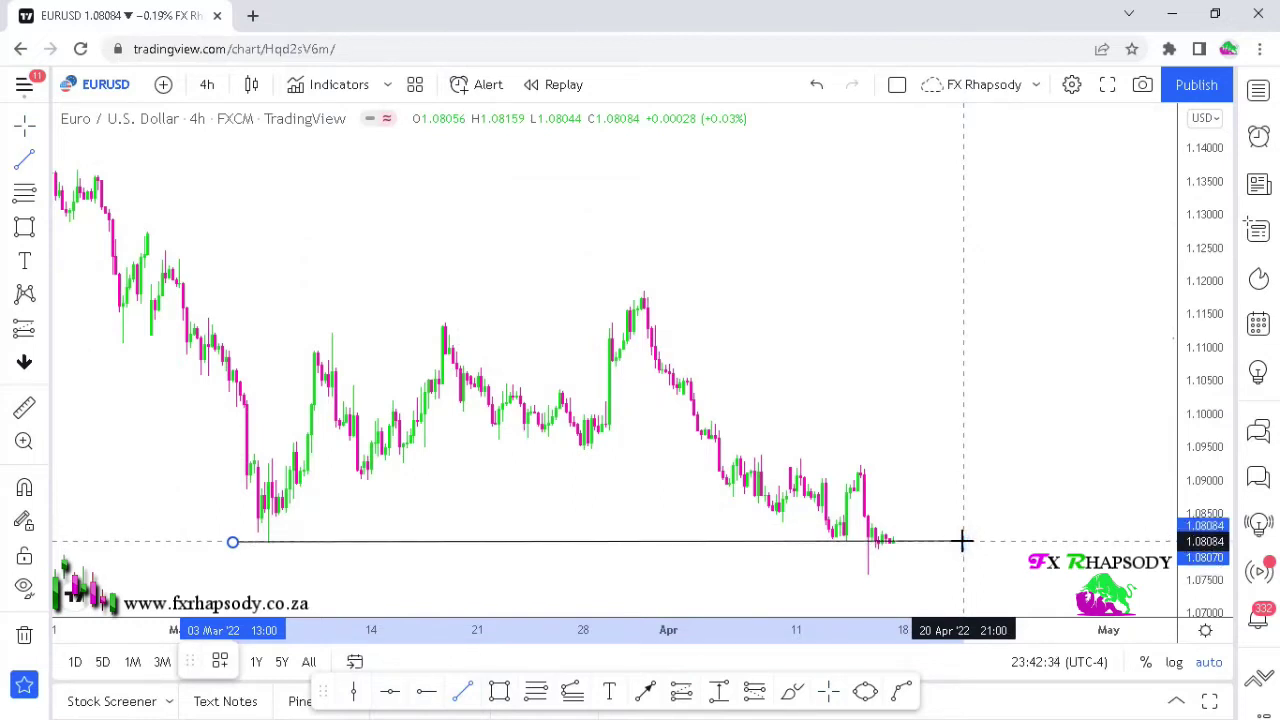
left_click(961, 542)
left_click(975, 428)
Step: Draw a horizontal trend line at about 1.0945 under the late-March low, from 24 Mar to mid-April 2022
left_click_drag(870, 346, 734, 266)
left_click_drag(1189, 383, 1178, 433)
left_click_drag(781, 308, 871, 300)
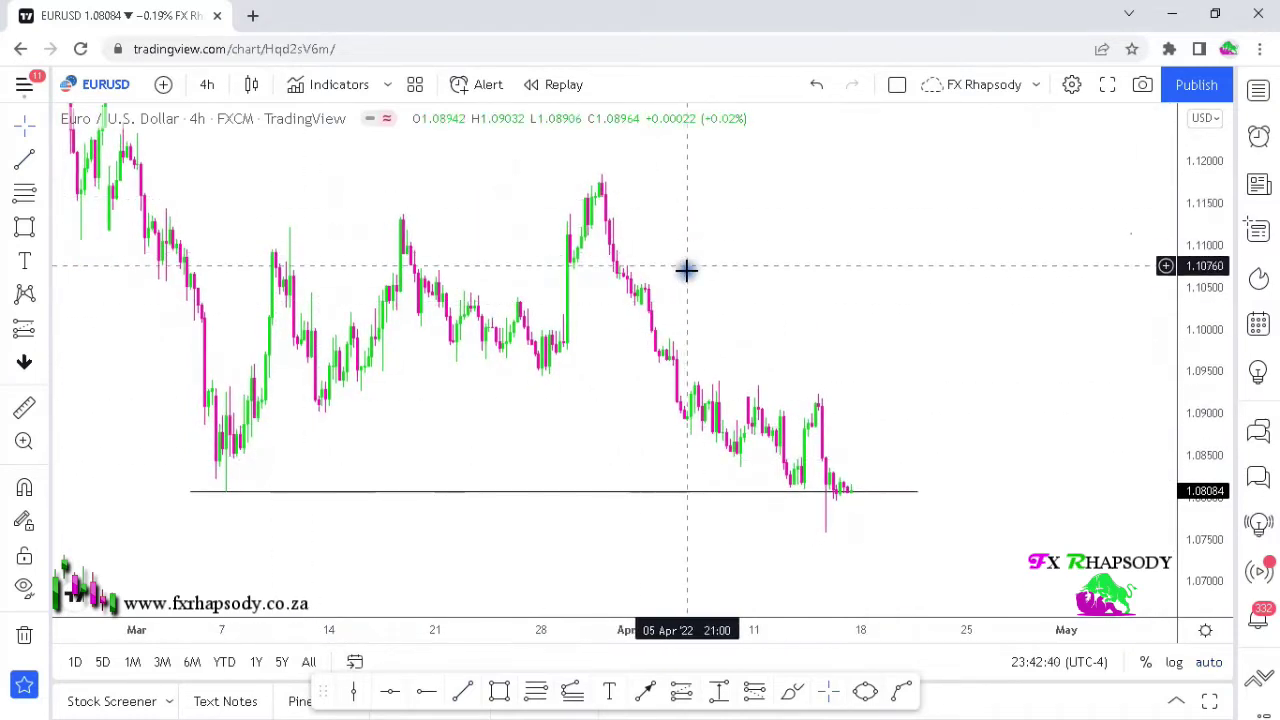
left_click_drag(820, 271, 666, 200)
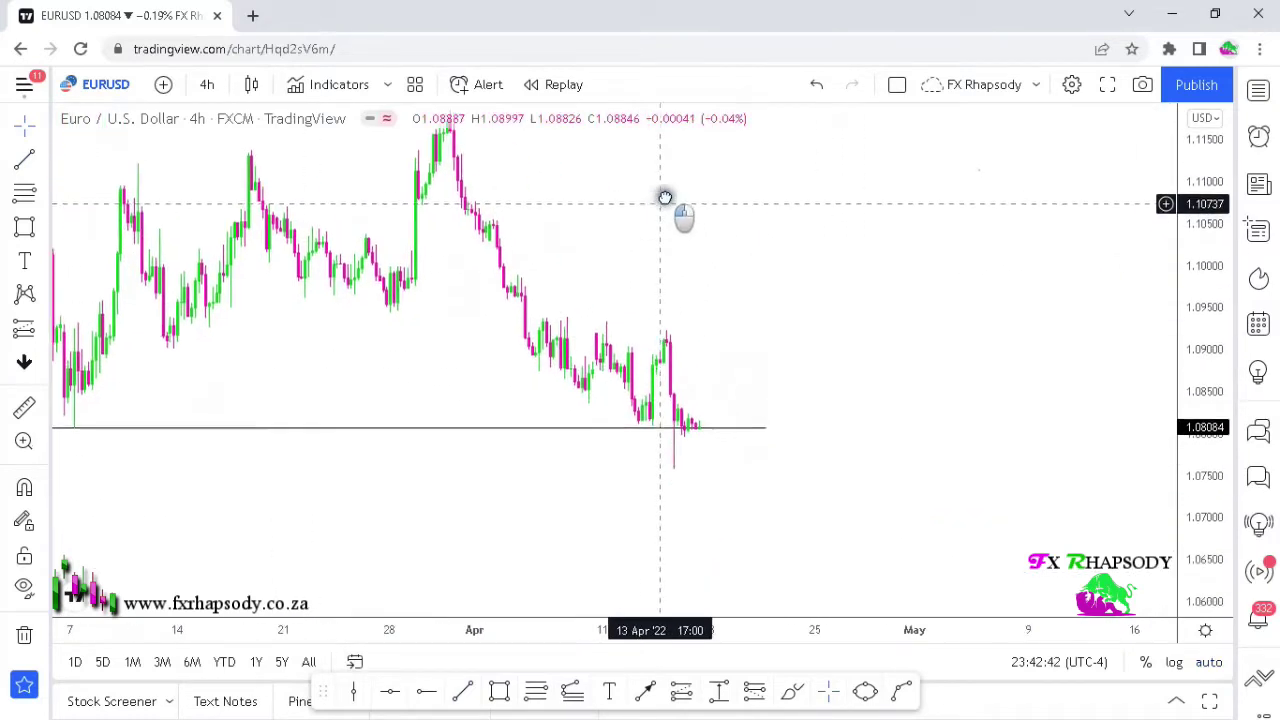
left_click_drag(635, 265, 666, 357)
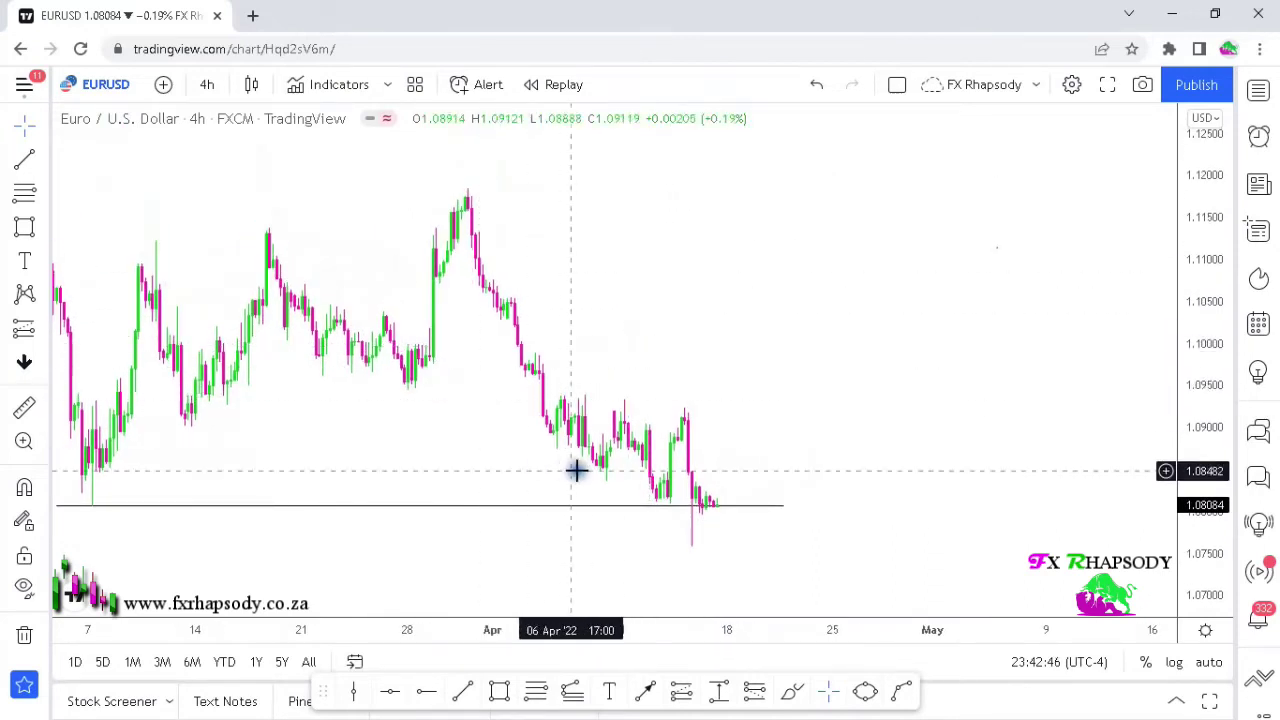
left_click_drag(1187, 557, 1191, 504)
scroll(820, 455, "up", 2)
left_click_drag(645, 325, 771, 280)
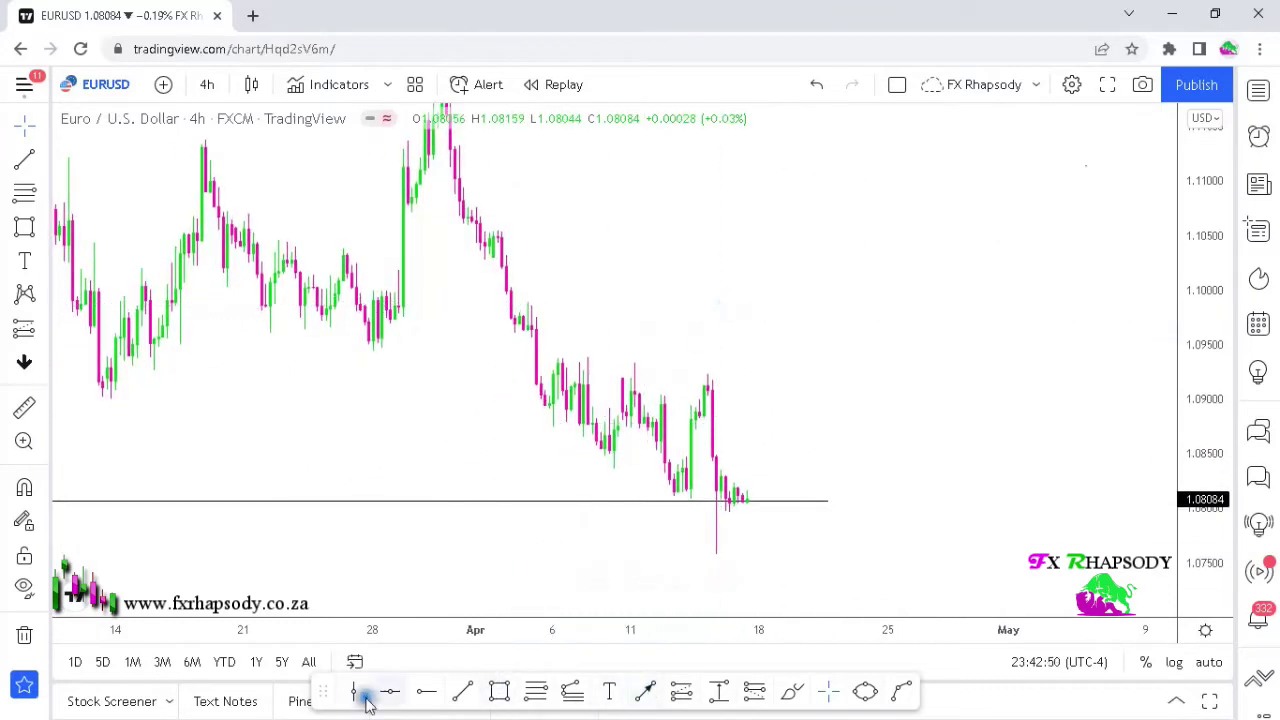
left_click(460, 697)
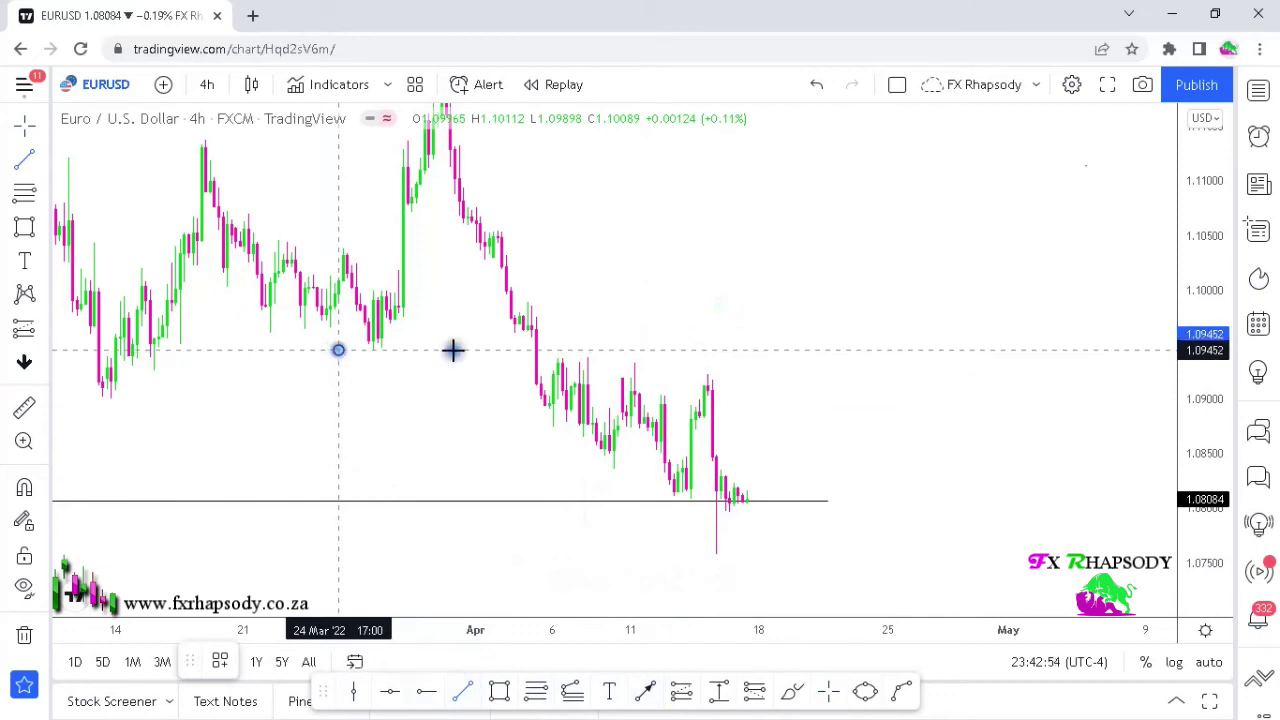
left_click(677, 348)
left_click_drag(677, 348, 677, 349)
left_click_drag(617, 223, 689, 285)
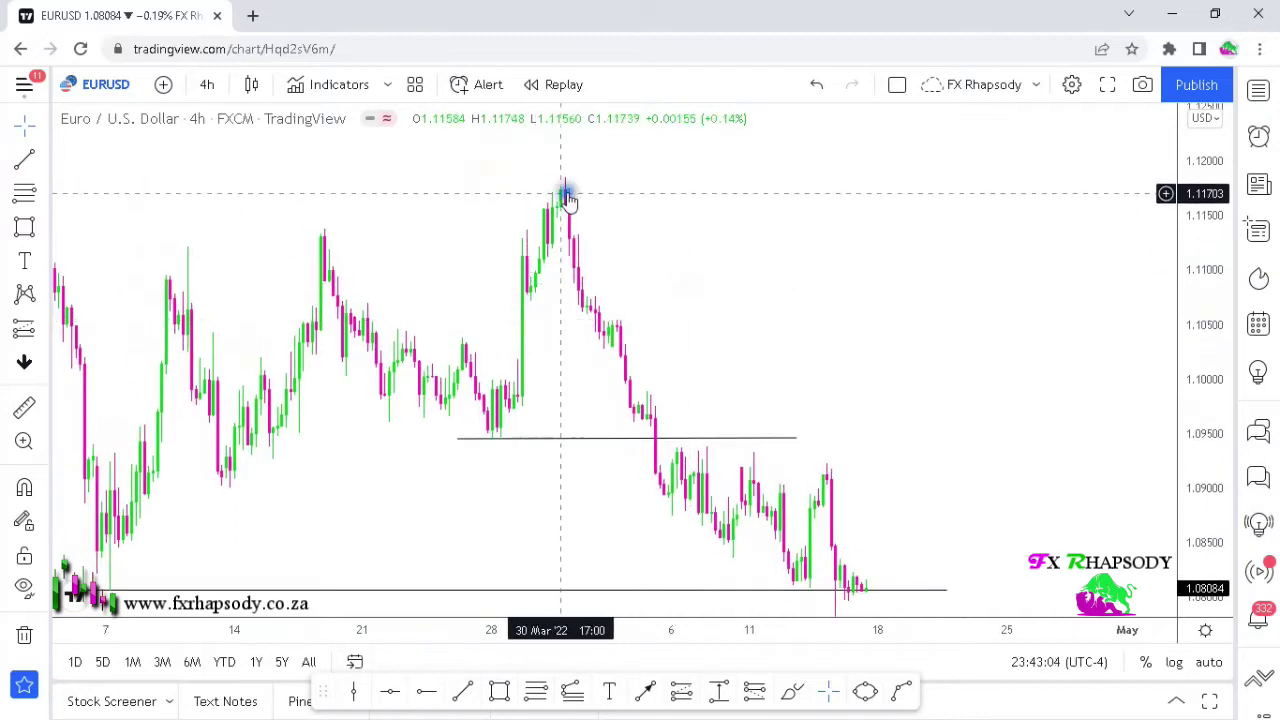
Step: Draw a rectangle zone over the broken 1.0945 level, from 3 to 18 Apr 2022, between about 1.0922 and 1.0957
left_click_drag(703, 353, 575, 255)
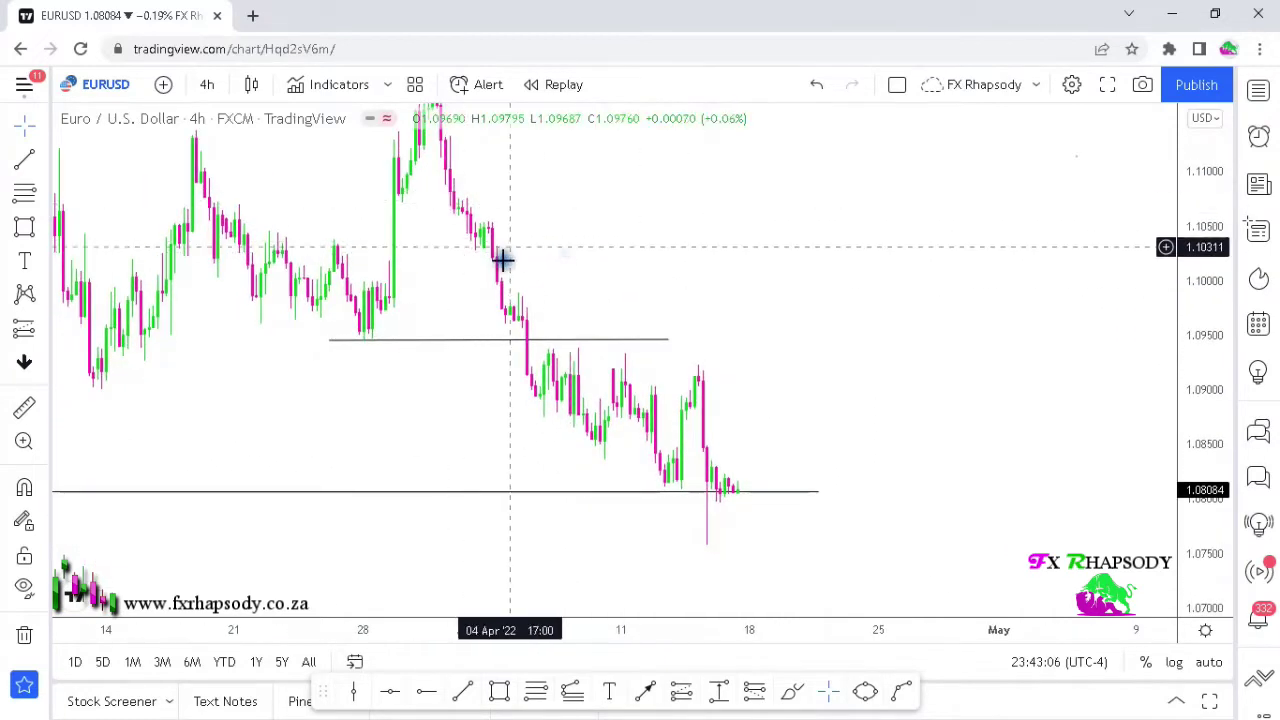
left_click(666, 342)
left_click(631, 225)
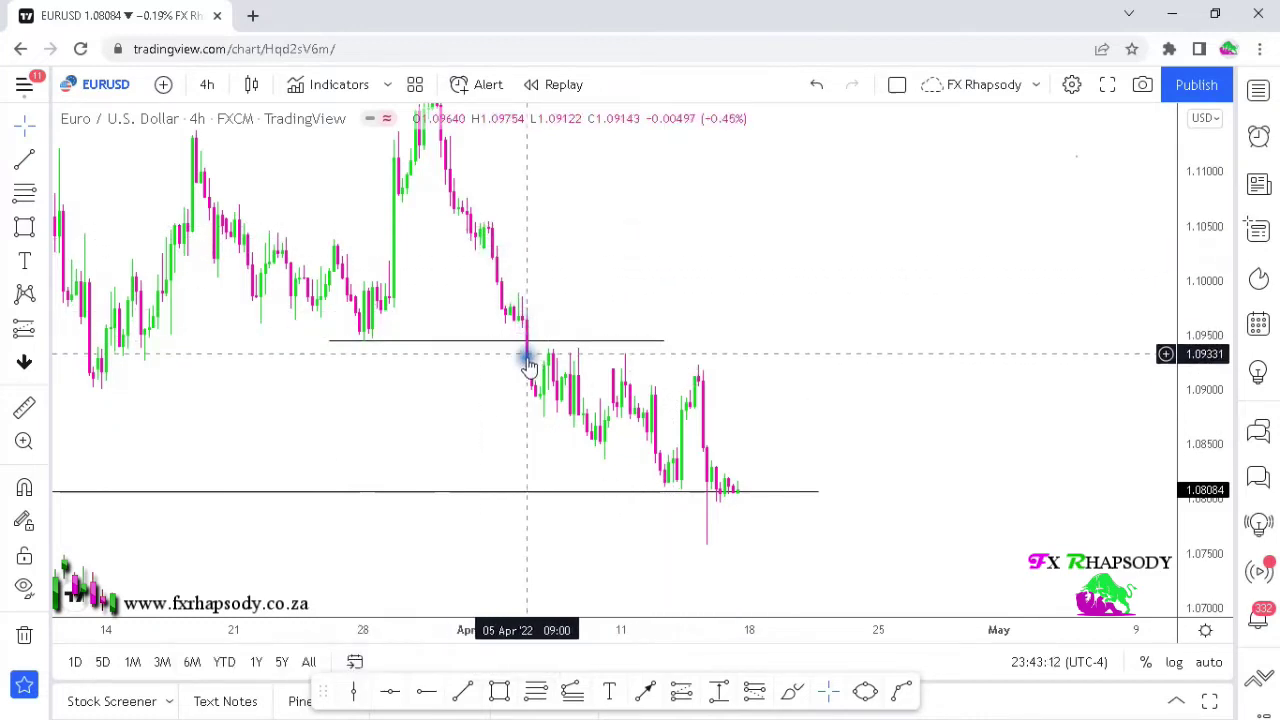
left_click_drag(603, 271, 580, 260)
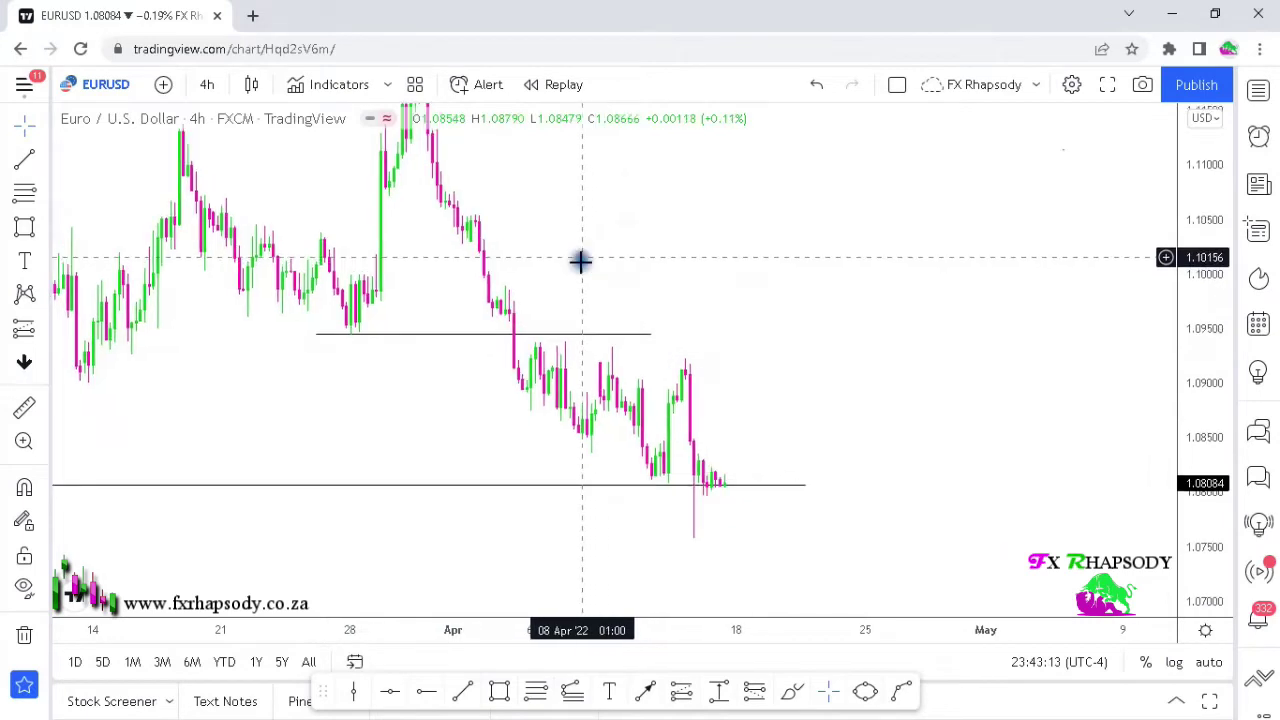
left_click(500, 692)
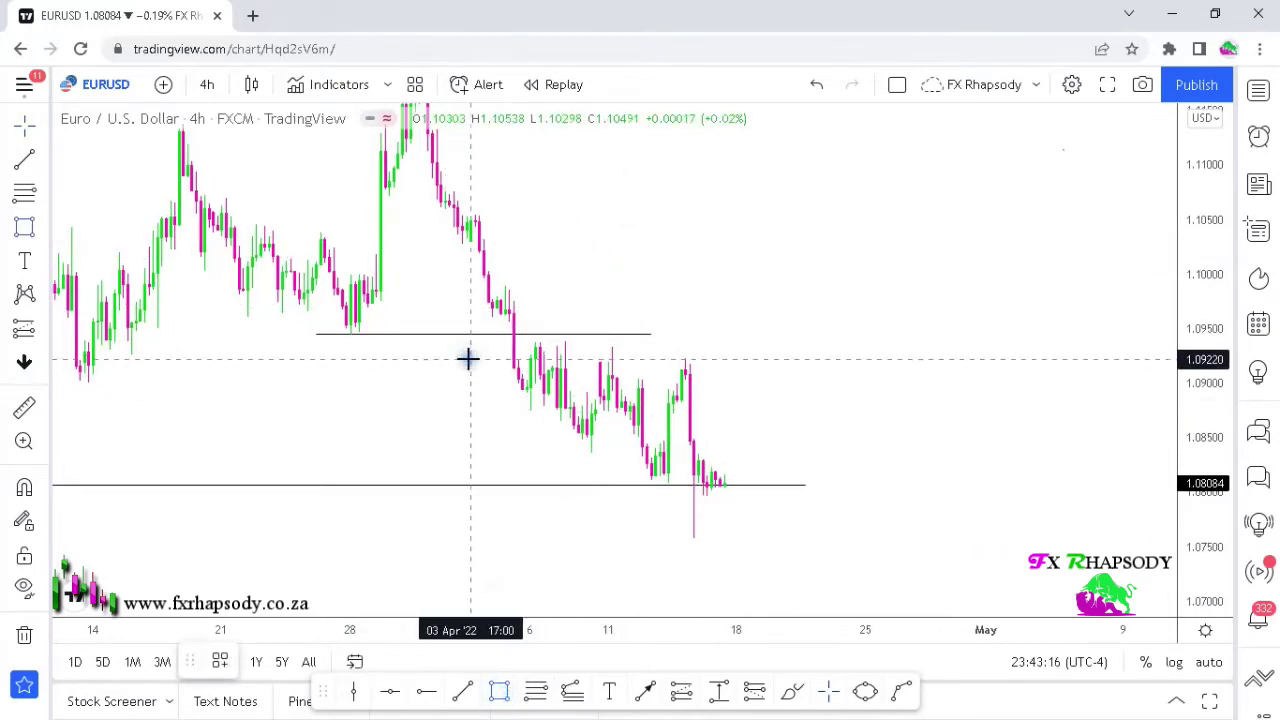
left_click_drag(471, 358, 726, 323)
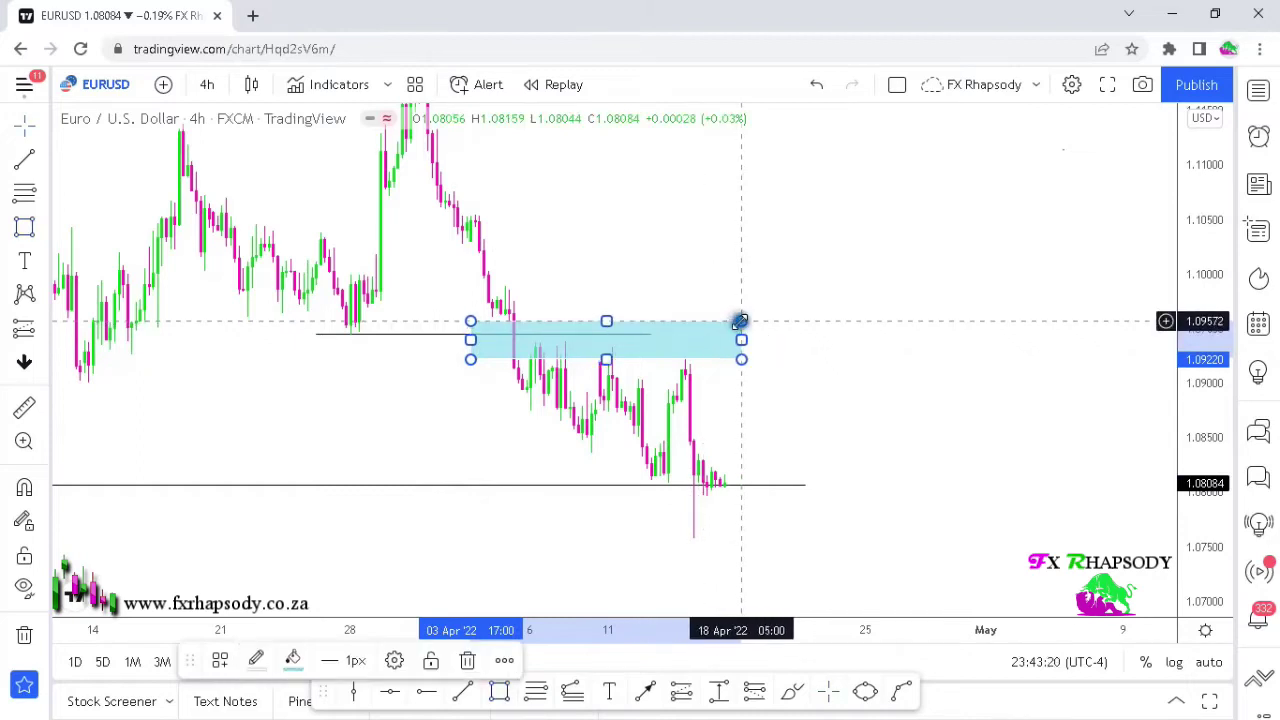
left_click(697, 248)
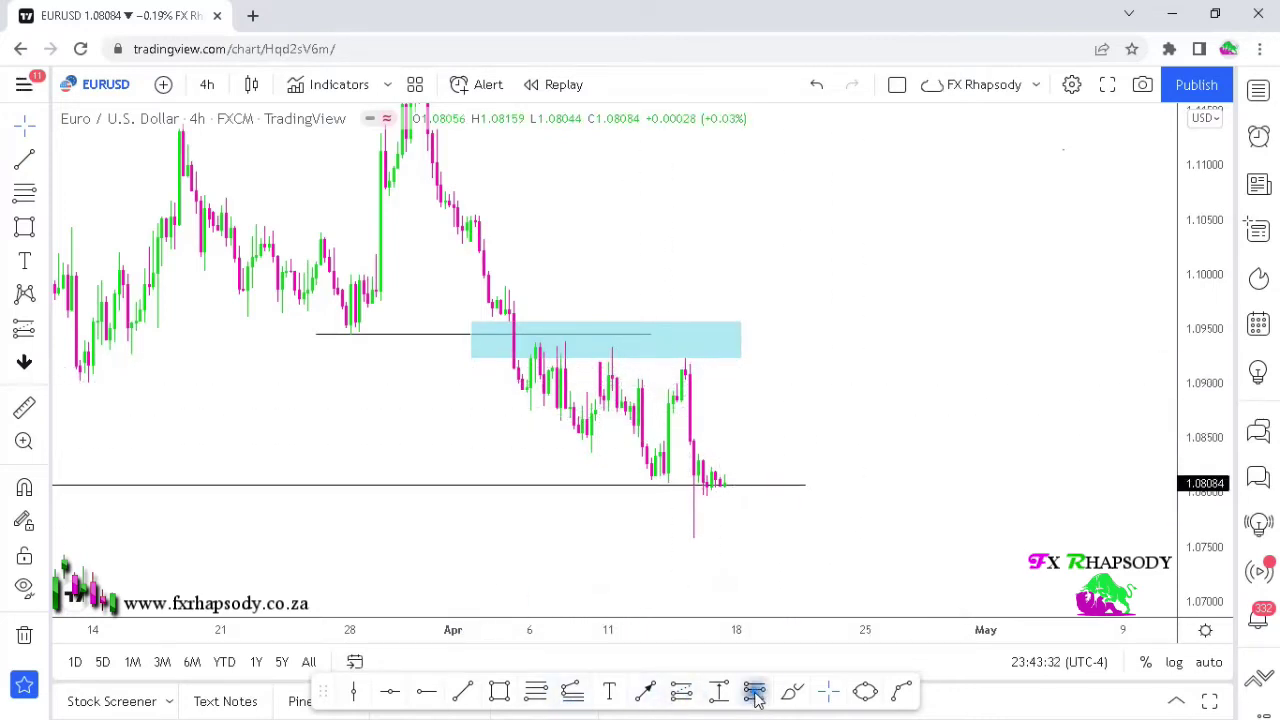
Step: Place a short position in the blue zone with entry at about 1.0938, target at about 1.0799 and stop at about 1.0992
left_click(519, 341)
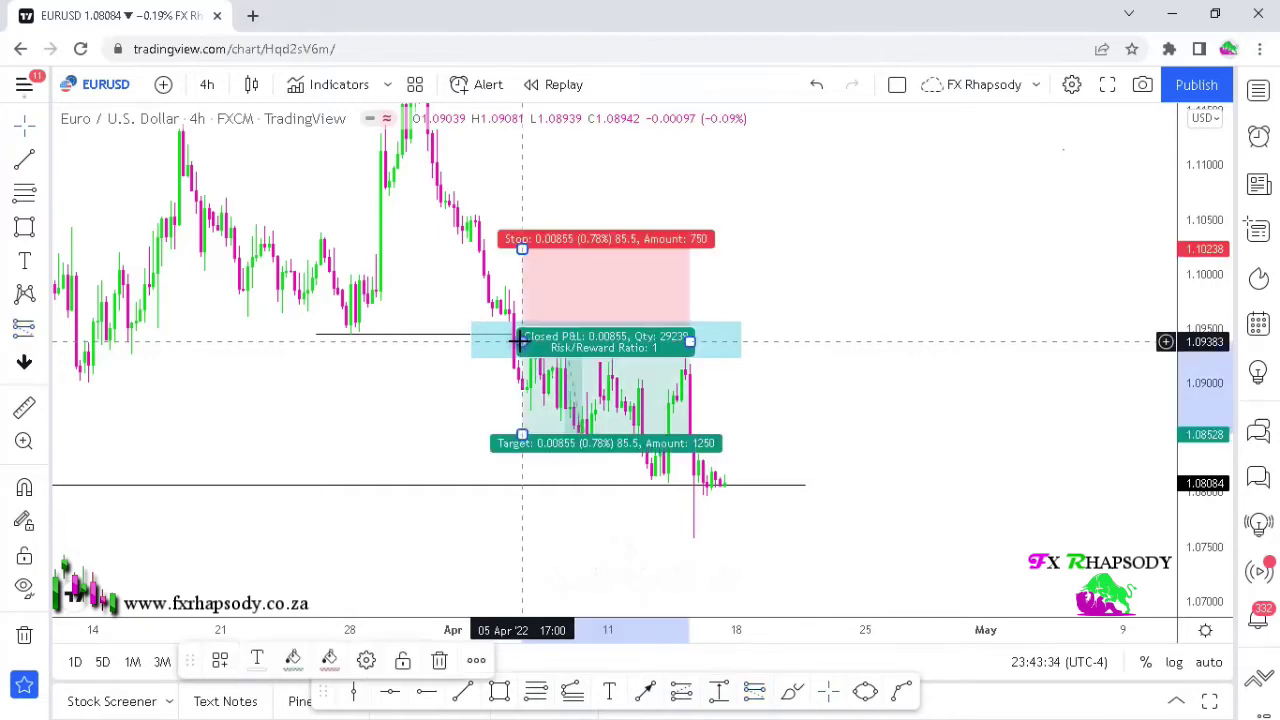
left_click_drag(519, 437, 515, 492)
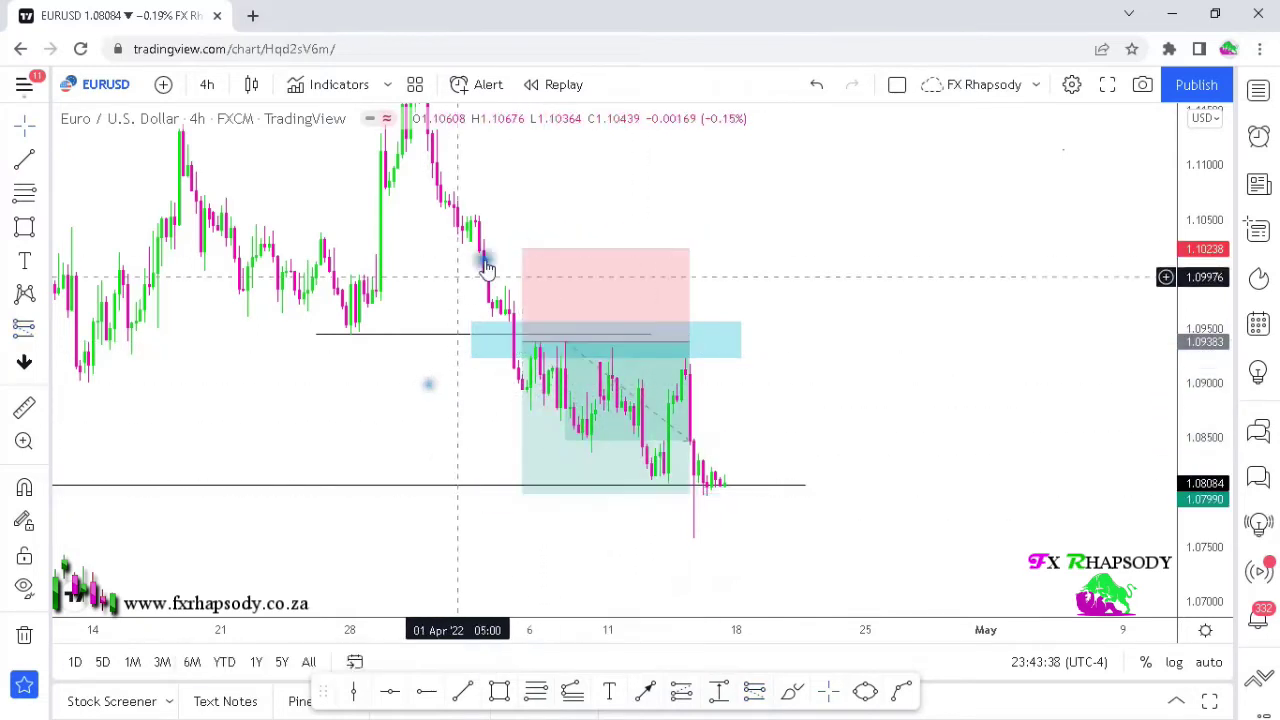
left_click_drag(521, 250, 521, 283)
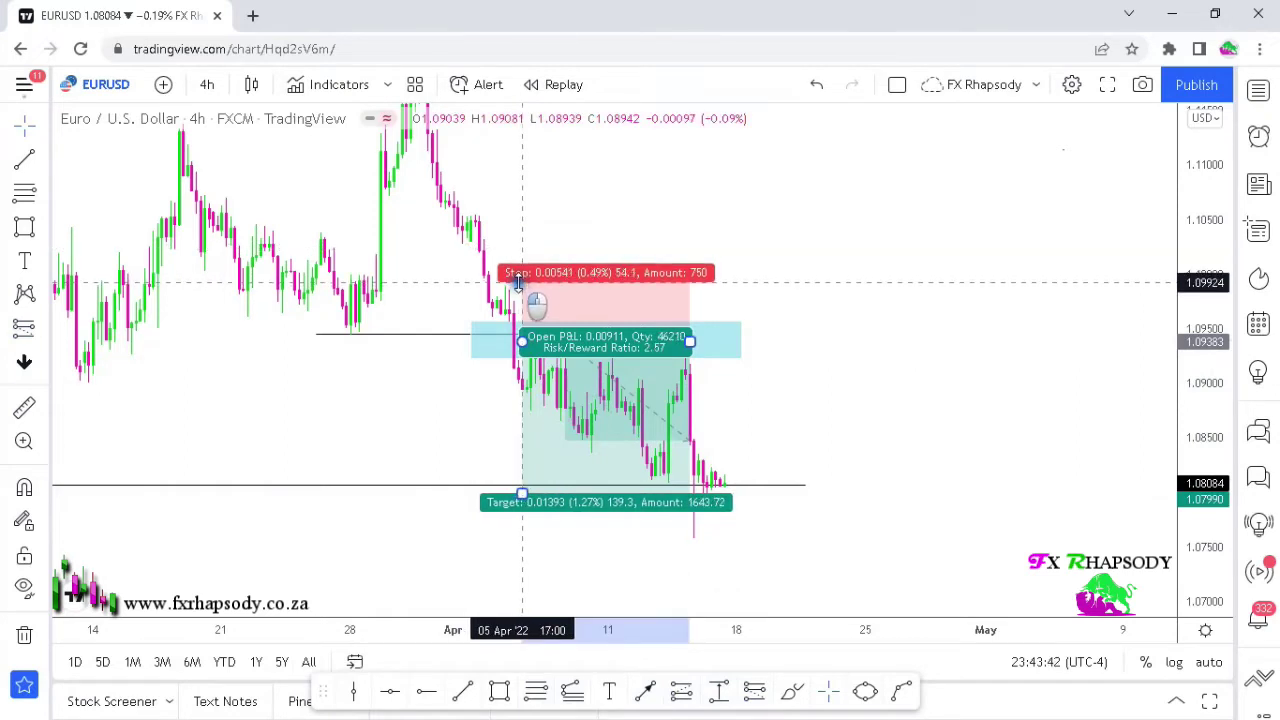
left_click(830, 301)
Step: Delete the short position, both horizontal trend lines and the blue rectangle zone from the 4-hour chart
left_click(673, 478)
key("Delete")
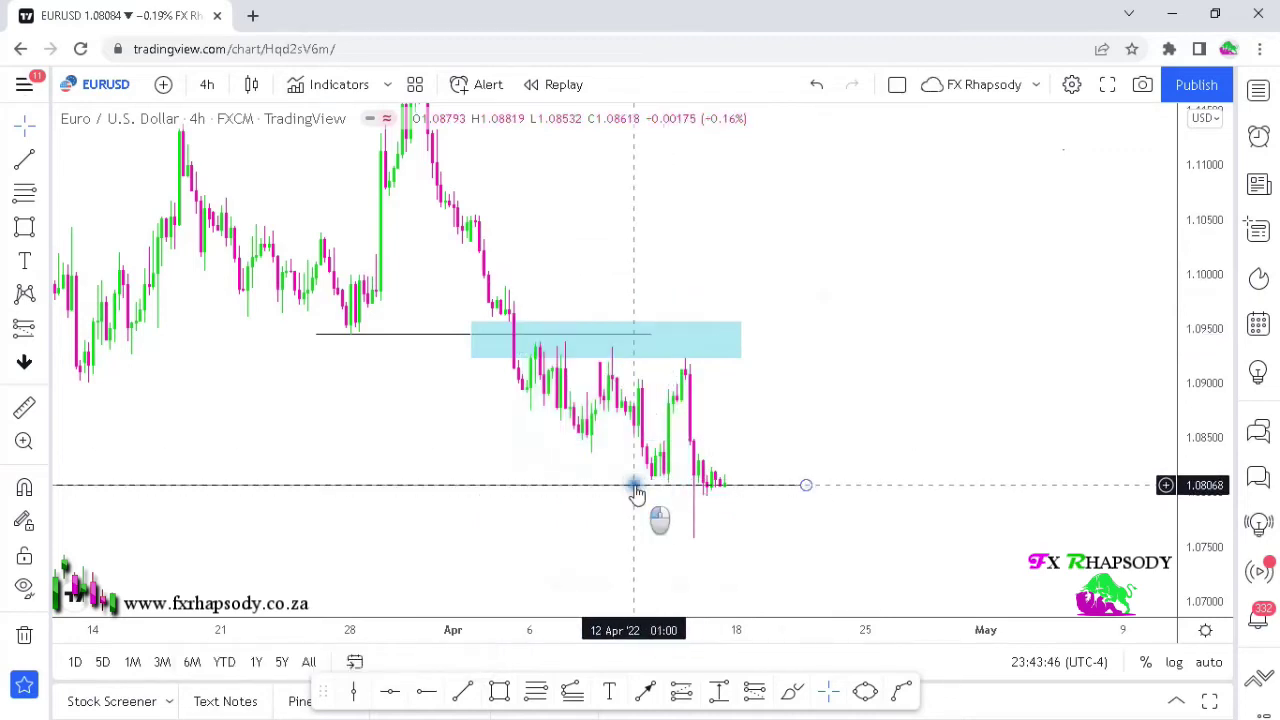
left_click(560, 334)
key("Delete")
left_click(571, 357)
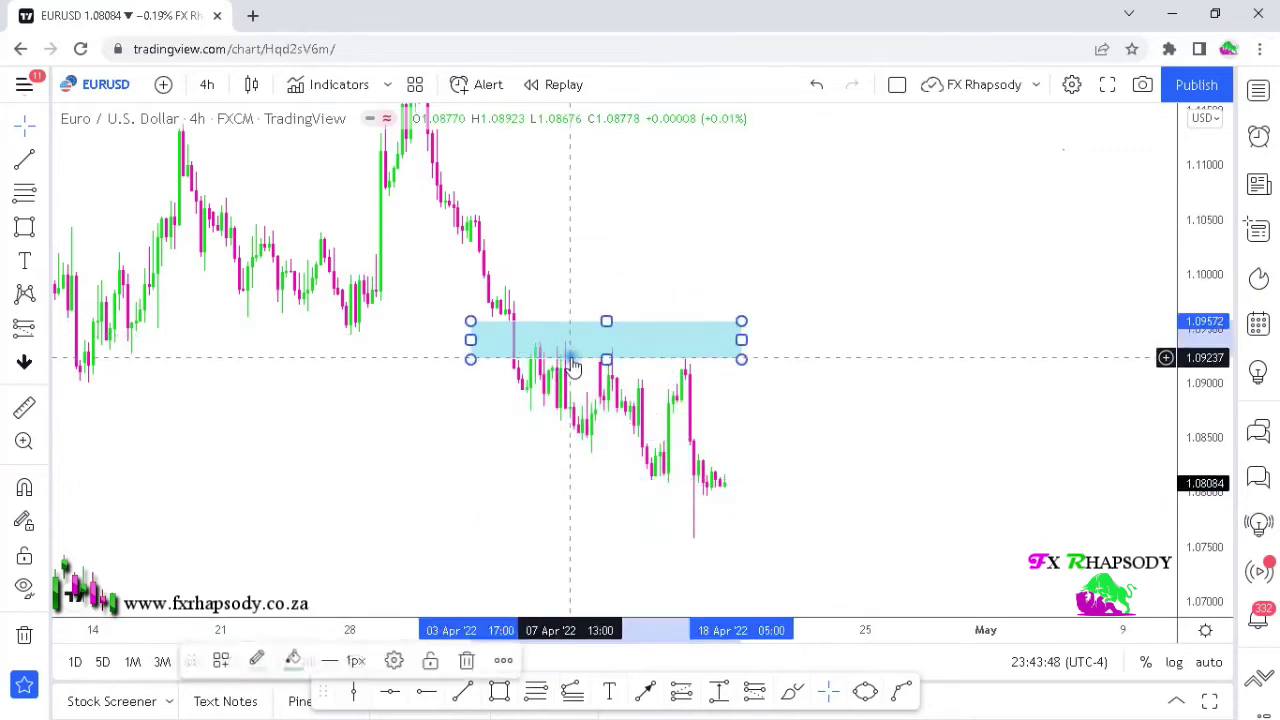
key("Delete")
Step: Draw a horizontal trend line along the early-March low at about 1.0805, from 4 Mar to 25 Apr 2022
left_click_drag(431, 537, 562, 439)
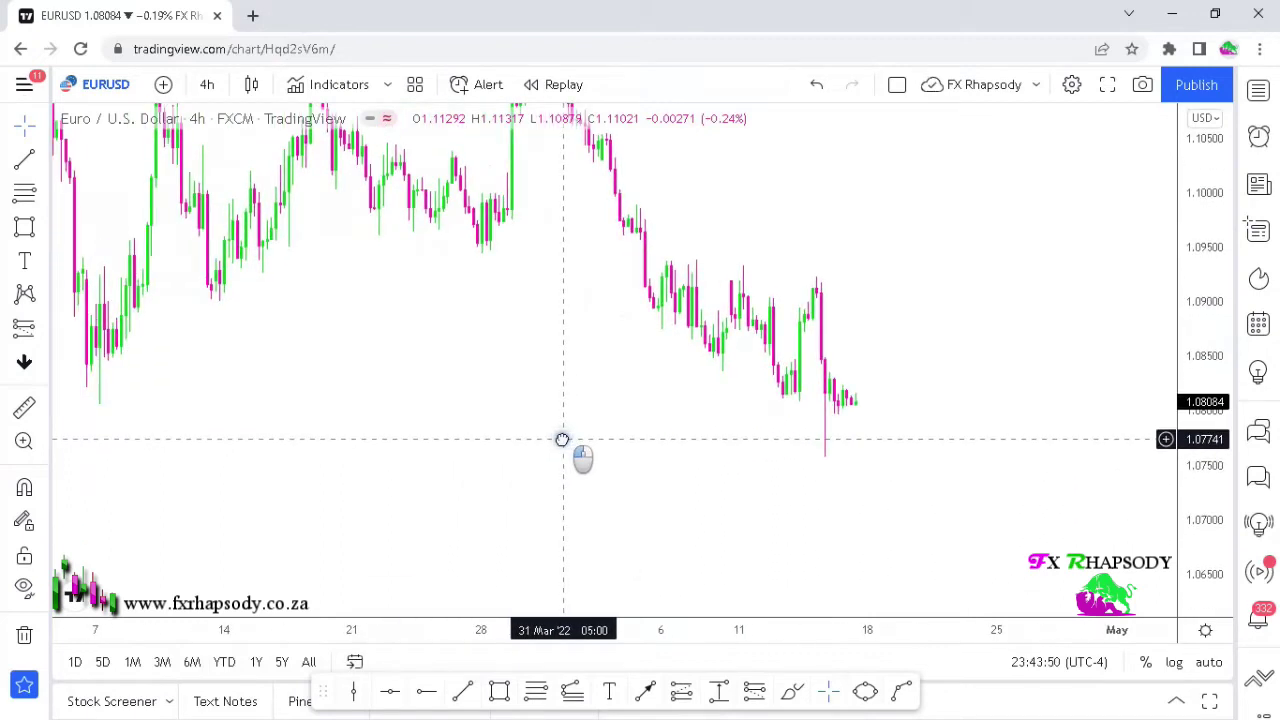
left_click(465, 694)
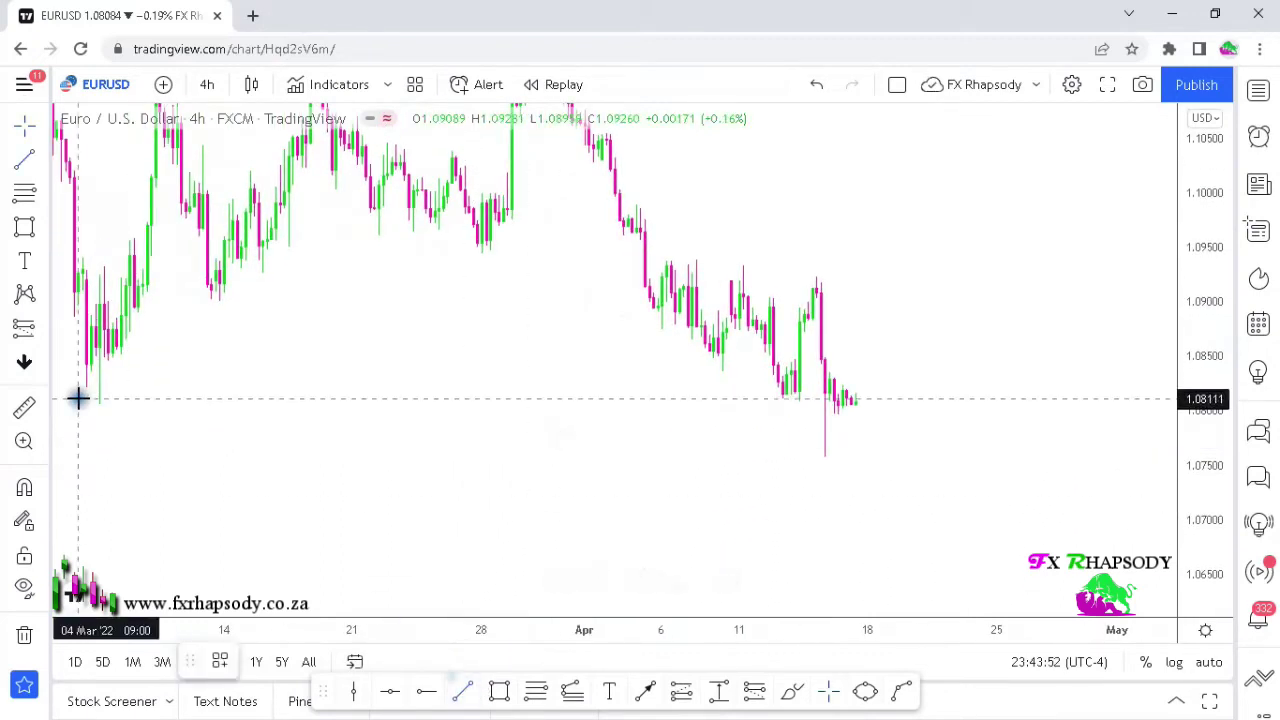
left_click(78, 404)
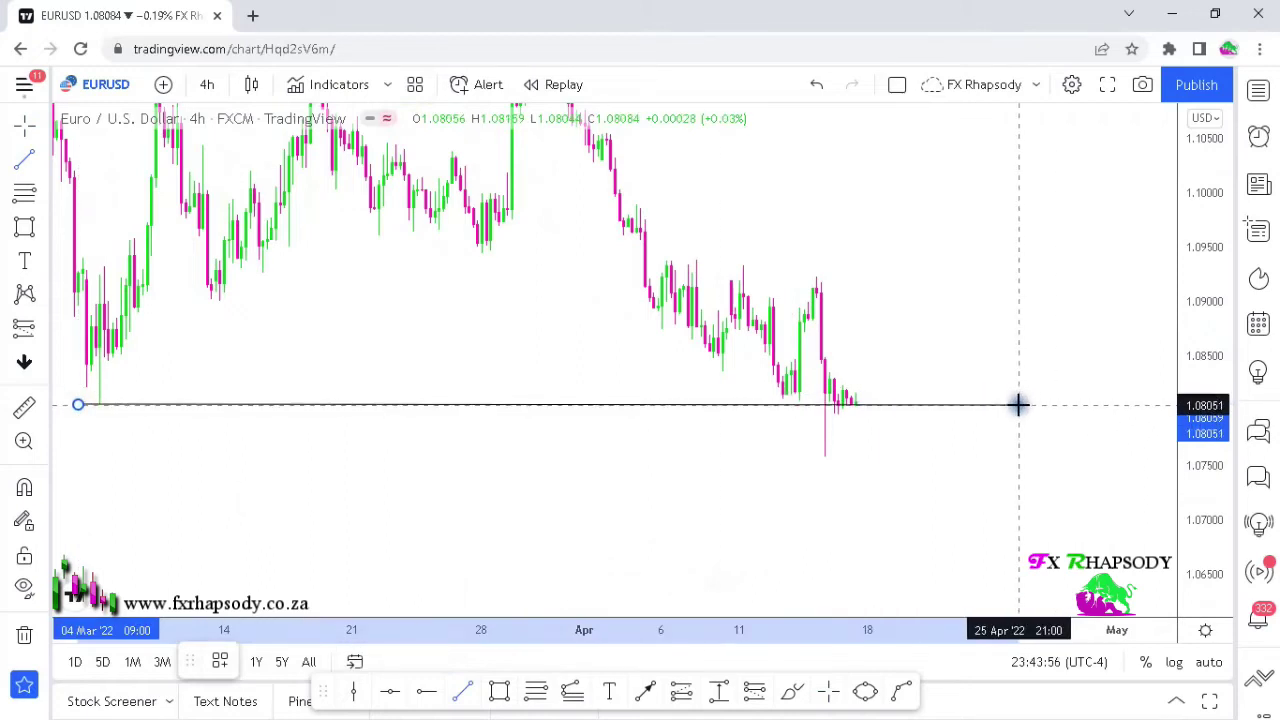
left_click(1018, 404)
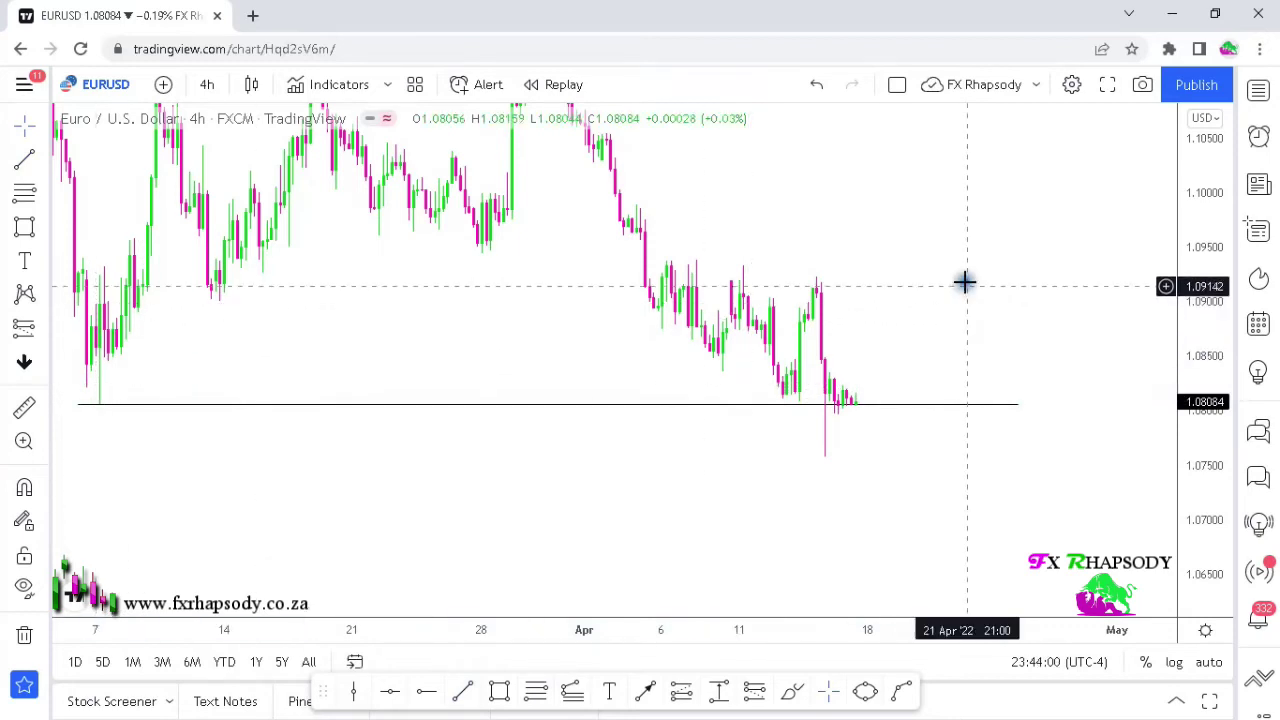
Step: Draw a rectangle zone around the mid-April wick below the trend line, from 11 to 21 Apr 2022, between about 1.0790 and 1.0755
left_click_drag(571, 289, 449, 329)
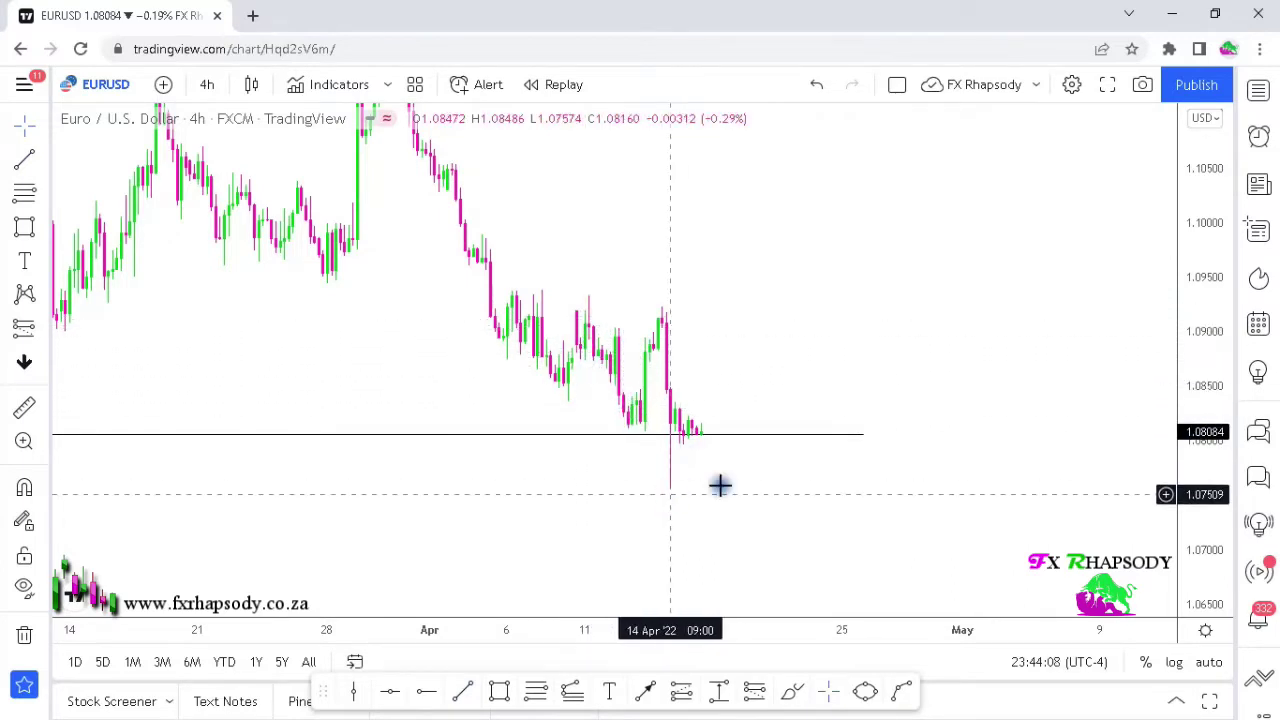
left_click_drag(378, 527, 635, 498)
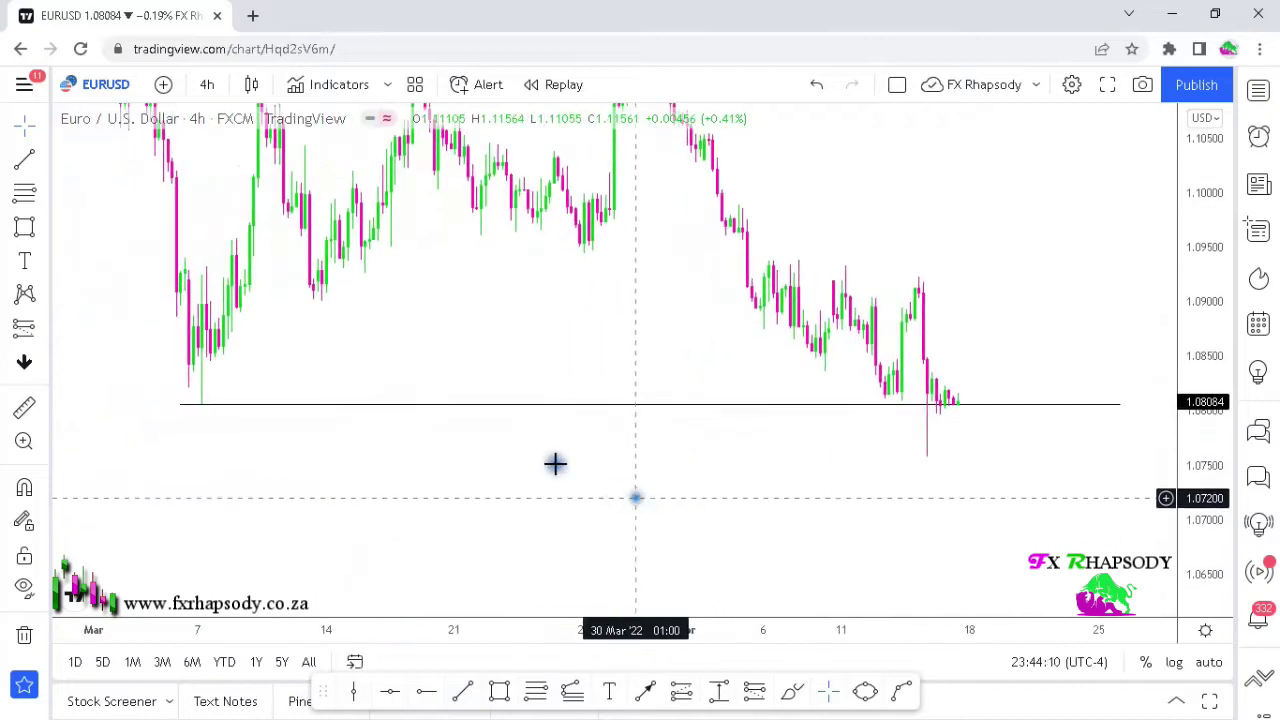
left_click(204, 405)
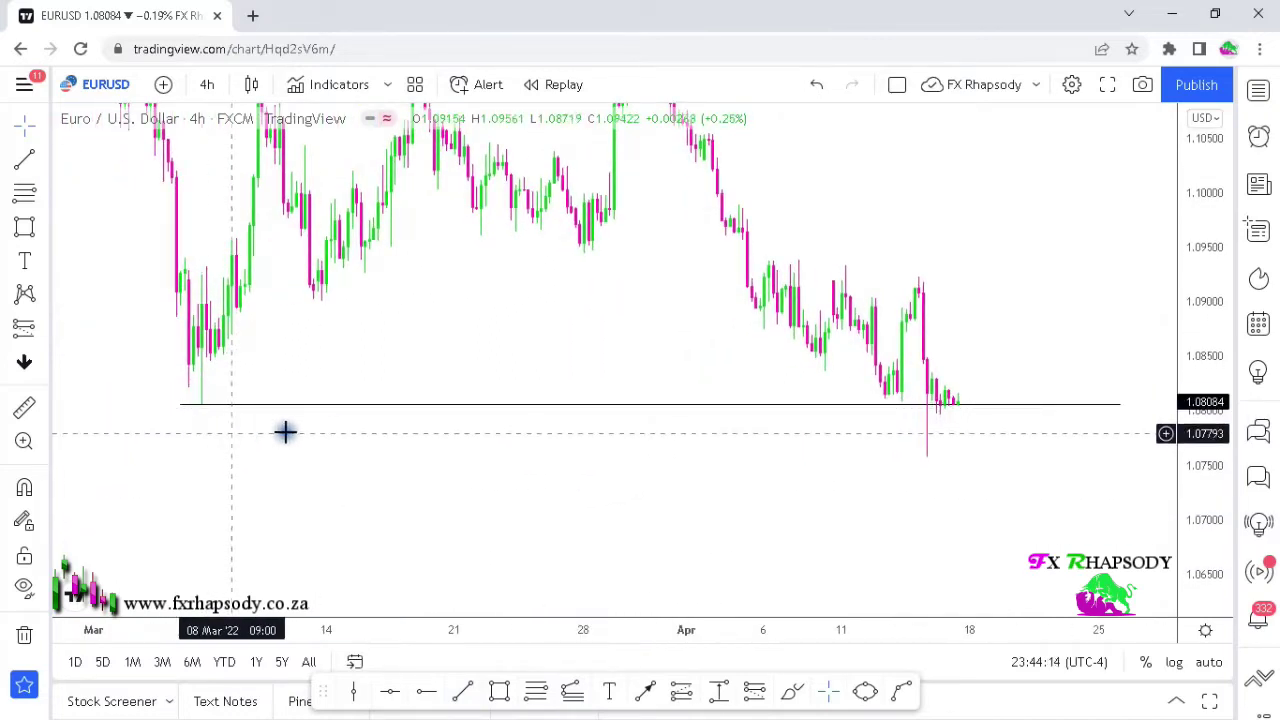
left_click_drag(725, 490, 583, 503)
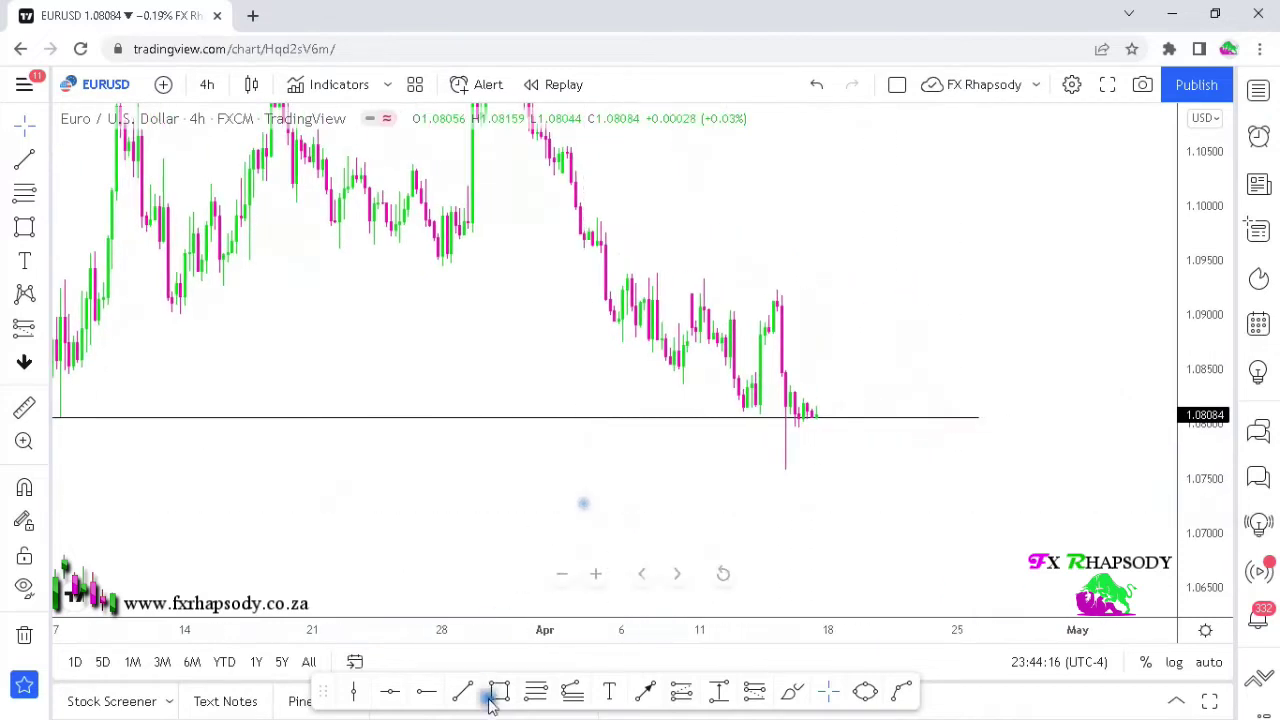
left_click_drag(498, 698, 546, 623)
mouse_move(716, 439)
left_mouse_down()
mouse_move(826, 466)
mouse_move(598, 452)
mouse_move(737, 460)
mouse_move(769, 482)
left_mouse_up()
left_click(535, 692)
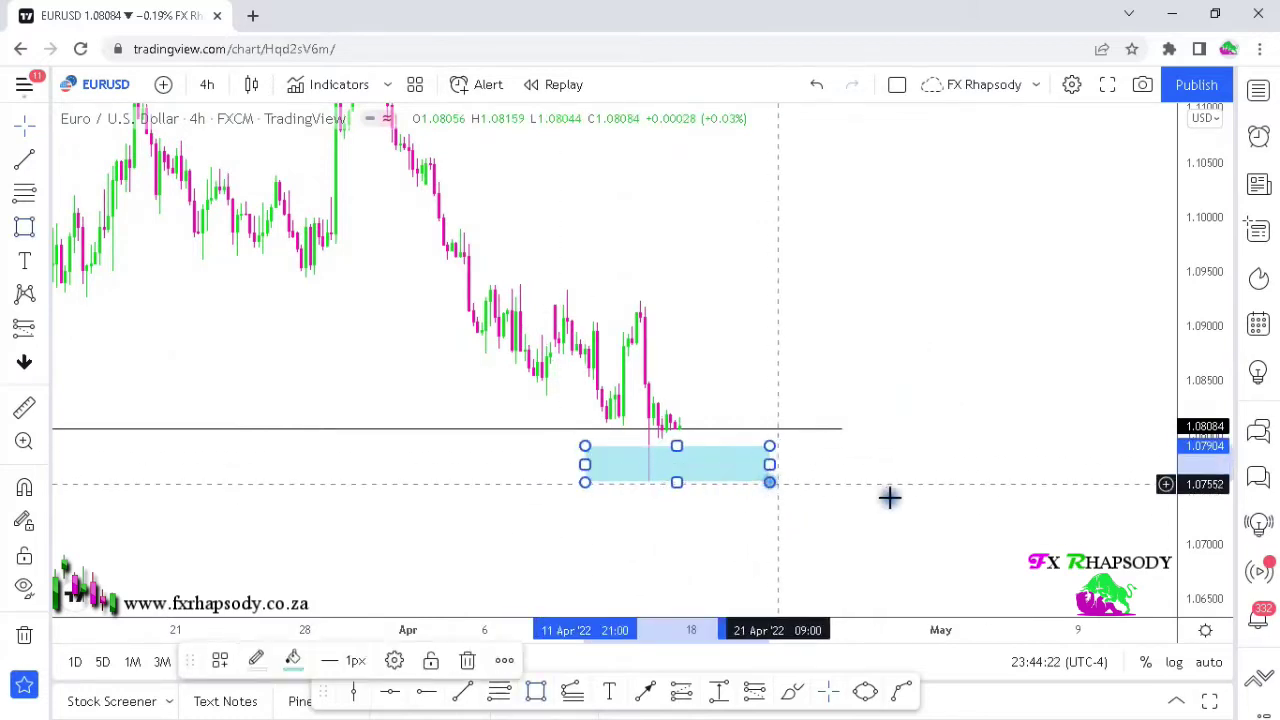
left_click(889, 497)
Step: Delete the rectangle zone around the mid-April wick below the trend line
left_click_drag(822, 317, 831, 303)
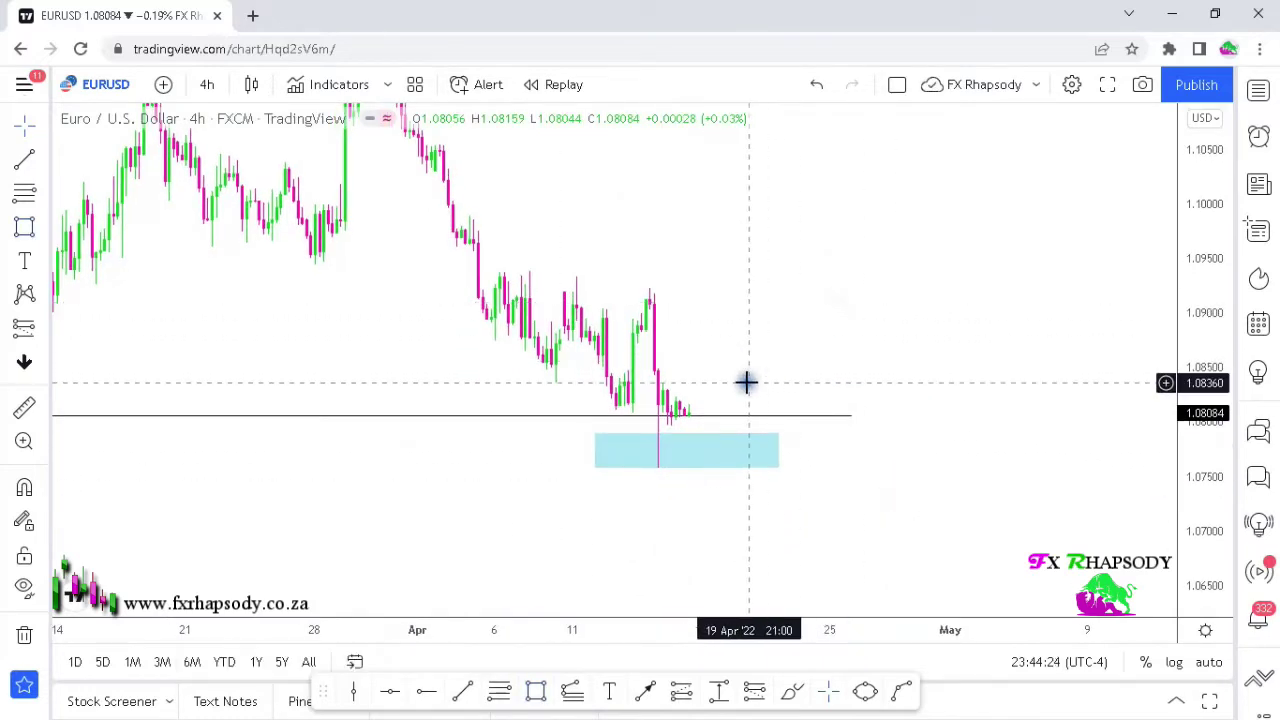
scroll(720, 370, "up", 1)
left_click_drag(680, 357, 929, 377)
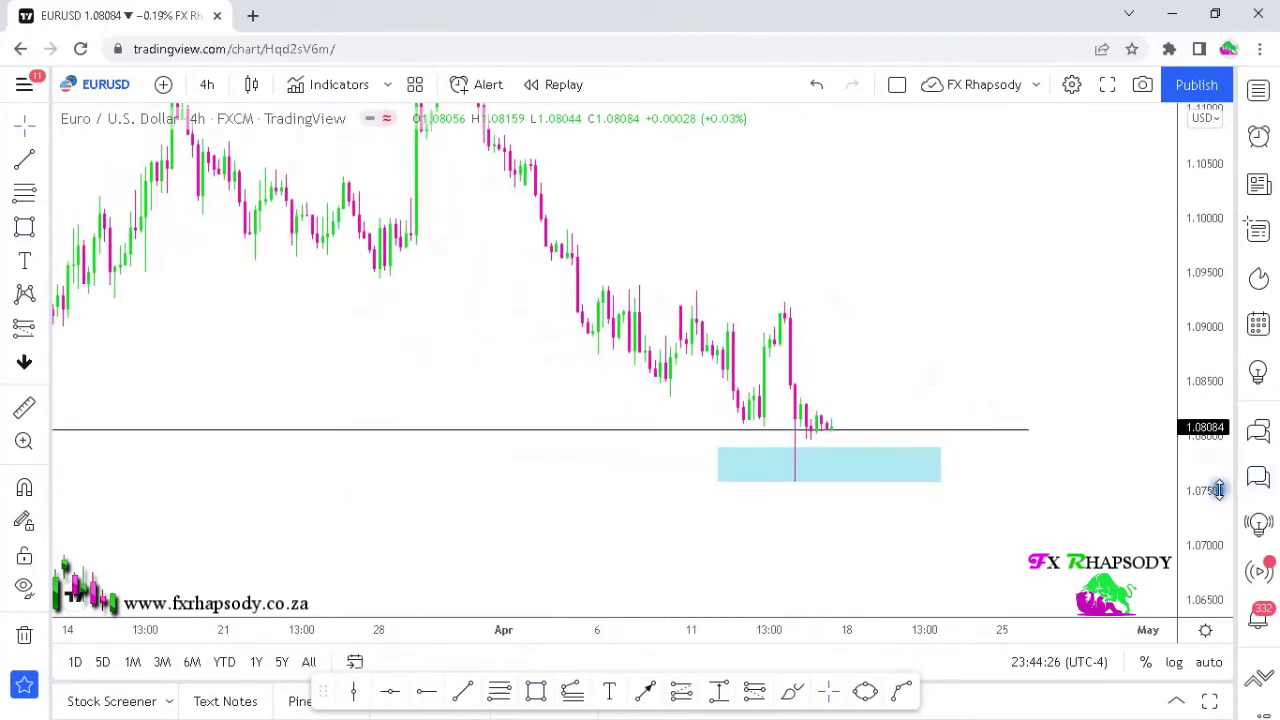
left_click_drag(1219, 490, 1220, 463)
left_click_drag(964, 336, 847, 271)
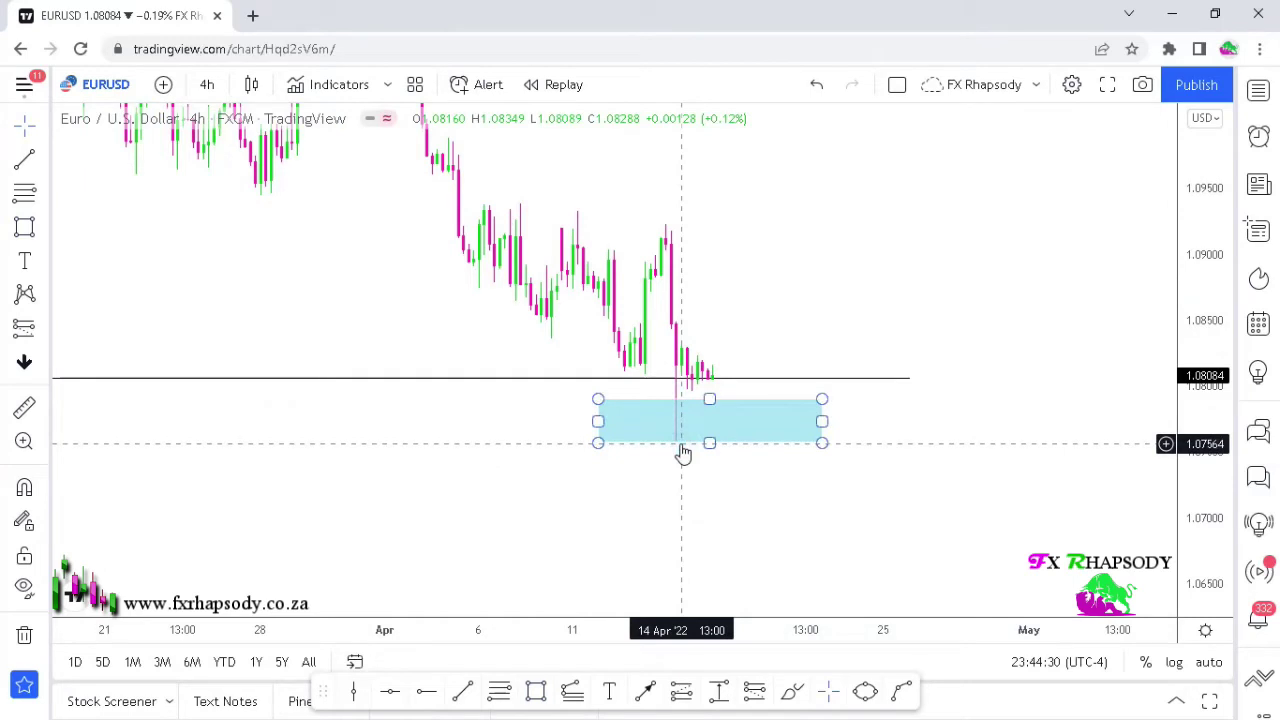
left_click(703, 432)
key("Delete")
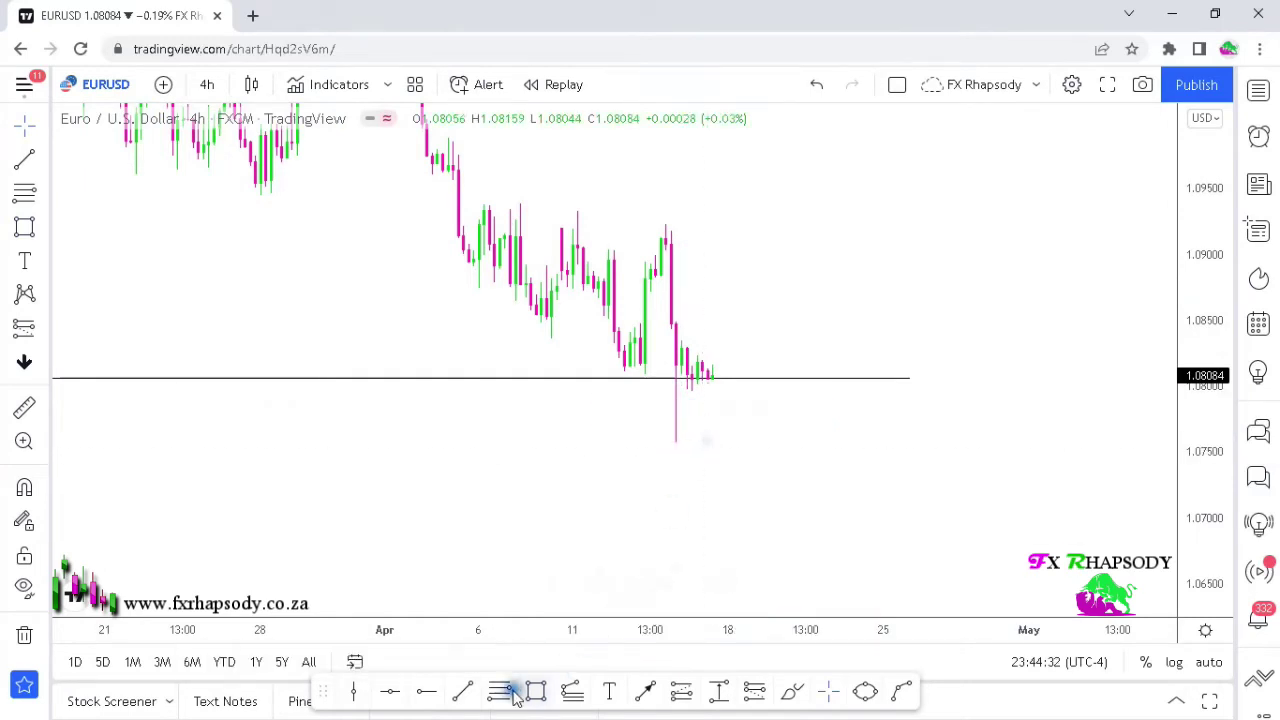
Step: Draw a horizontal trend line at the mid-April wick low at about 1.0758, from 13 to 25 Apr 2022
left_click(467, 694)
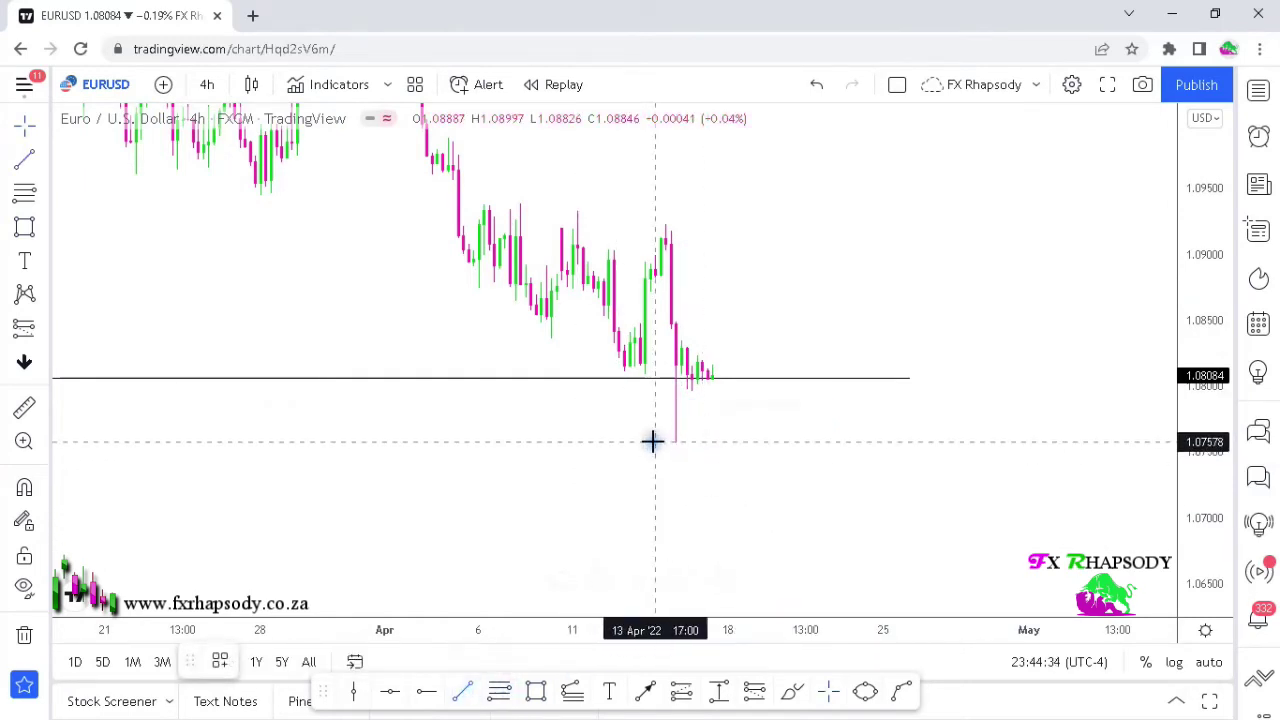
left_click(653, 441)
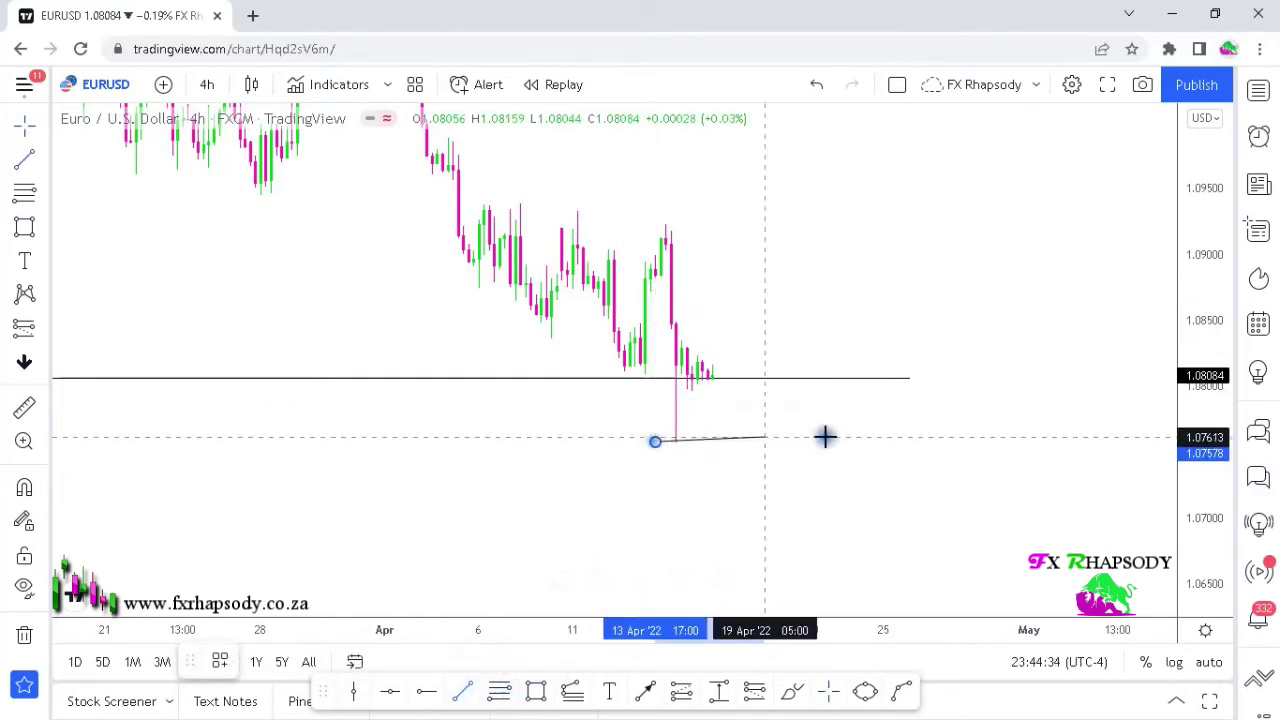
left_click(883, 441)
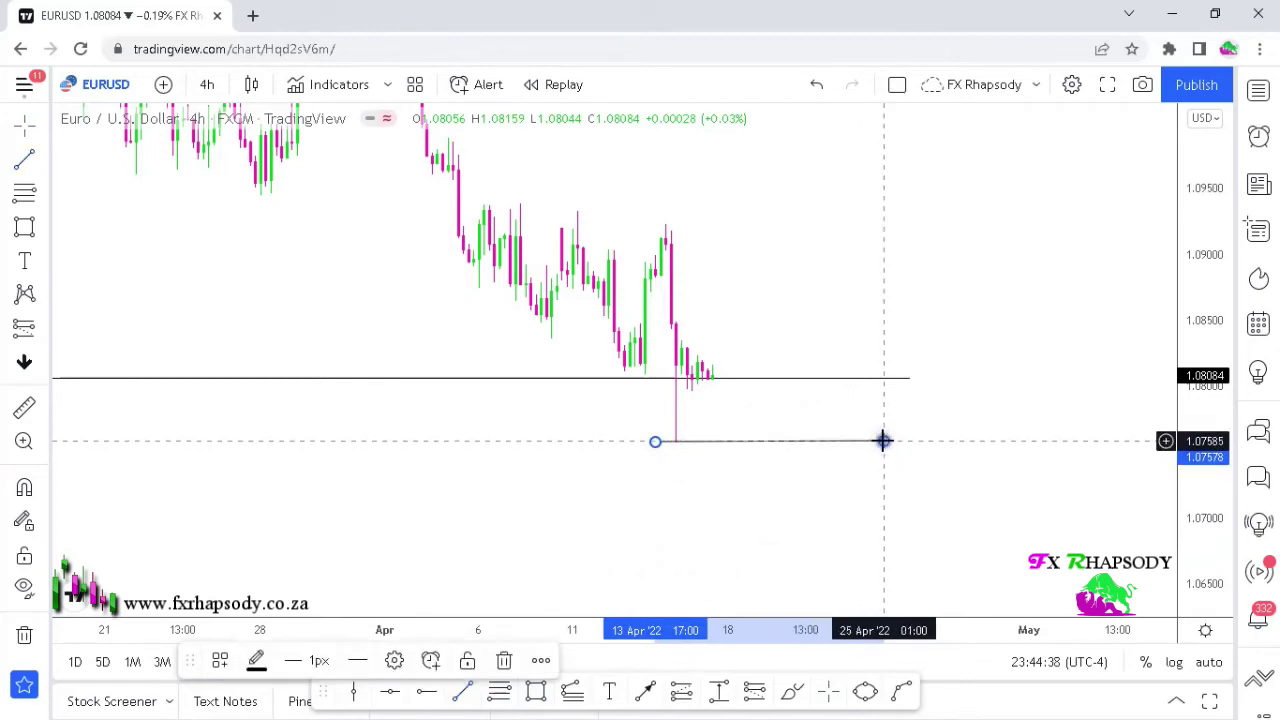
double_click(883, 440)
left_click(785, 276)
Step: Delete the long trend line from the early-March low and level the end of the line under the mid-April low
left_click(820, 379)
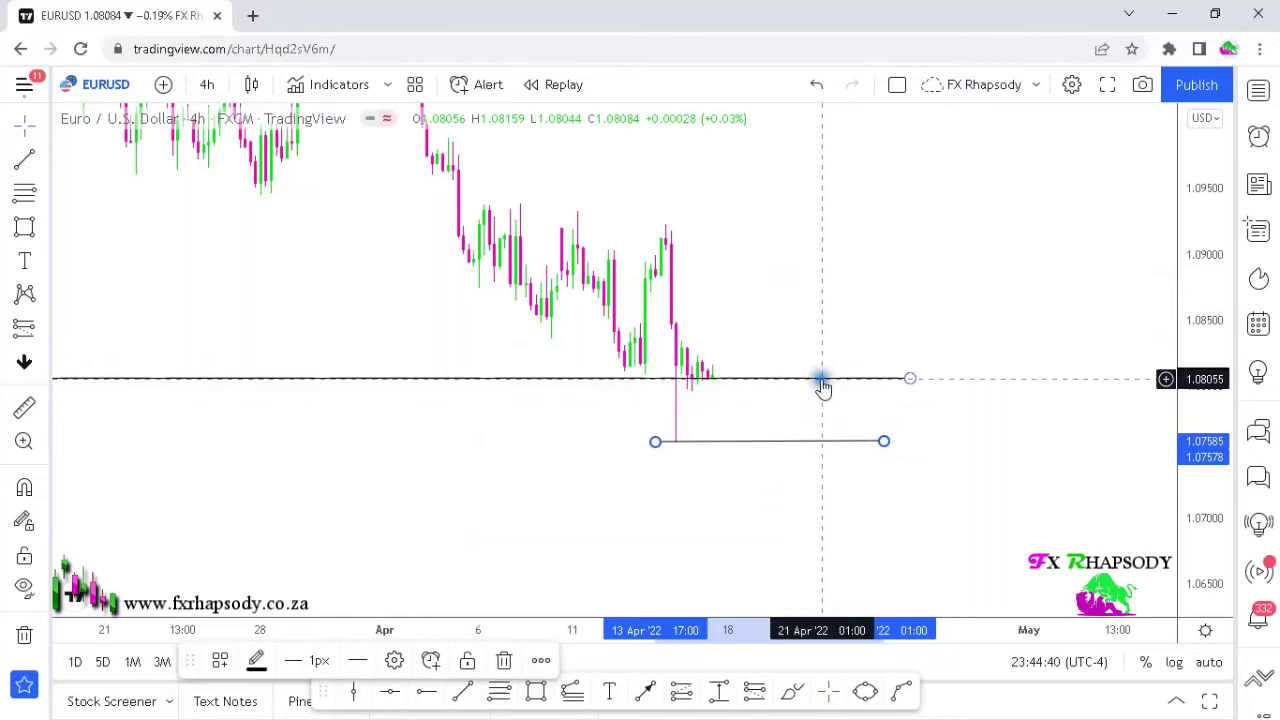
key("Delete")
mouse_move(884, 442)
left_mouse_down()
mouse_move(886, 457)
mouse_move(888, 442)
left_mouse_up()
Step: Draw a horizontal trend line at the mid-April swing high at about 1.0924, from 13 to 25 Apr 2022
left_click_drag(836, 277, 772, 337)
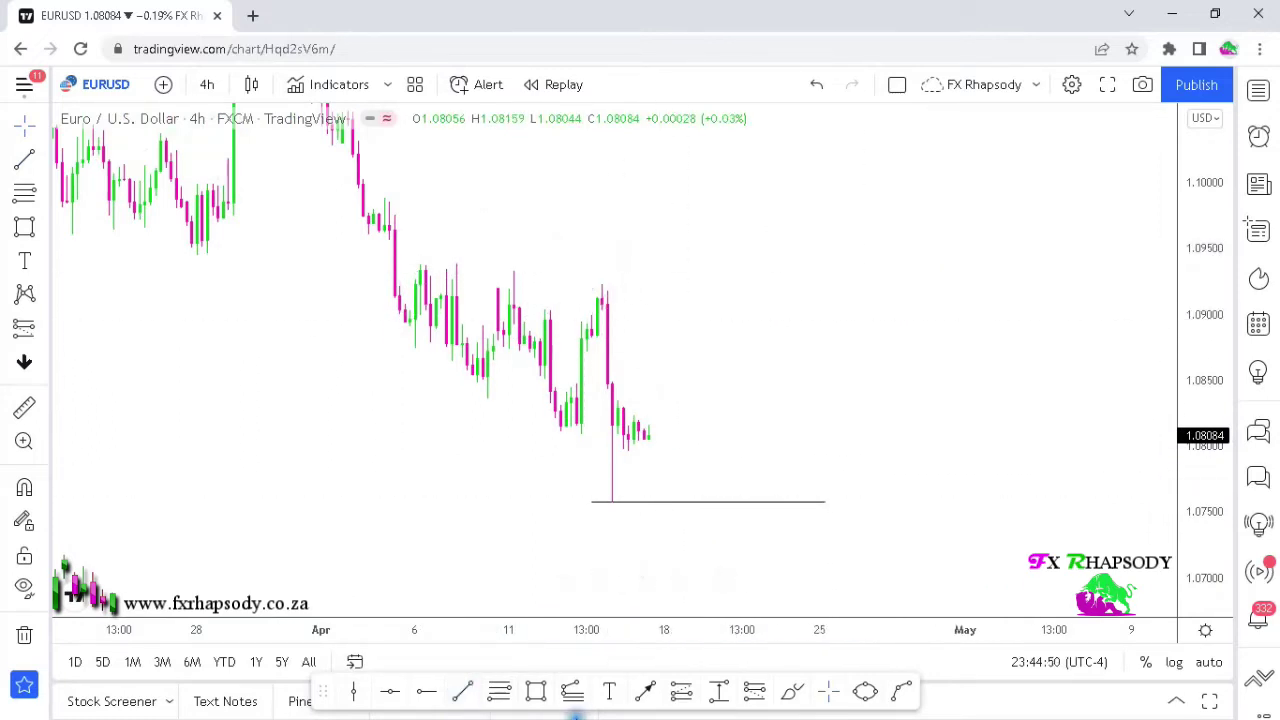
left_click(461, 694)
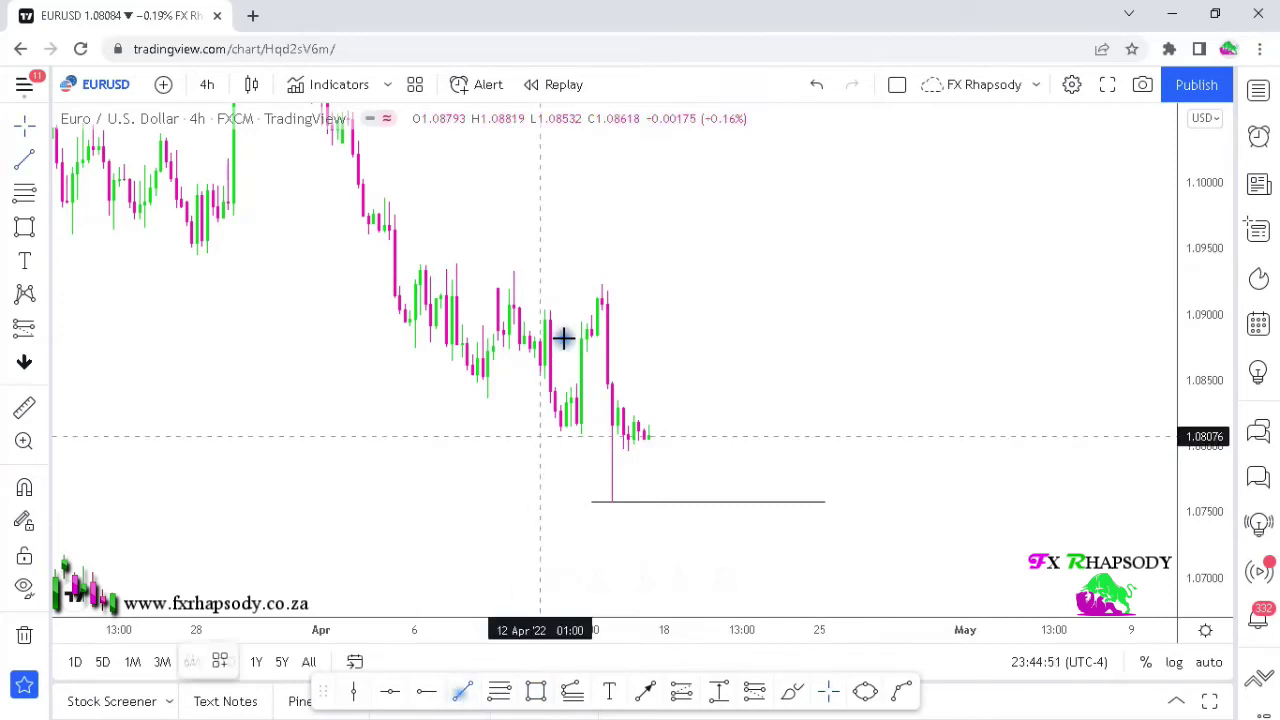
left_click(580, 283)
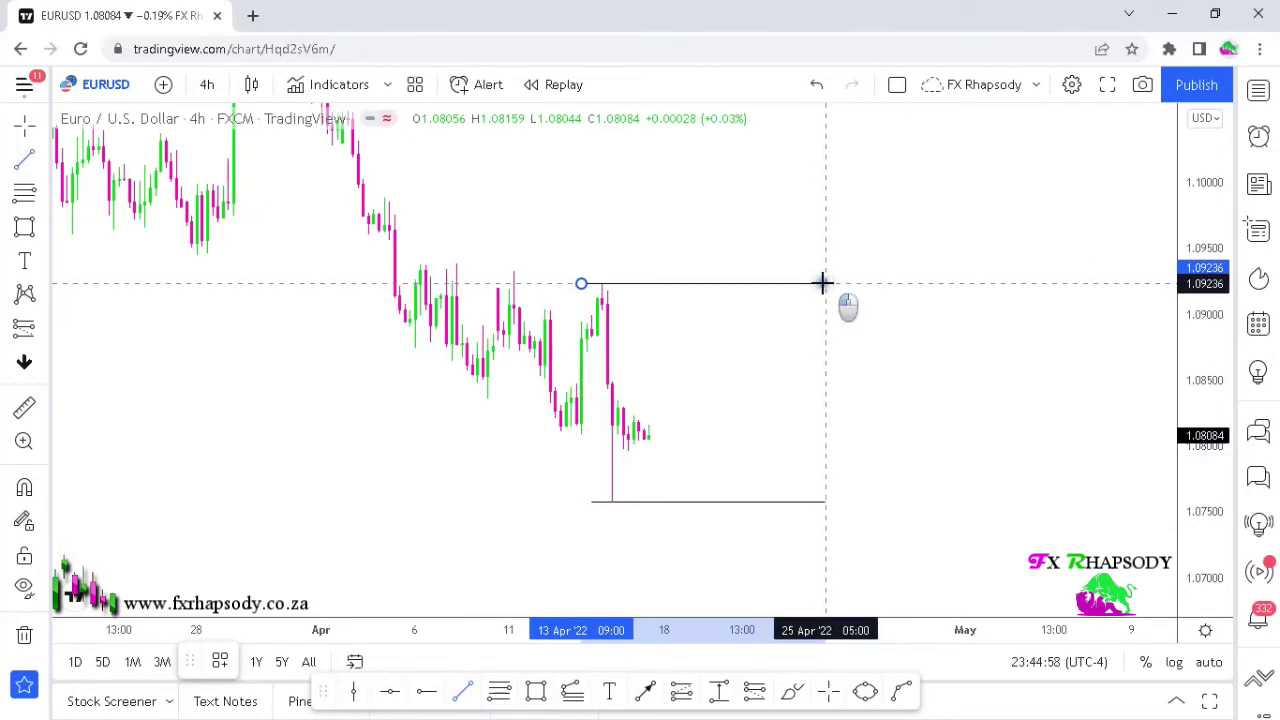
left_click(823, 283)
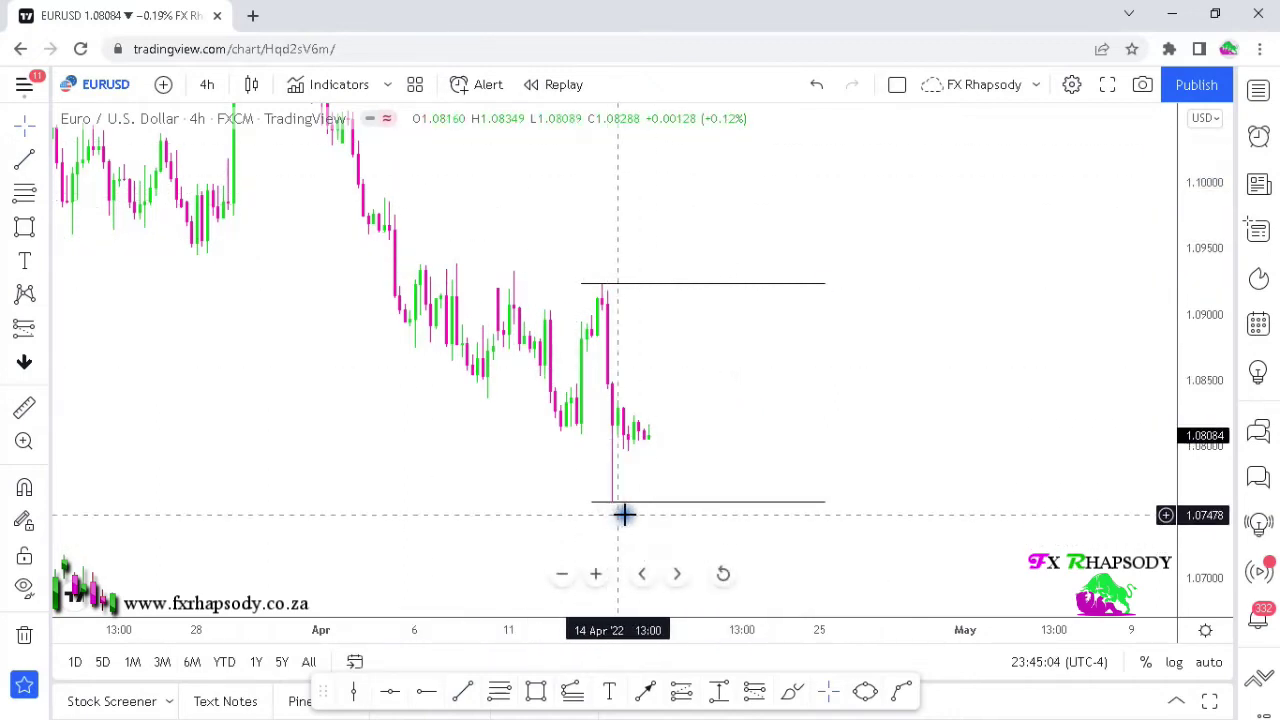
left_click_drag(746, 426, 683, 380)
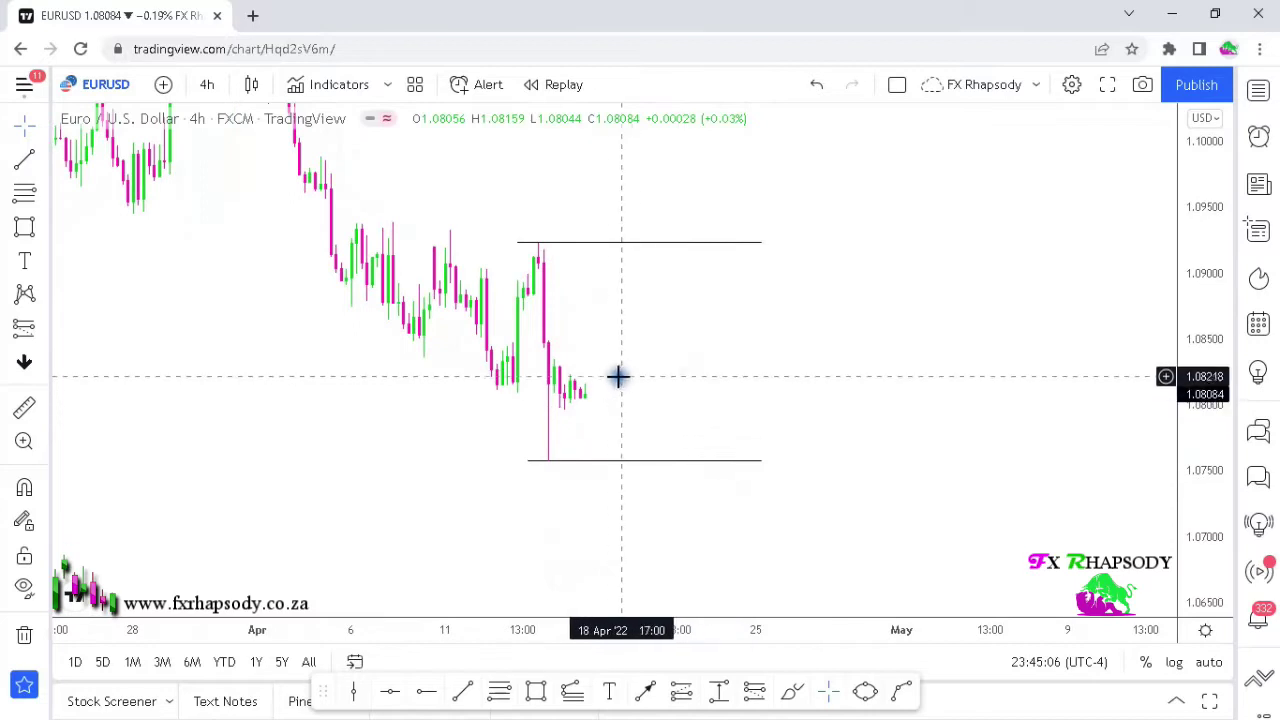
left_click(548, 461)
left_click(488, 434)
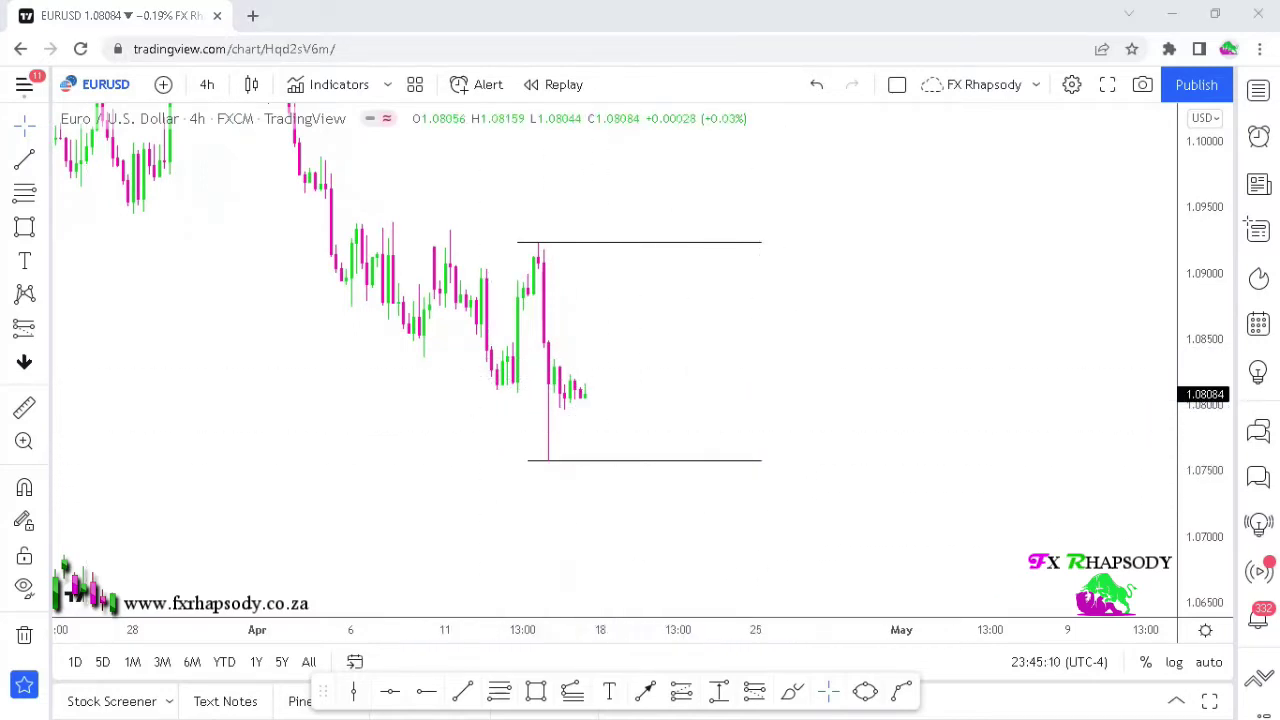
left_click(618, 244)
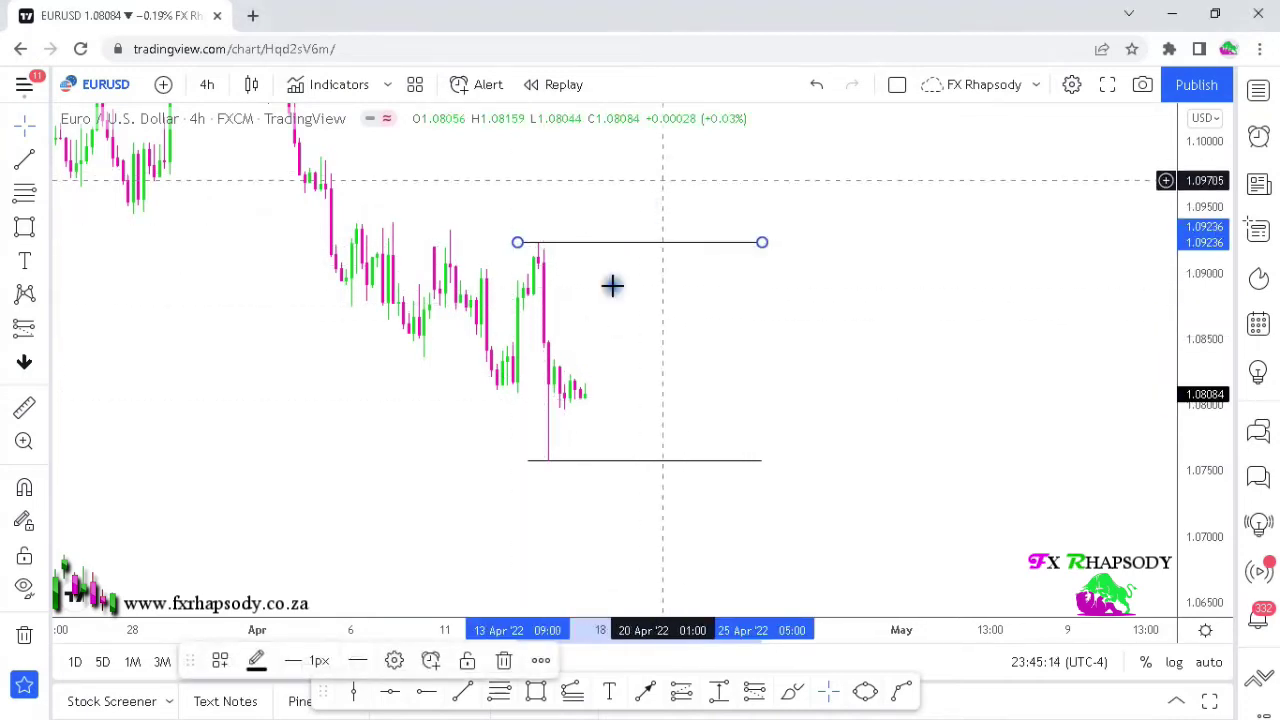
Step: Delete both horizontal trend lines marking the mid-April range and switch the chart to the 1-hour timeframe
left_click(611, 449)
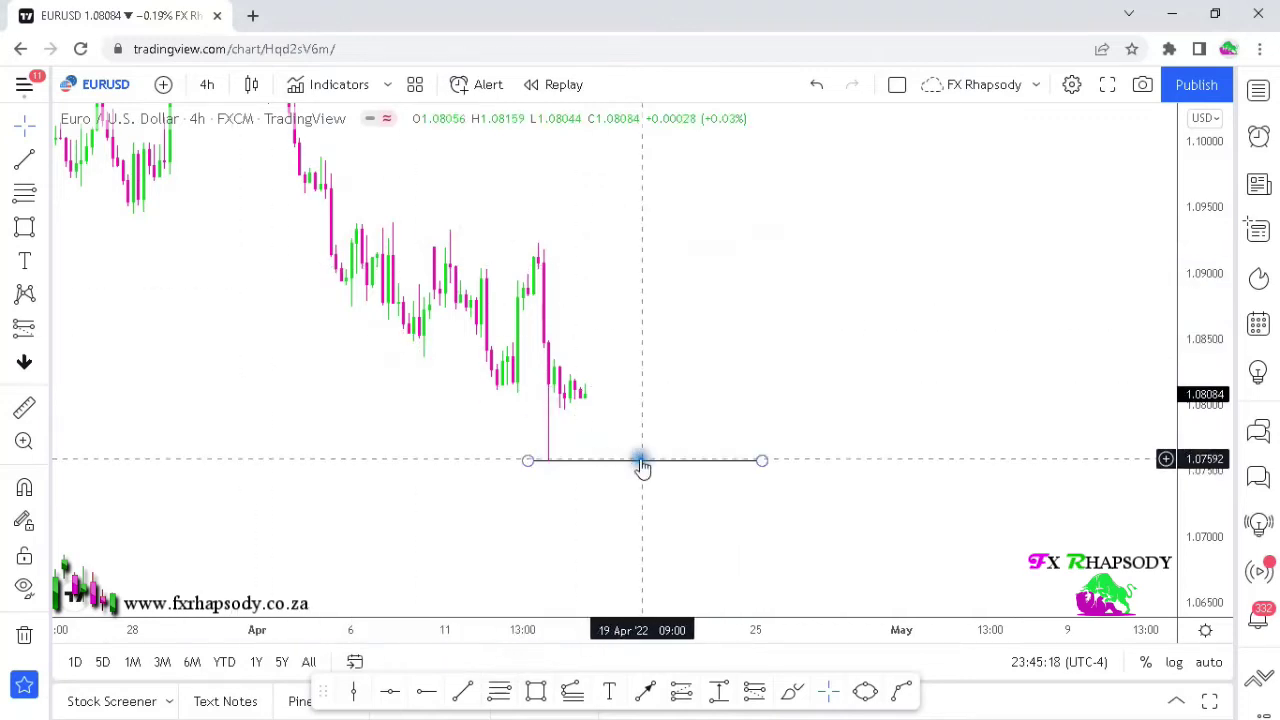
left_click(207, 84)
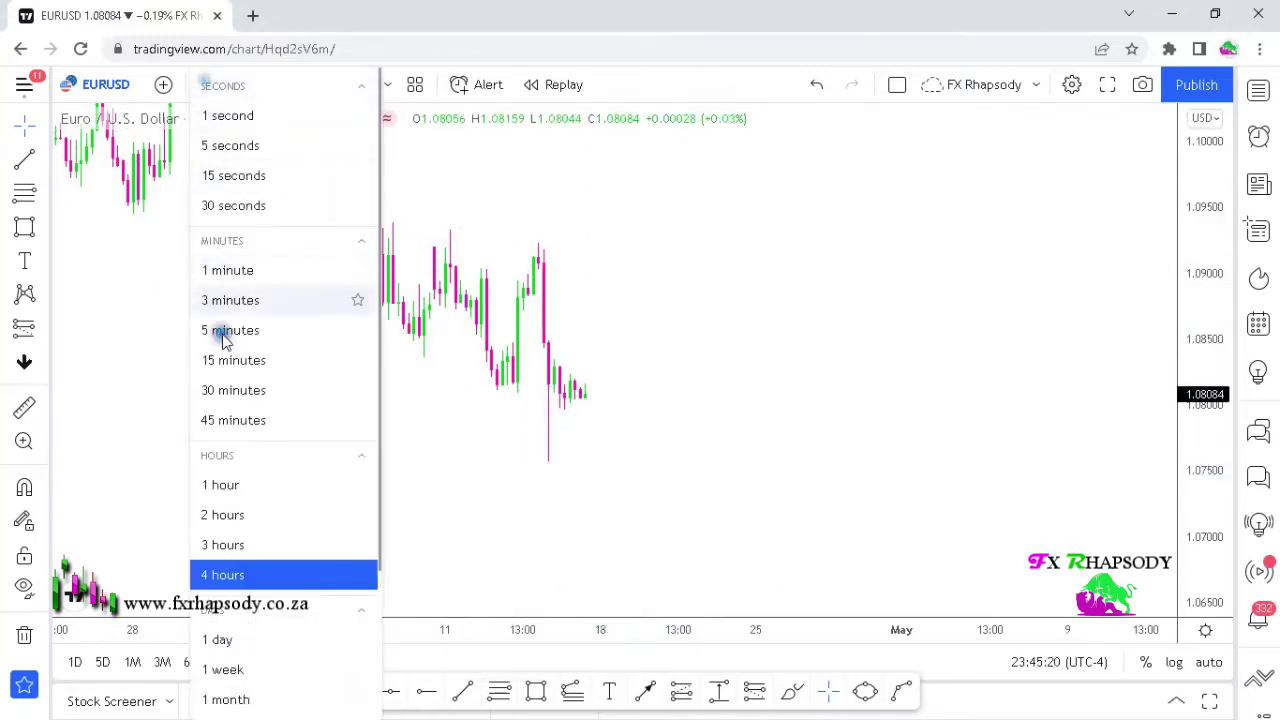
left_click(222, 485)
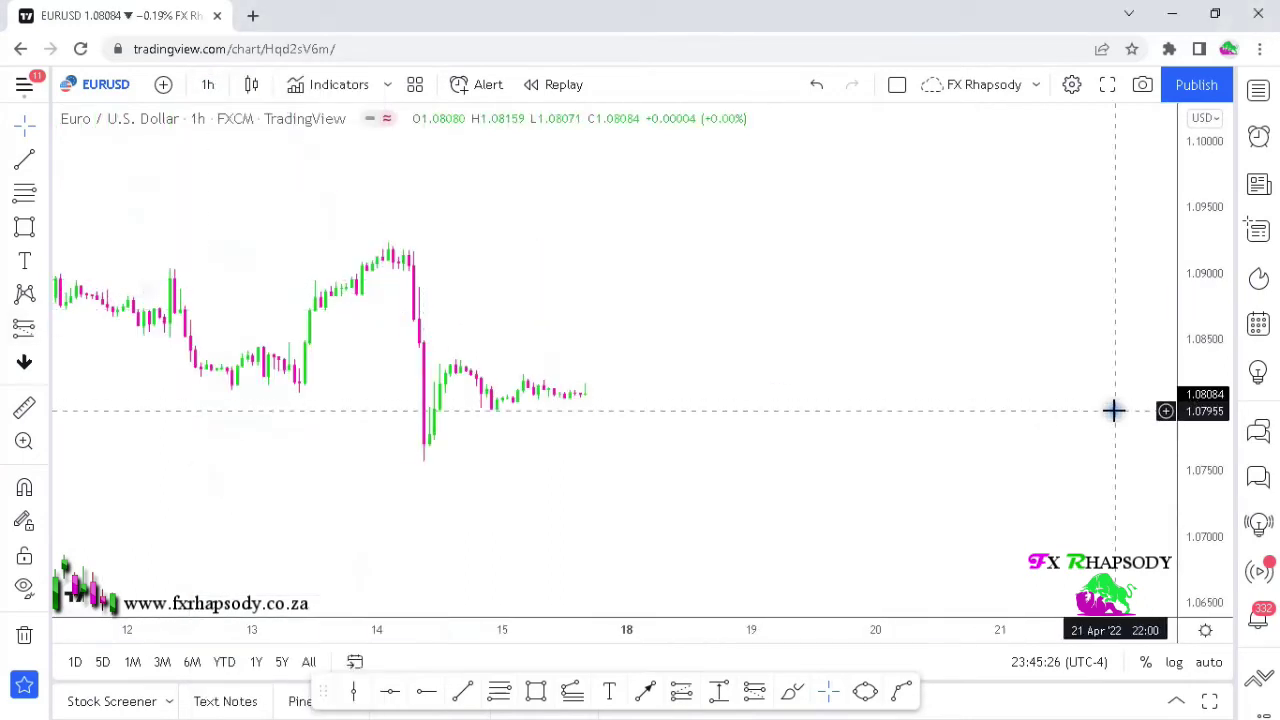
Step: Draw a horizontal trend line under the 13 April lows at about 1.0808, from 12 Apr 17:00 to 15 Apr 08:00
left_click_drag(1198, 451, 1198, 434)
scroll(746, 454, "up", 3)
left_click_drag(556, 454, 878, 423)
left_click_drag(1214, 494, 1208, 467)
left_click_drag(935, 278, 943, 309)
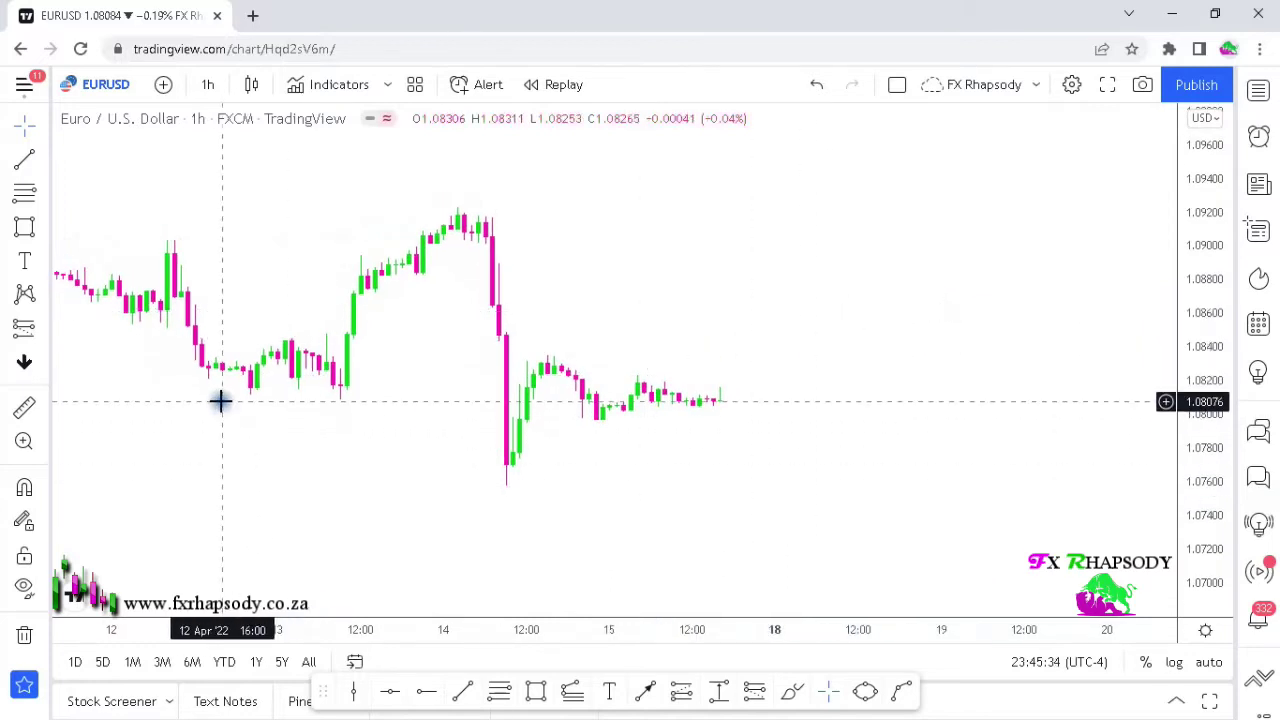
left_click(463, 697)
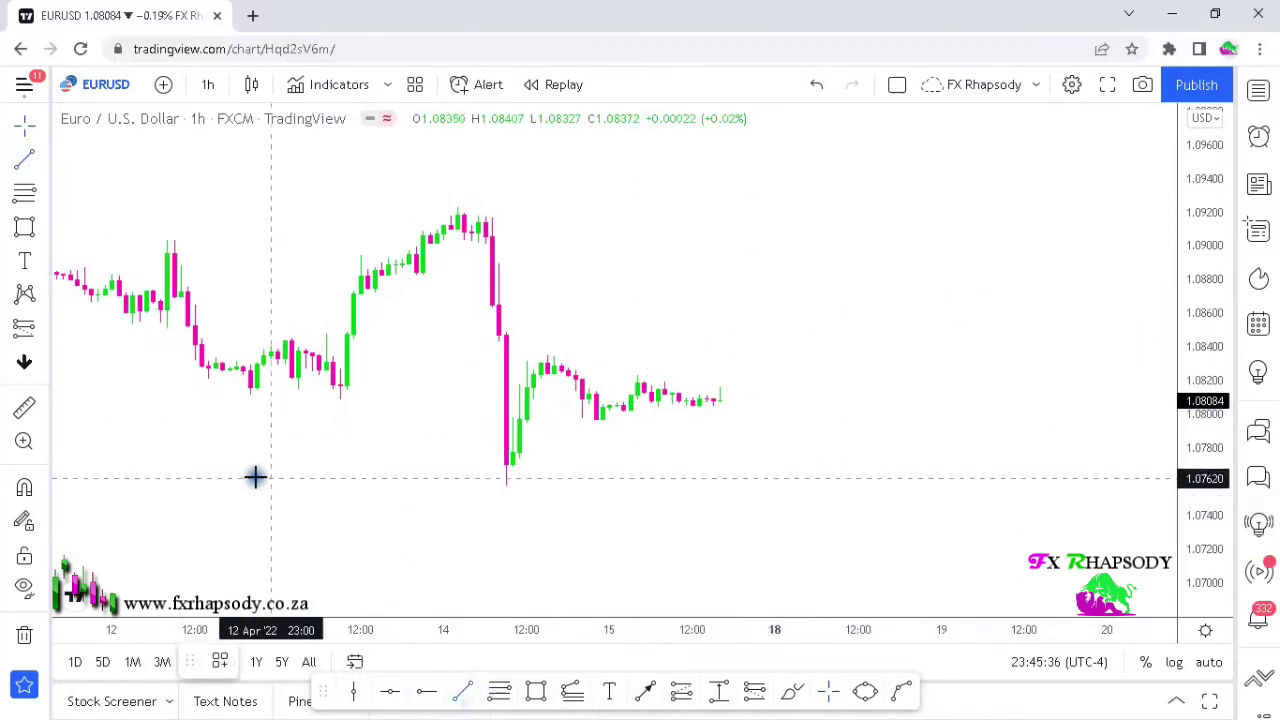
left_click(230, 400)
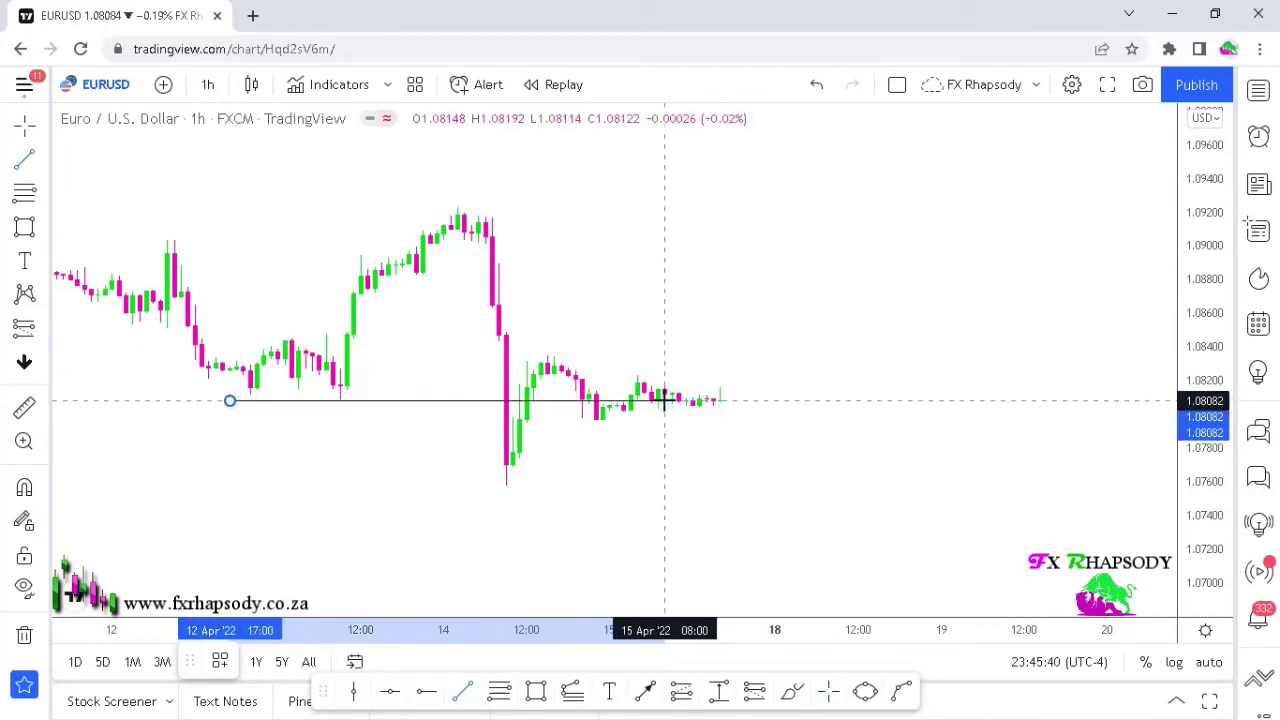
left_click(664, 400)
Step: Nudge the trend line up onto the 13 April lows and shorten its end to the 14 April sell-off
left_click_drag(435, 408, 430, 398)
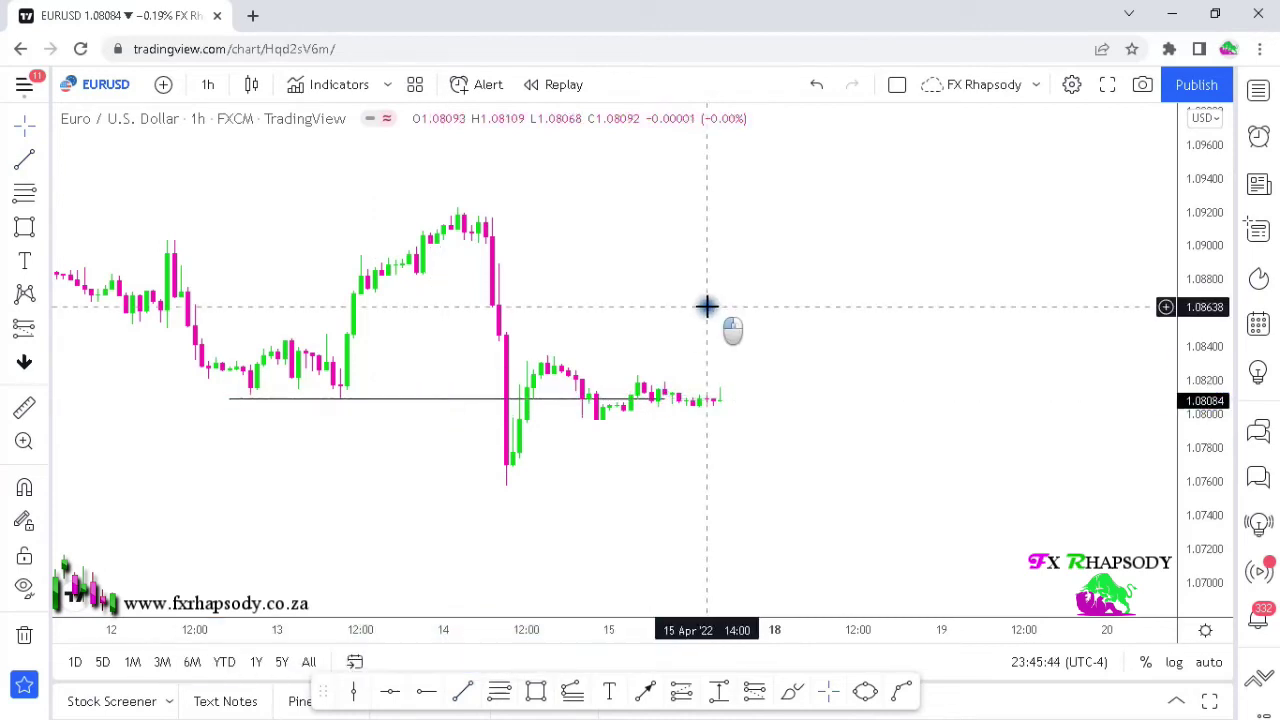
left_click_drag(657, 401, 506, 399)
key("ctrl+z")
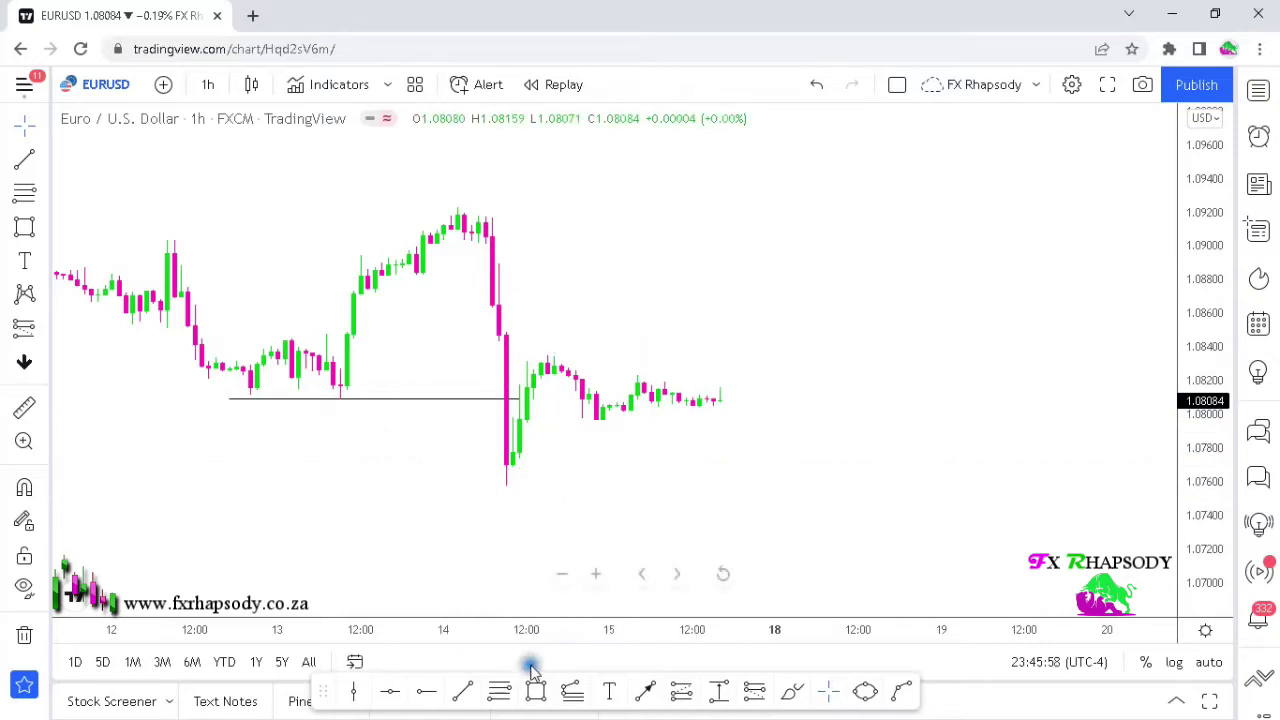
Step: Draw a horizontal trend line at the 14 April low, about 1.0758, and place a copy at the swing high, about 1.0923, both ending 17 Apr
left_click(462, 692)
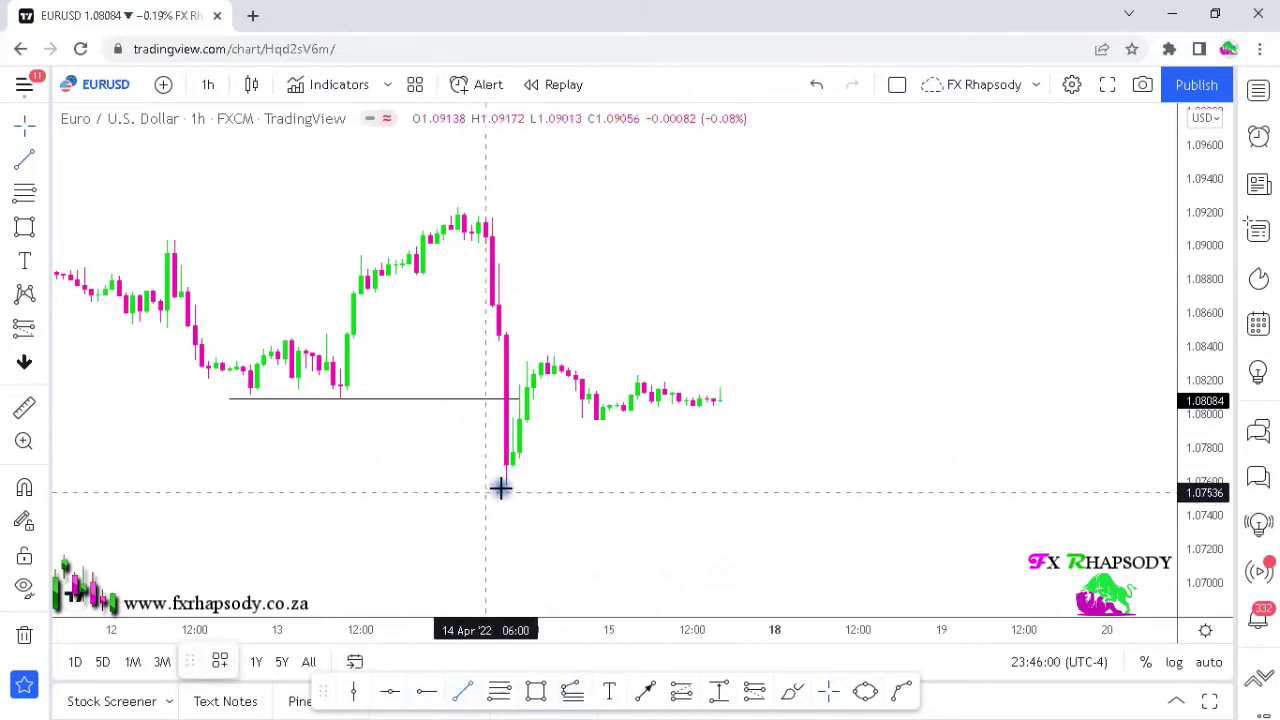
left_click(765, 485)
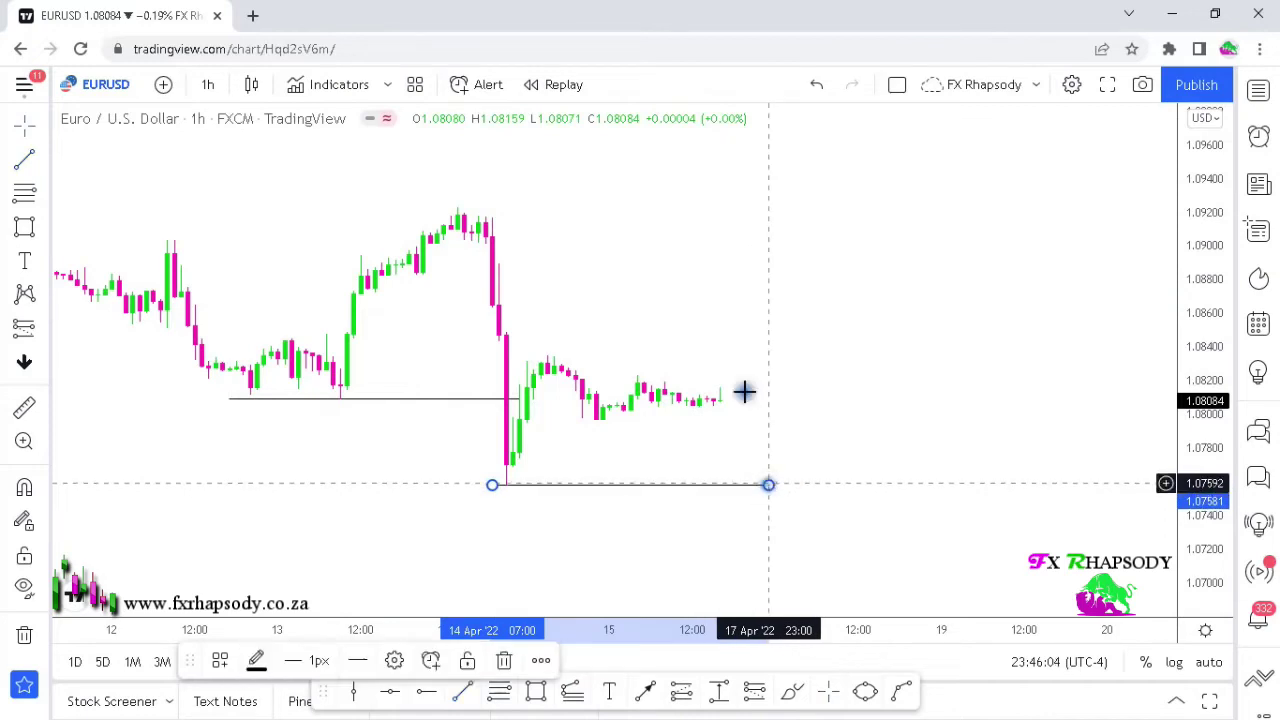
key("ctrl+c")
key("ctrl+v")
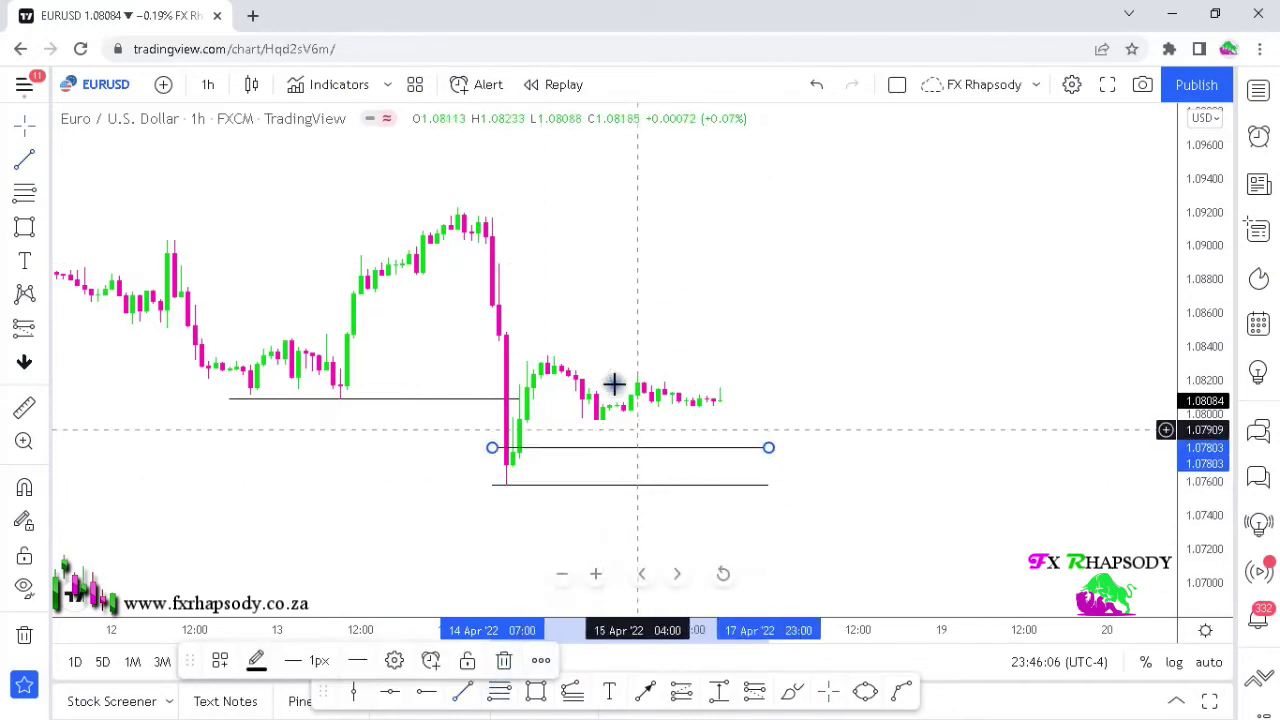
left_click_drag(610, 452, 562, 206)
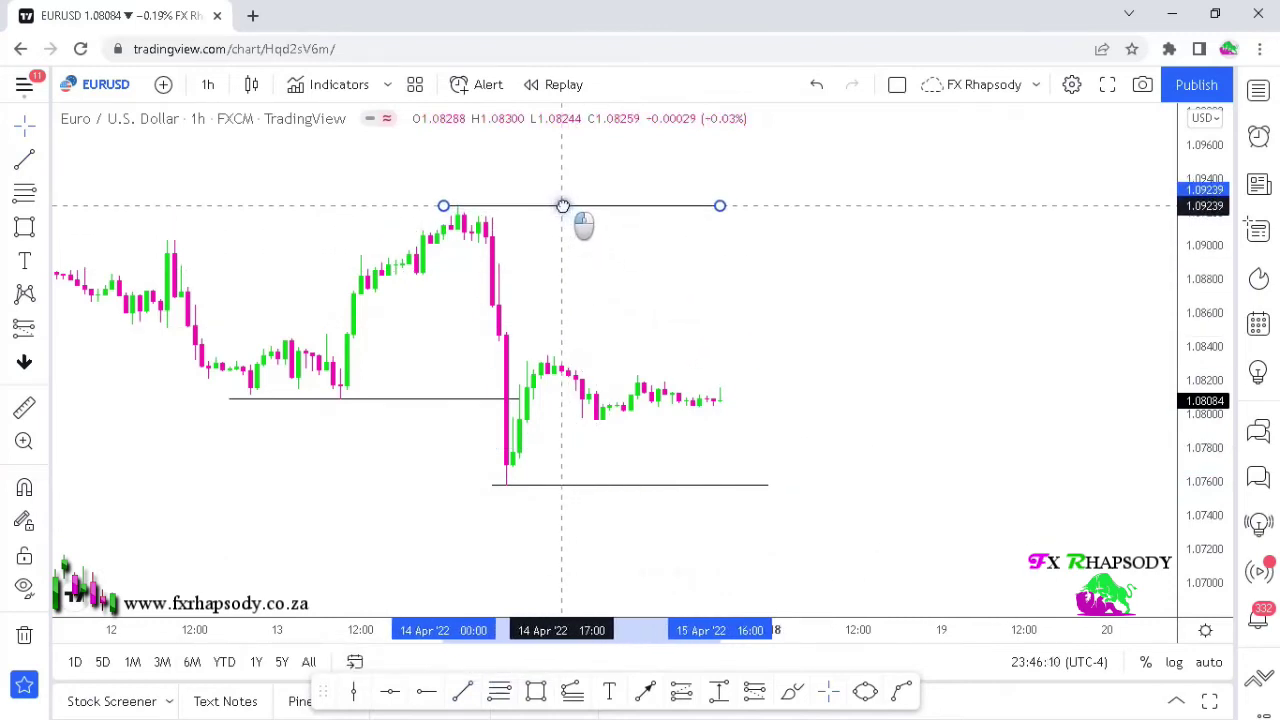
left_click_drag(720, 208, 766, 208)
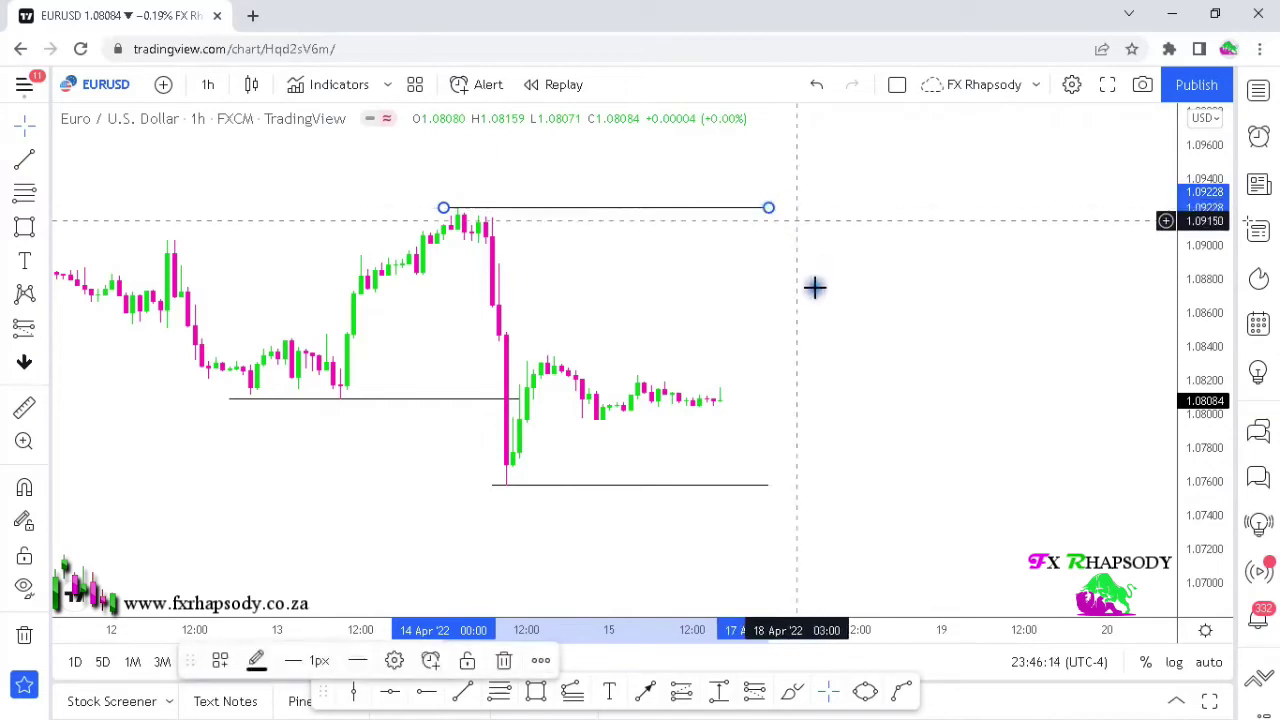
Step: Delete the horizontal trend line under the 13 April lows
left_click(806, 420)
left_click_drag(931, 417, 831, 402)
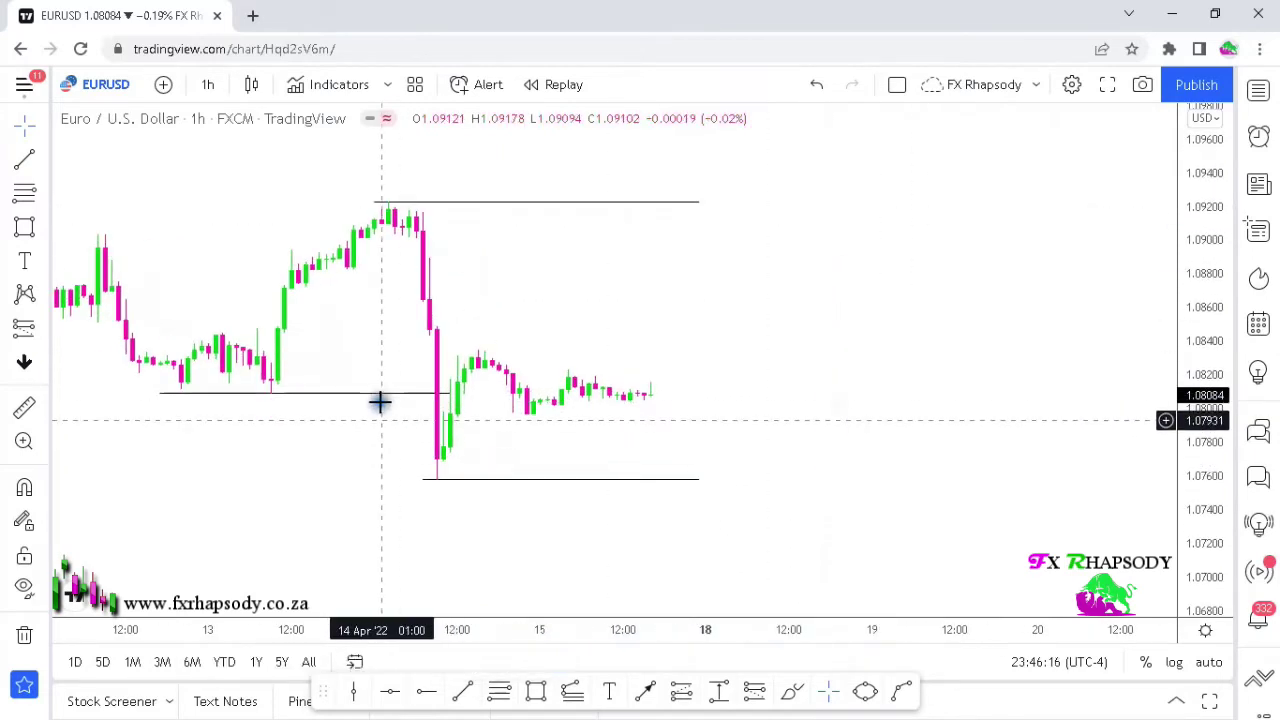
key("Delete")
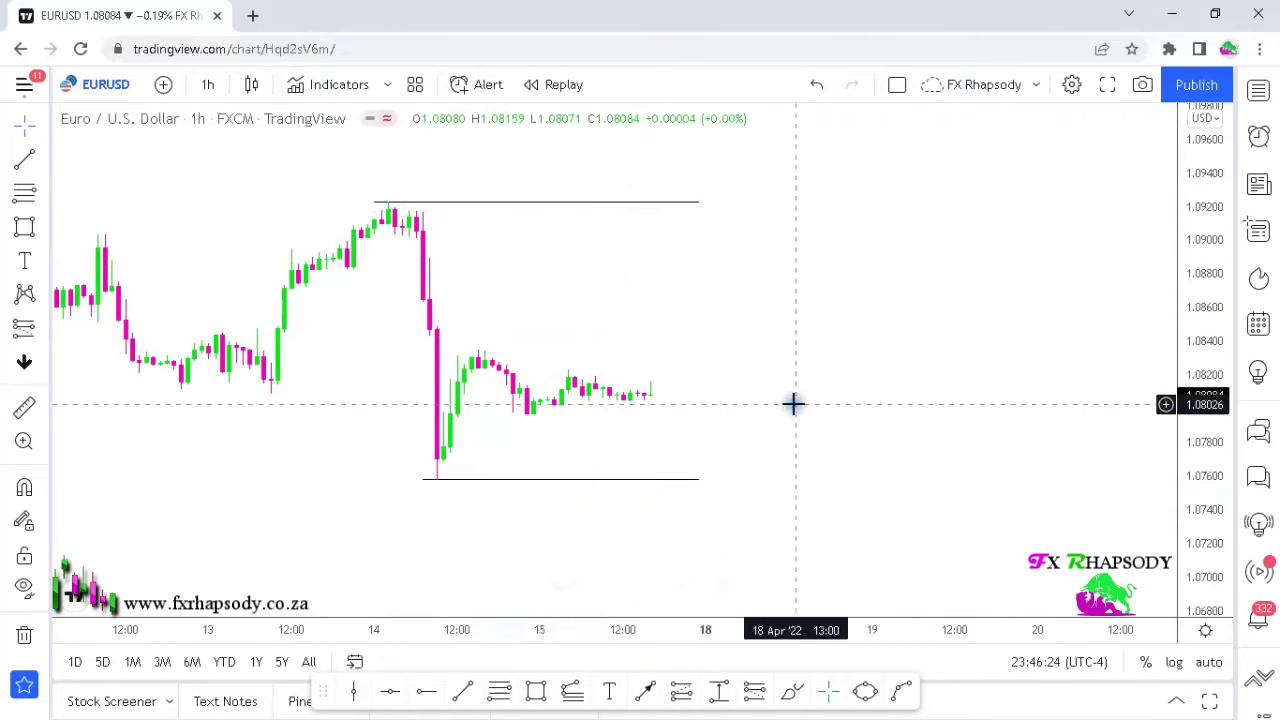
Step: Delete the two horizontal trend lines at the 14 April swing high and swing low
left_click_drag(791, 403, 746, 414)
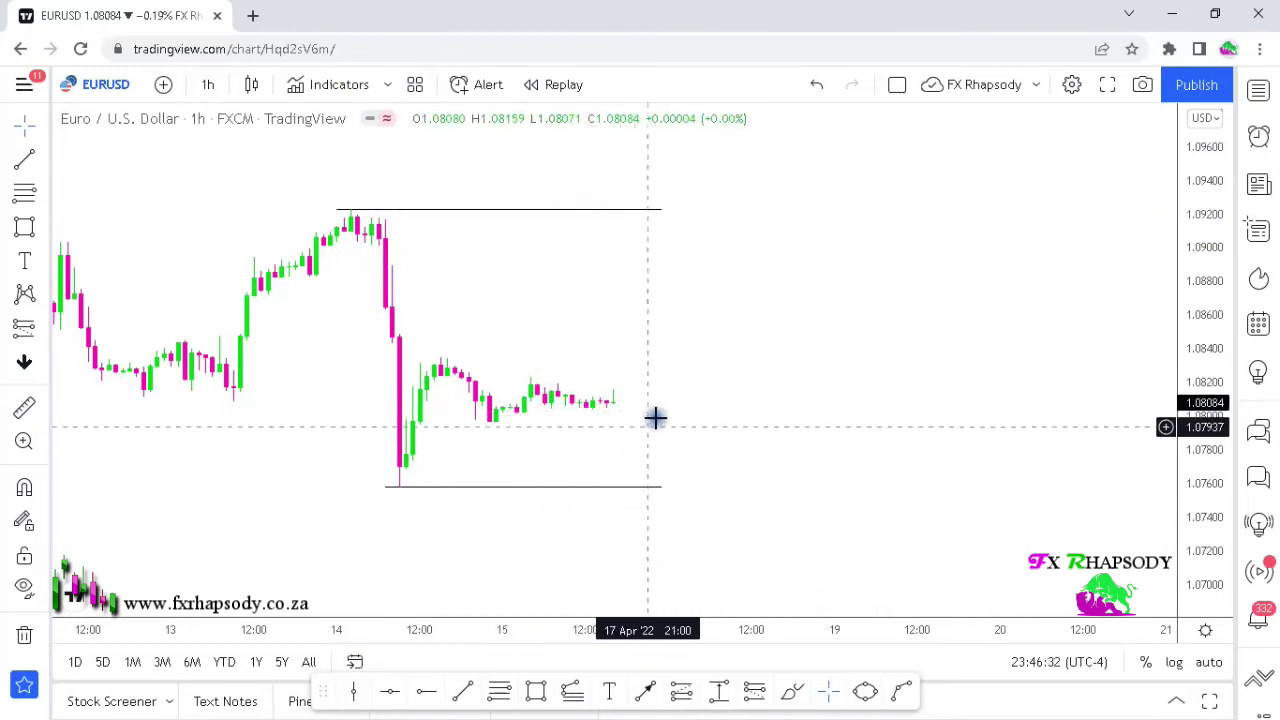
left_click_drag(715, 405, 610, 398)
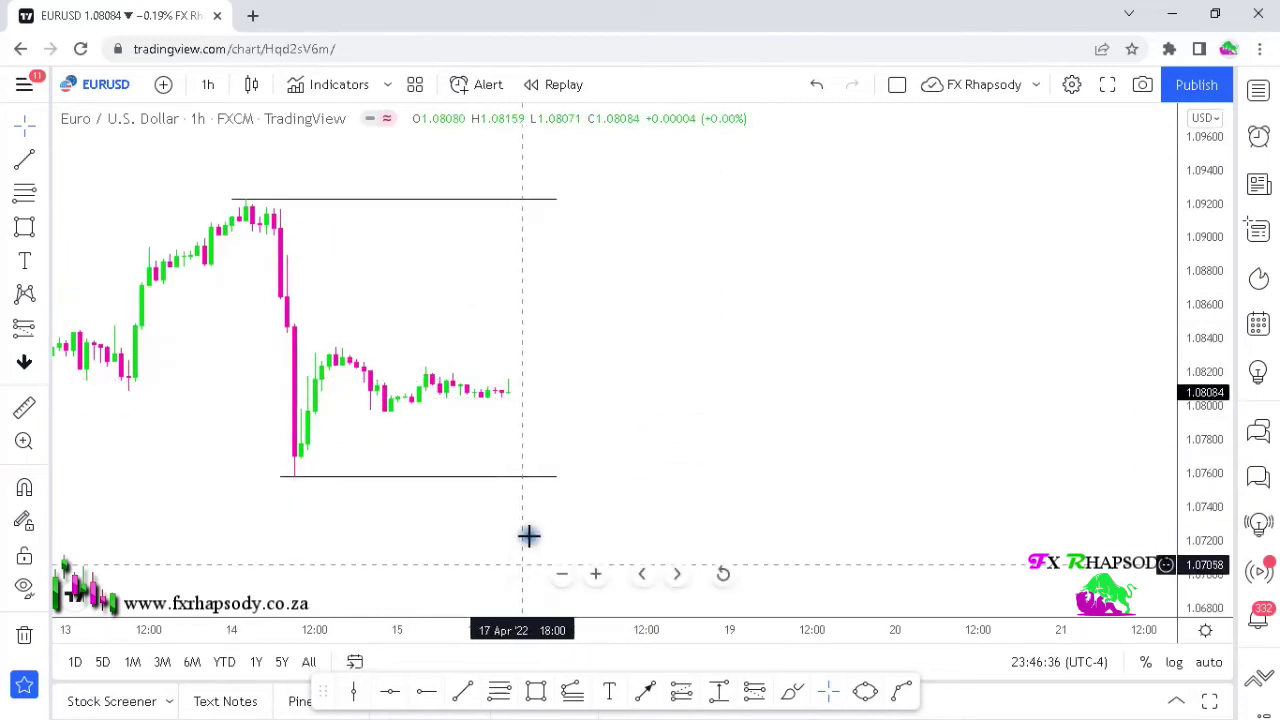
left_click(540, 200)
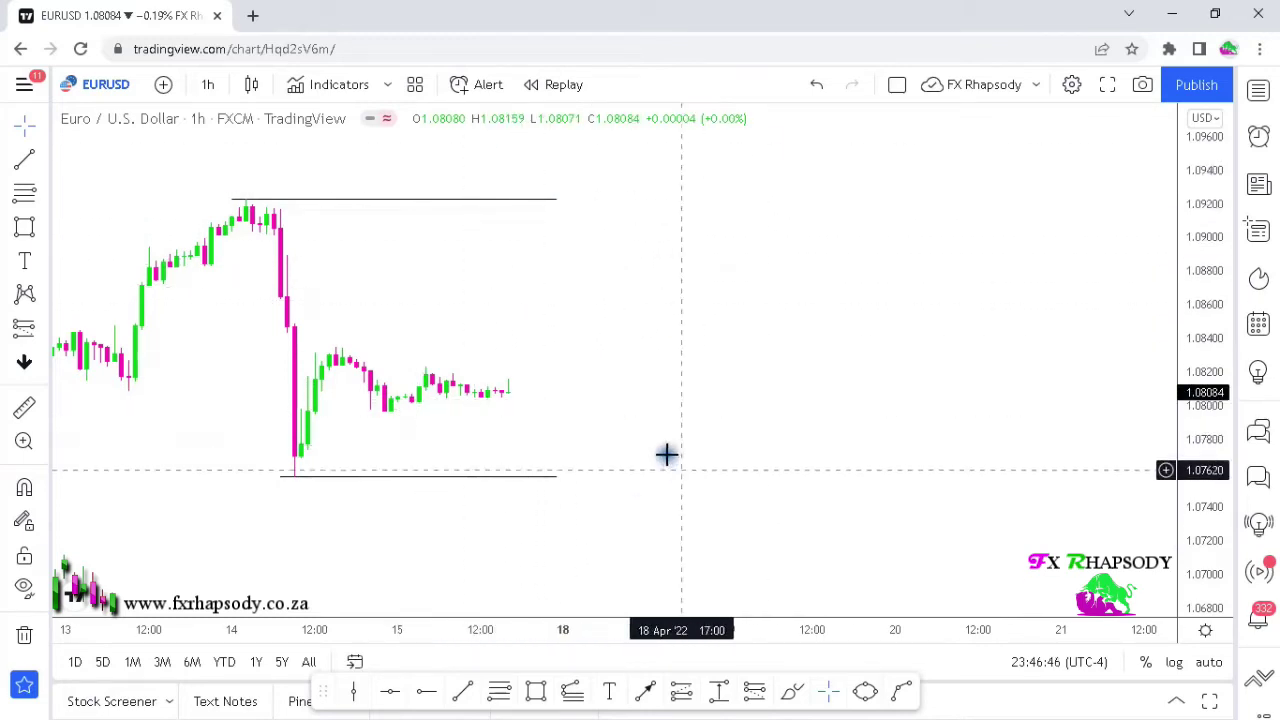
left_click_drag(791, 463, 829, 451)
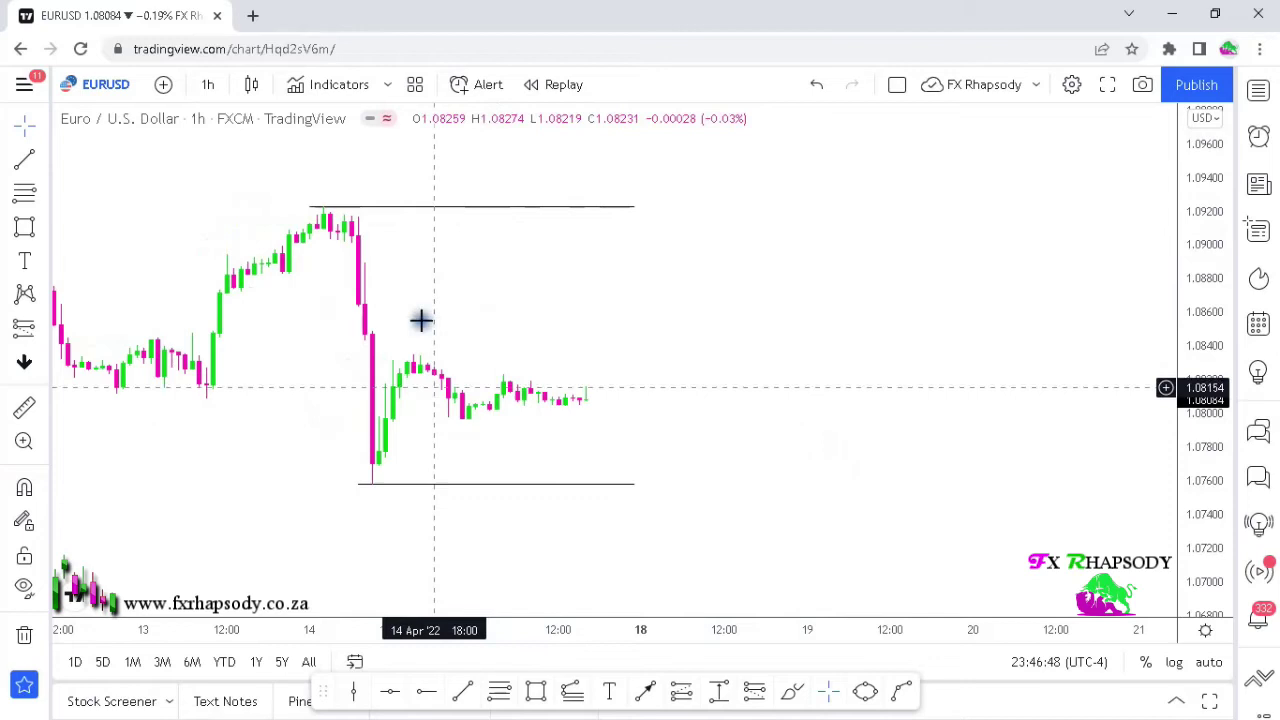
left_click(462, 207)
key("Delete")
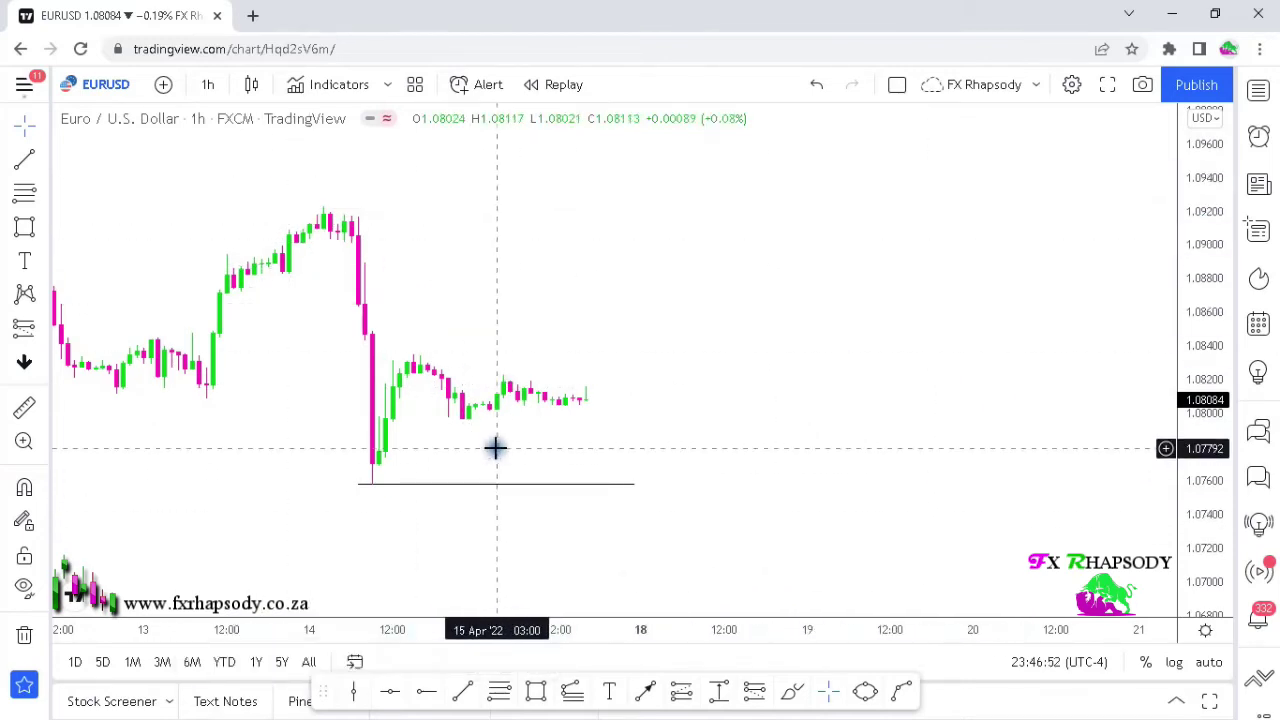
left_click(504, 490)
key("Delete")
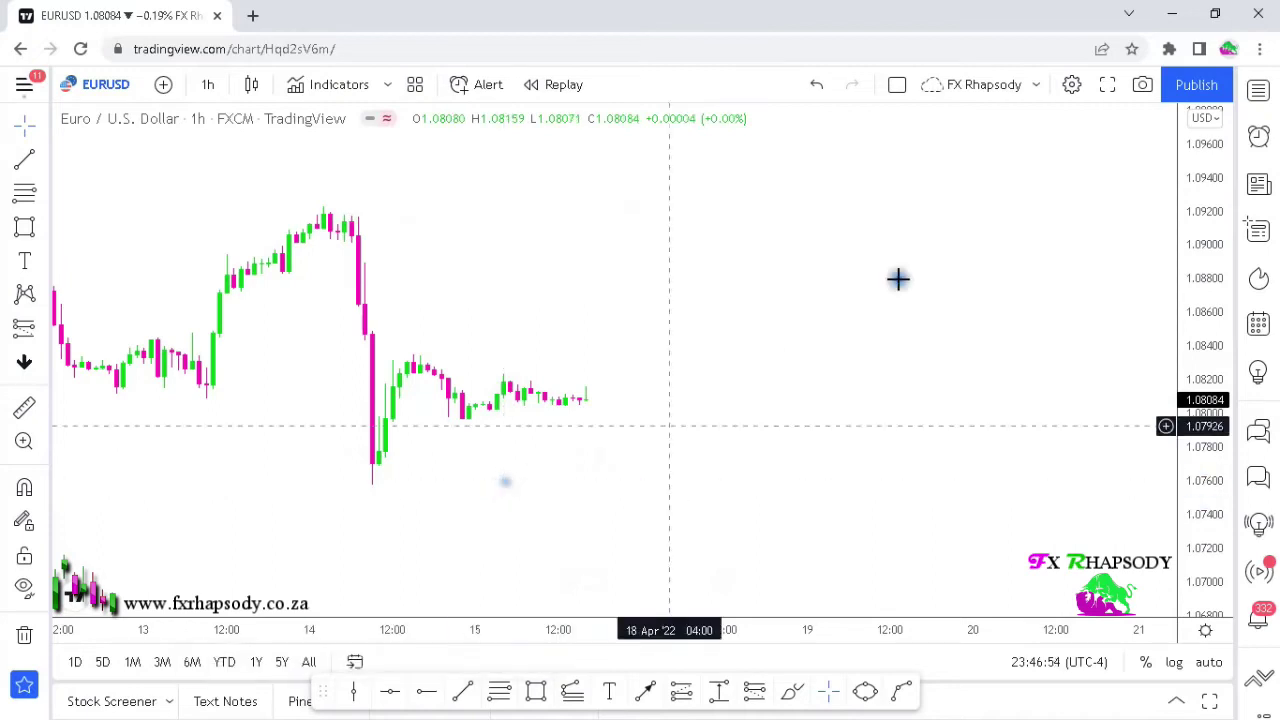
Step: Load USDJPY from the watchlist and show it on the 1-week timeframe with the price scale auto-fitted
left_click(1260, 89)
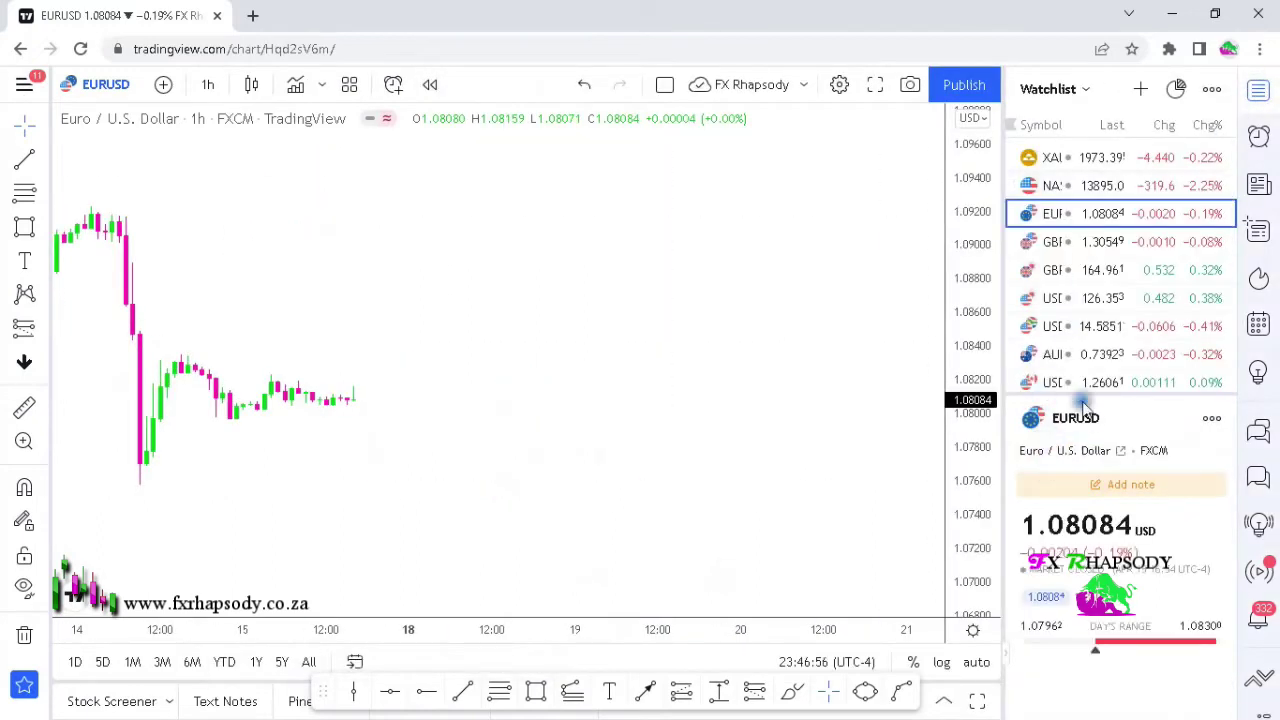
left_click(1055, 298)
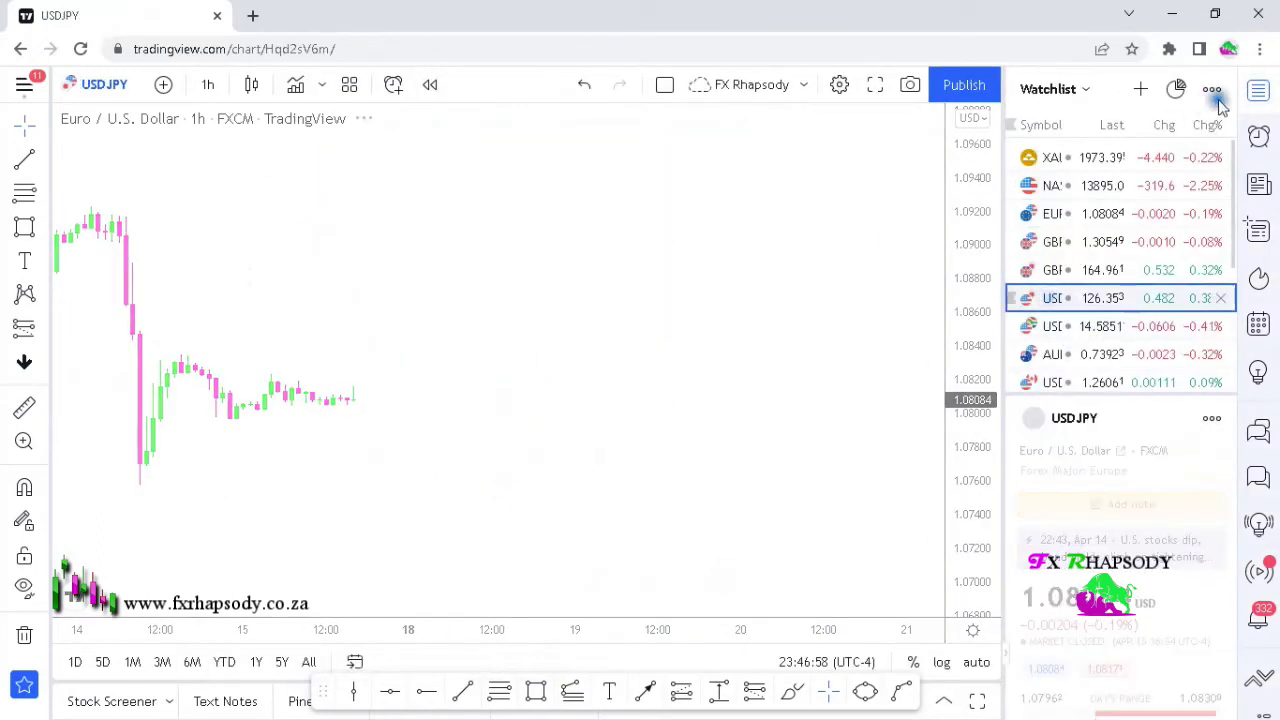
left_click(1259, 89)
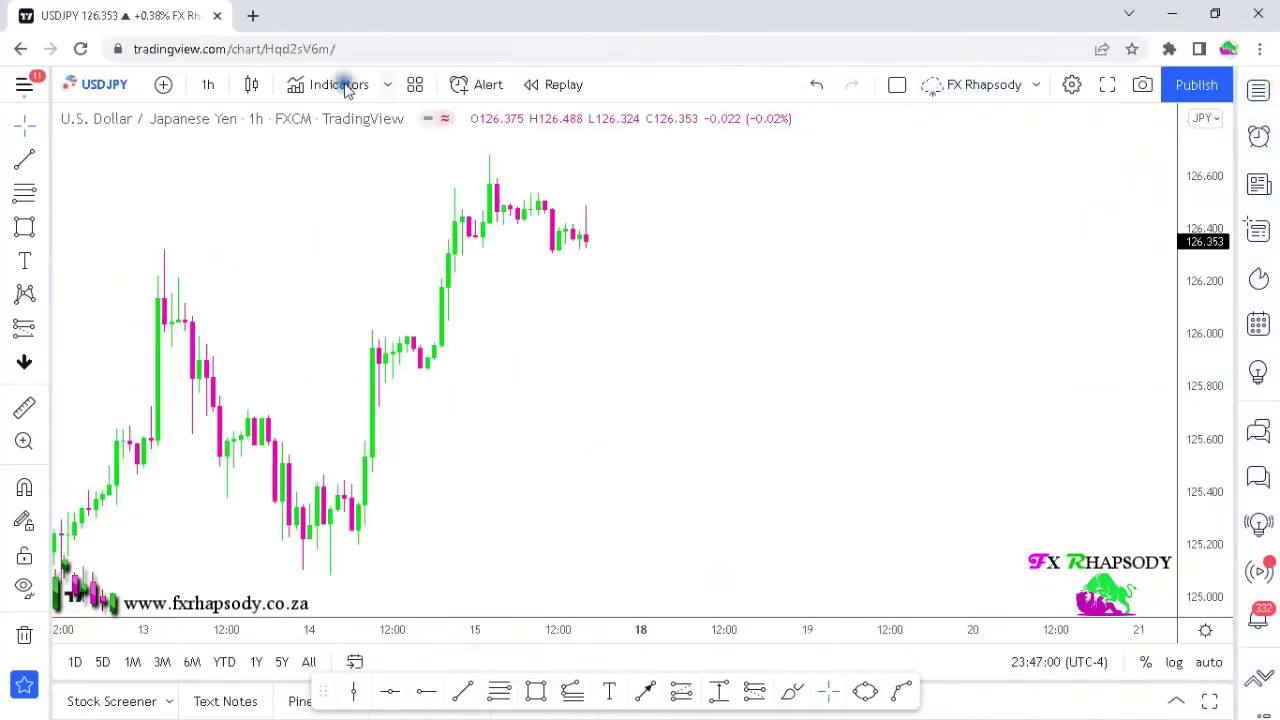
left_click(203, 86)
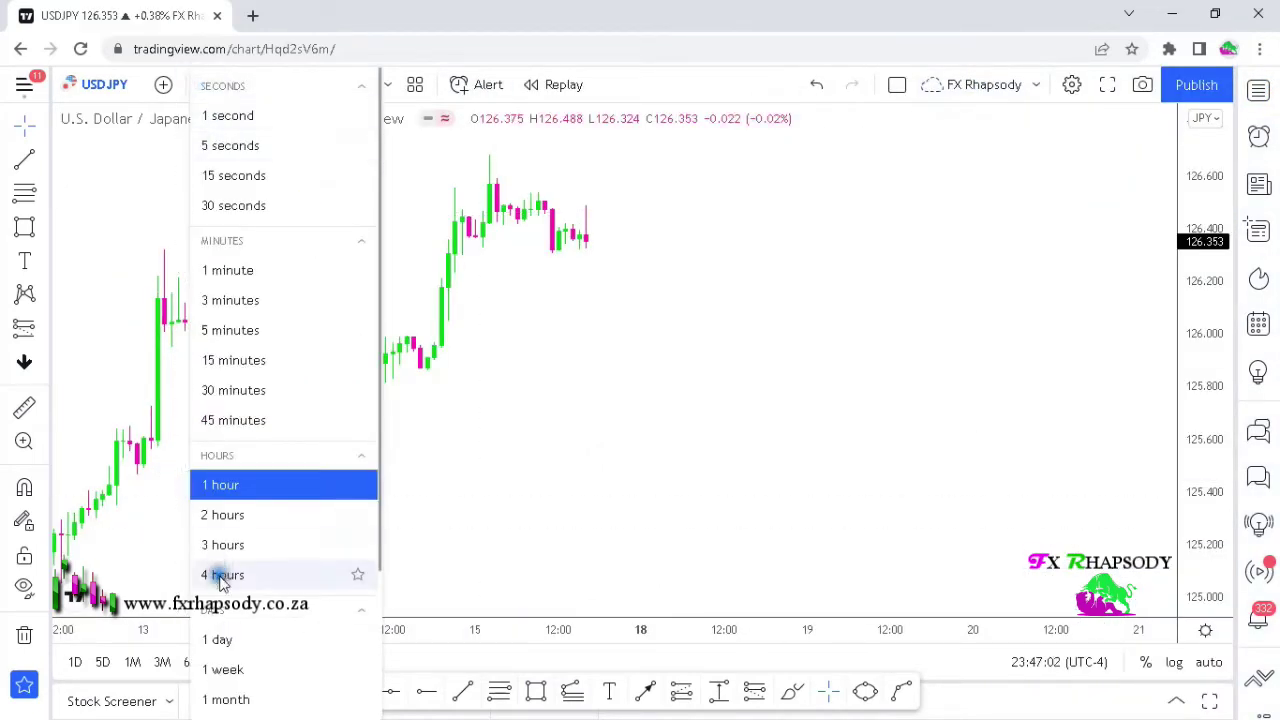
left_click(224, 669)
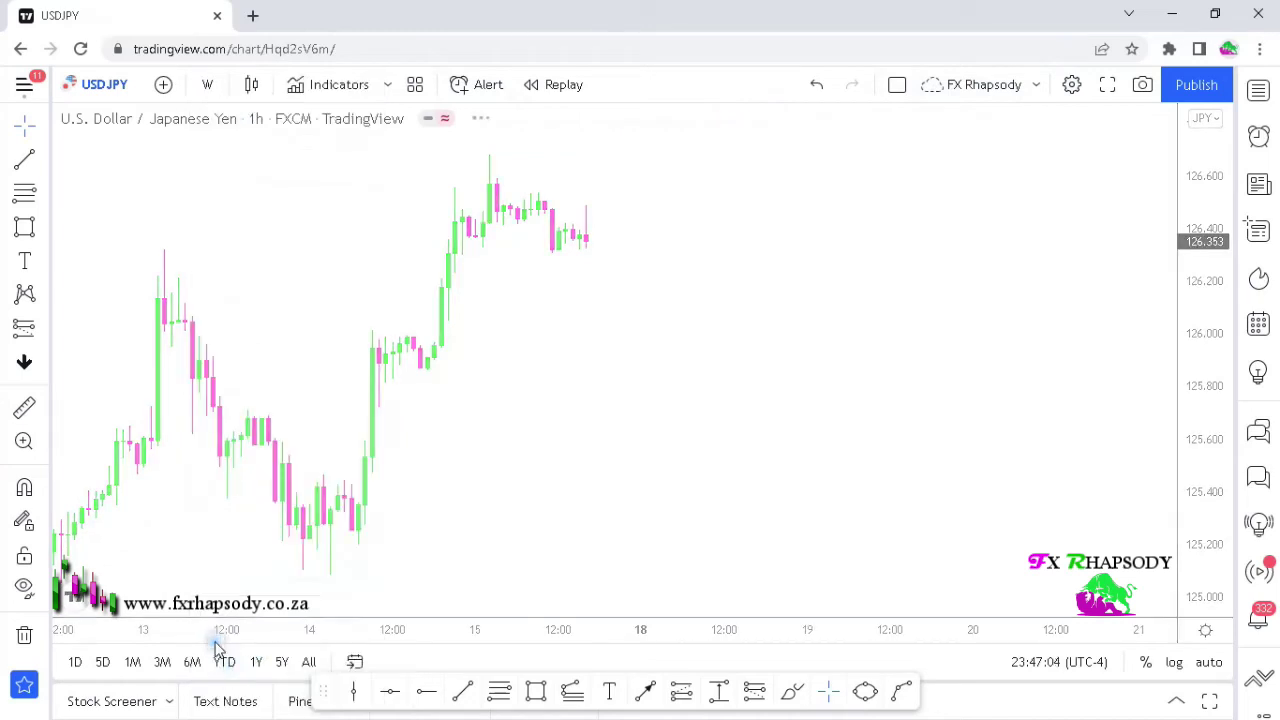
double_click(1199, 335)
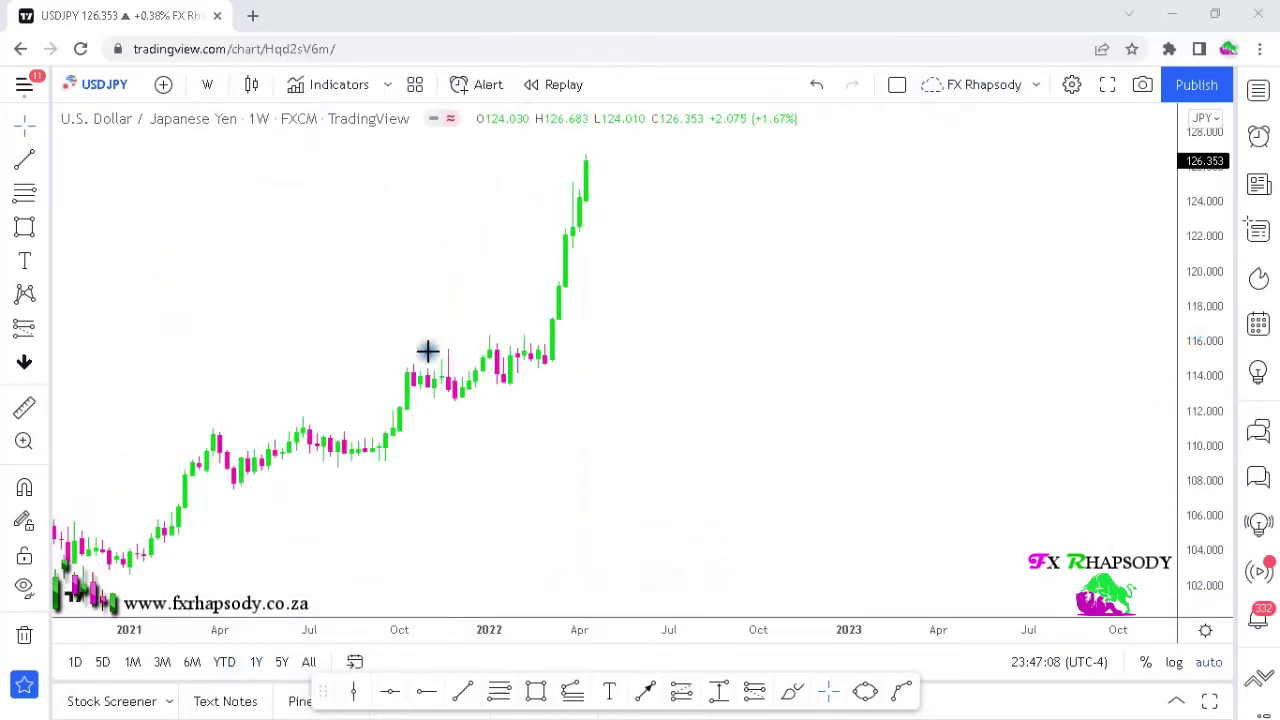
Step: Draw a thin rectangle zone at the 2015 highs, about 125.1 to 125.8, from 2 Mar 2015 to 25 Jul 2022
scroll(1009, 409, "down", 10)
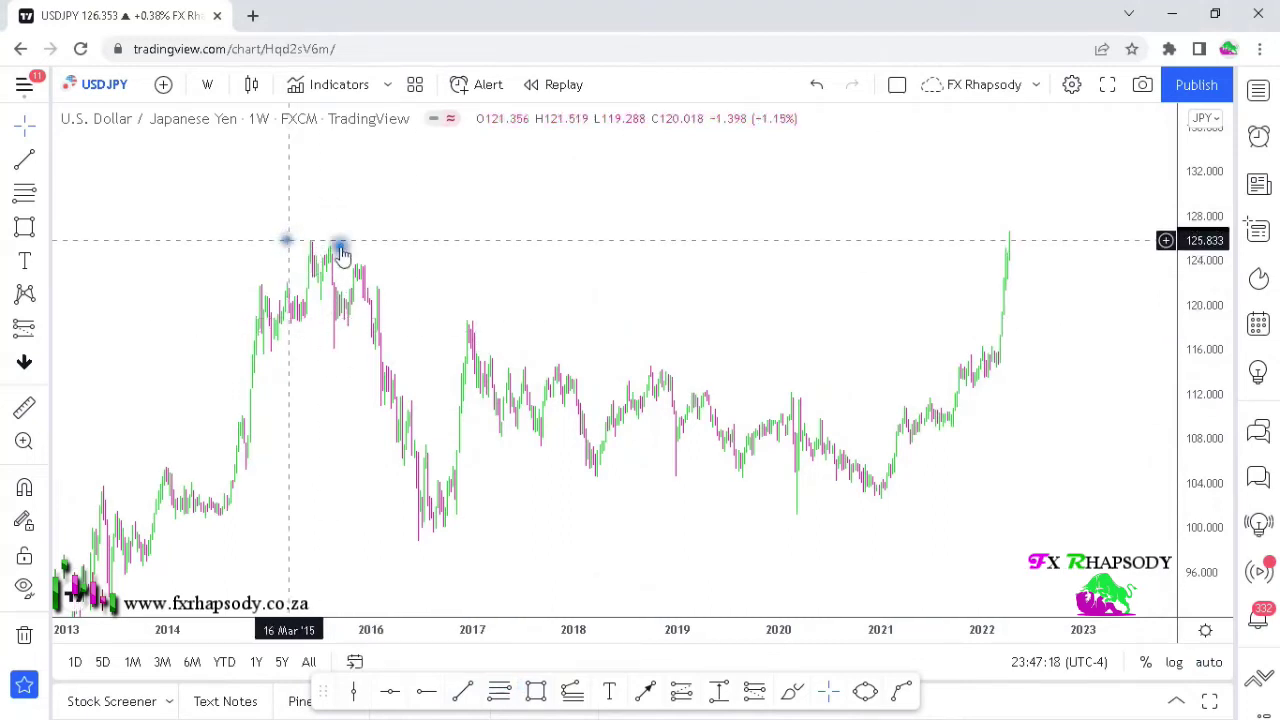
left_click(537, 690)
left_click_drag(285, 239, 1038, 243)
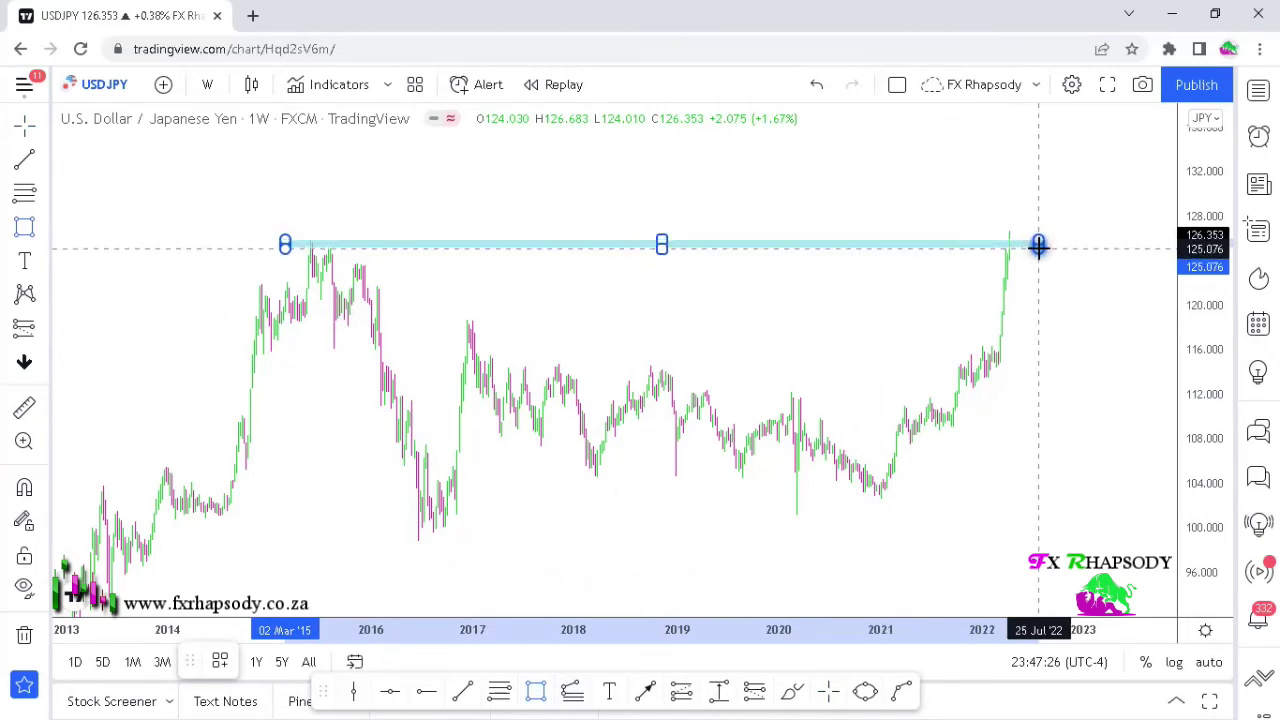
left_click(828, 341)
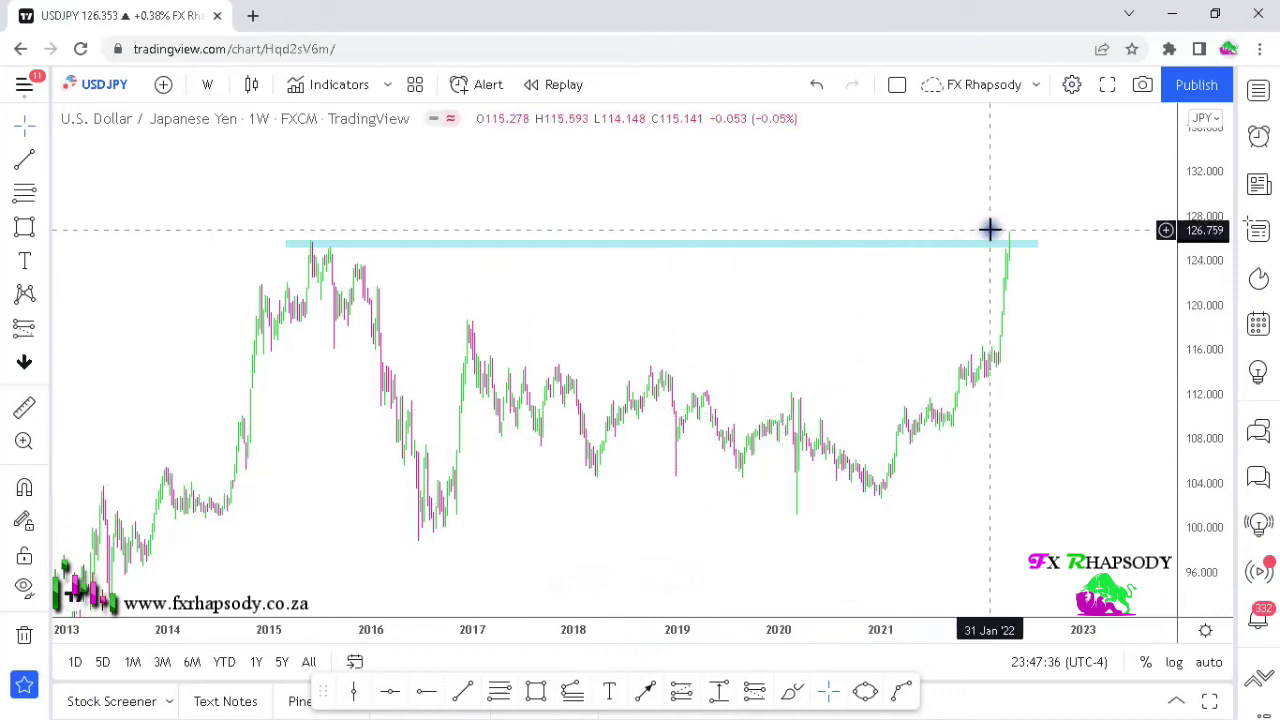
Step: Switch USDJPY to the 1-day timeframe and frame the April 2022 candles around the rectangle zone
left_click_drag(1203, 484, 1203, 386)
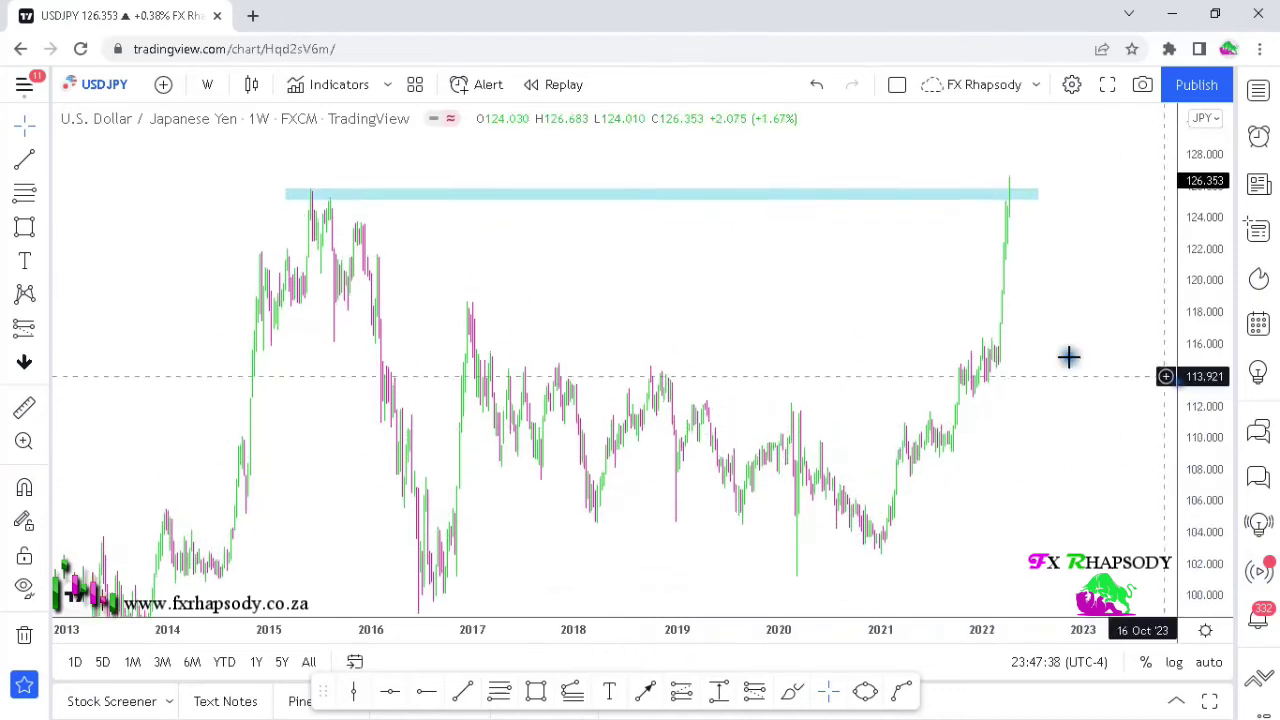
scroll(1045, 360, "up", 6)
left_click_drag(561, 288, 508, 371)
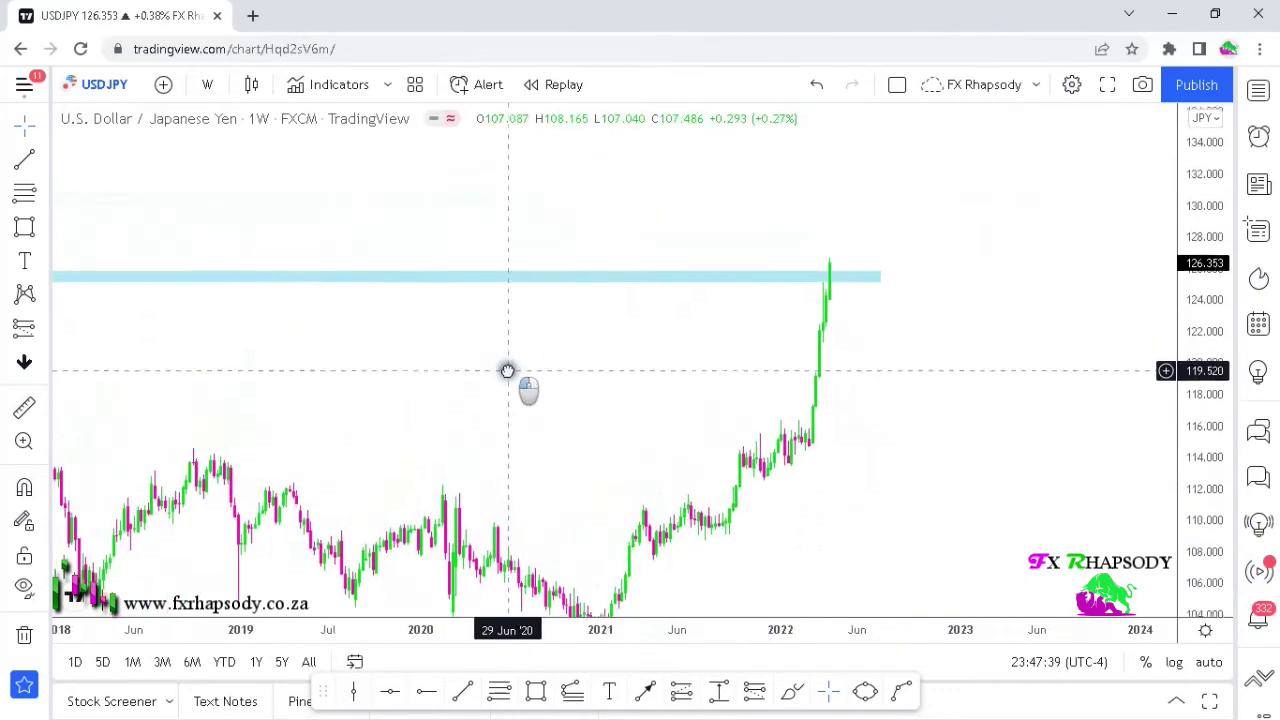
left_click(209, 86)
left_click(220, 640)
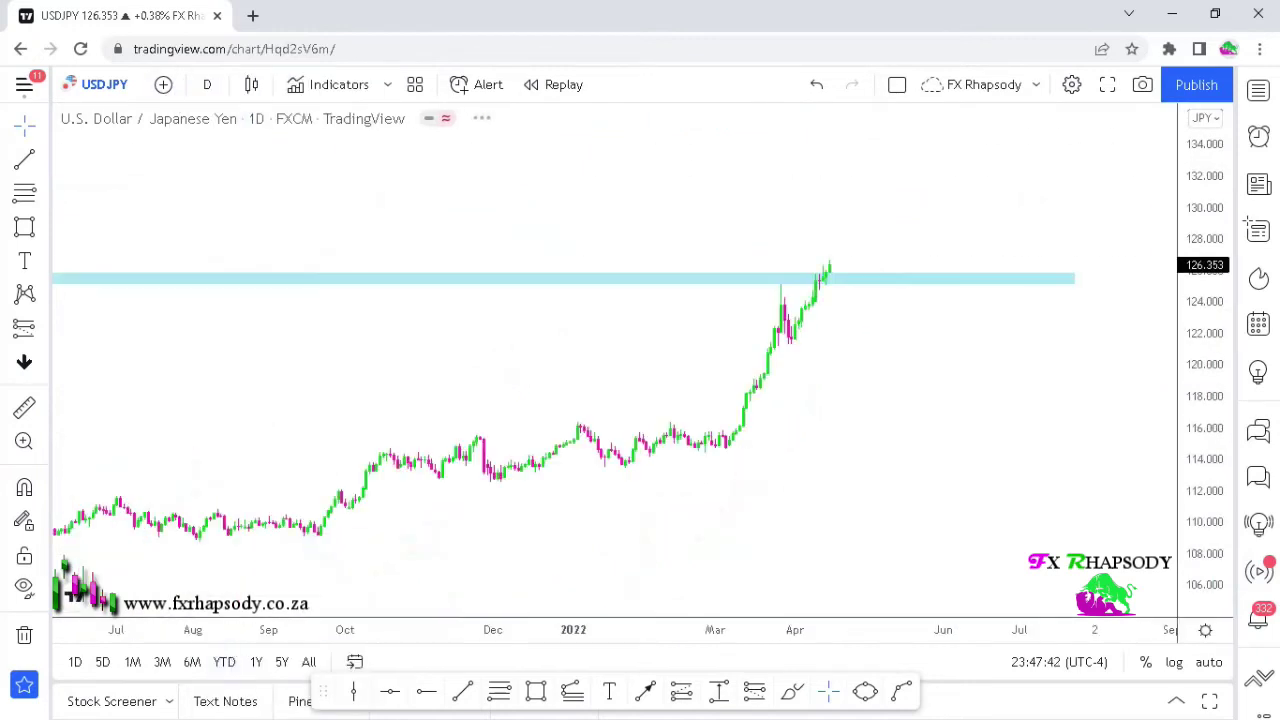
left_click_drag(1204, 448, 1185, 290)
left_click_drag(903, 345, 729, 408)
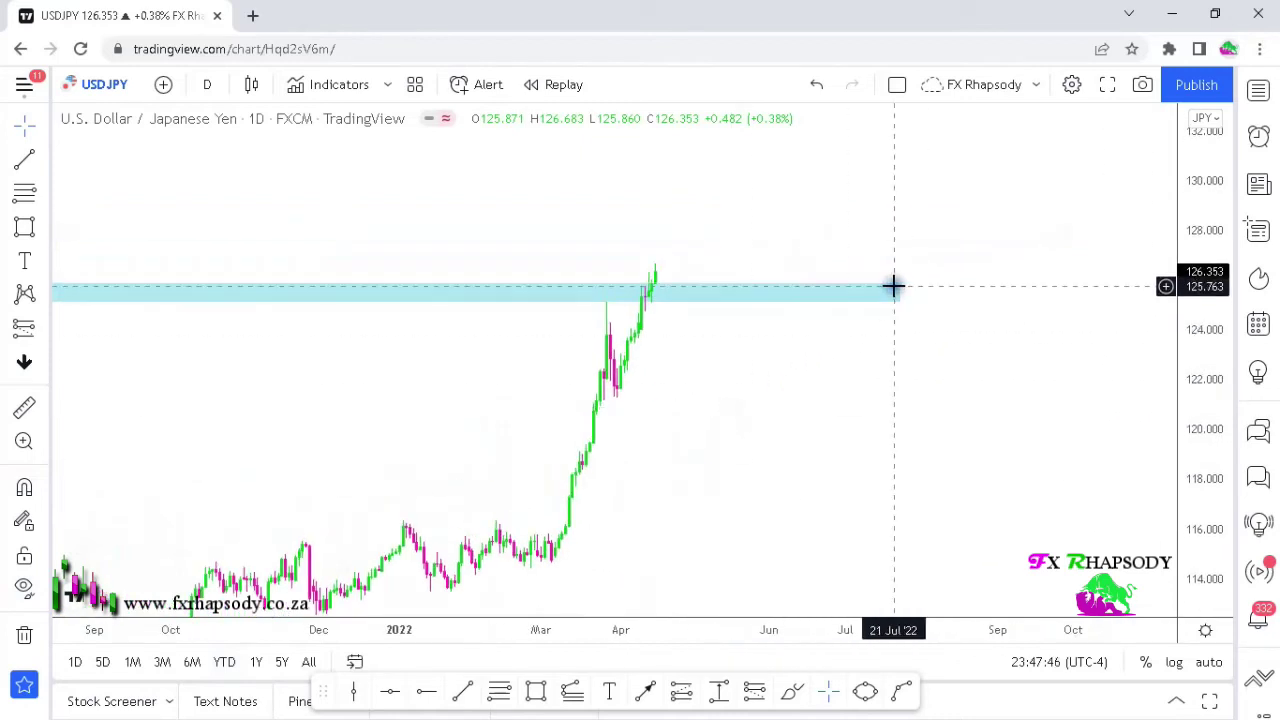
scroll(694, 437, "up", 2)
left_click_drag(700, 440, 806, 486)
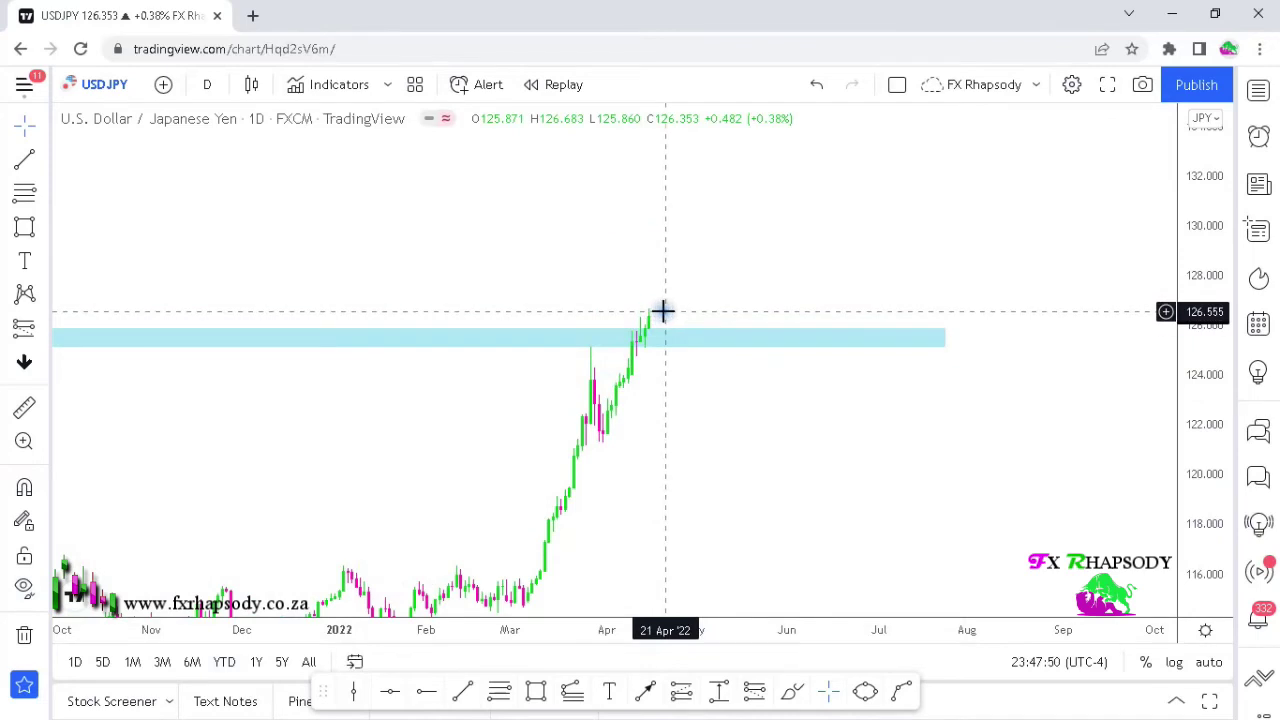
Step: Draw a horizontal trend line under the late-March swing low at about 121.3, from 25 Mar 2022 to 26 Jul 2022
left_click_drag(712, 467, 612, 413)
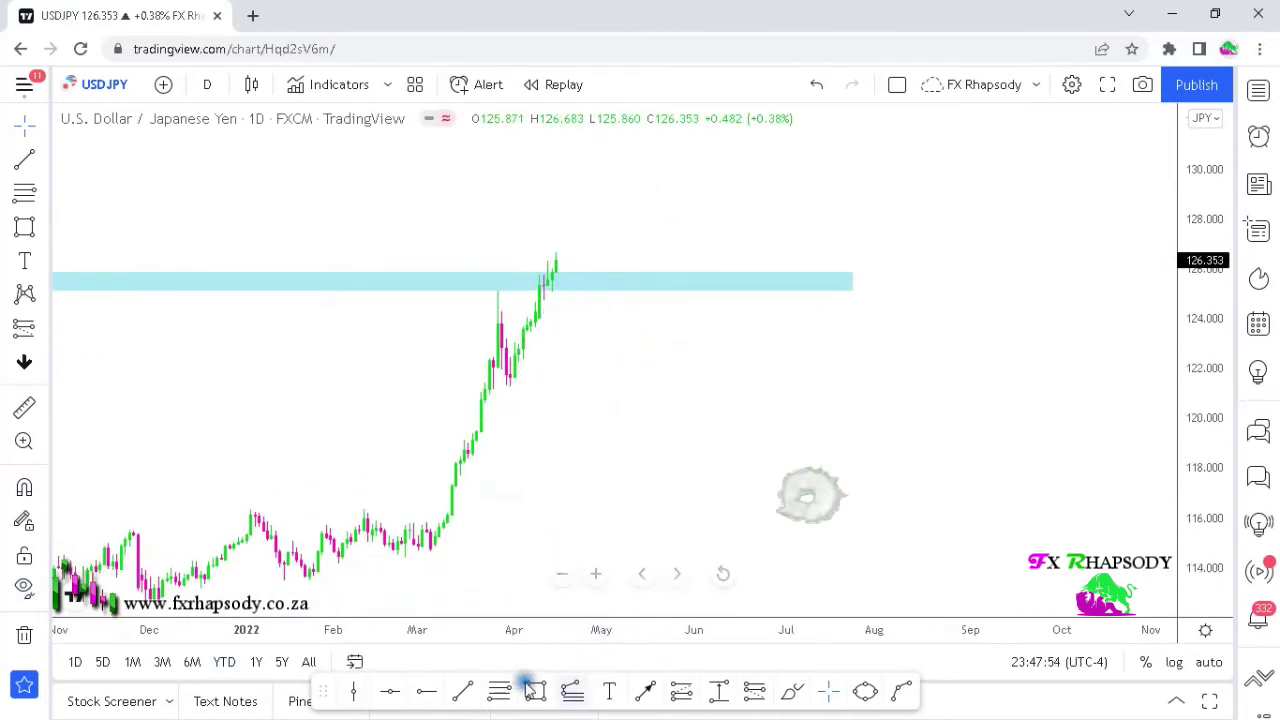
left_click(493, 388)
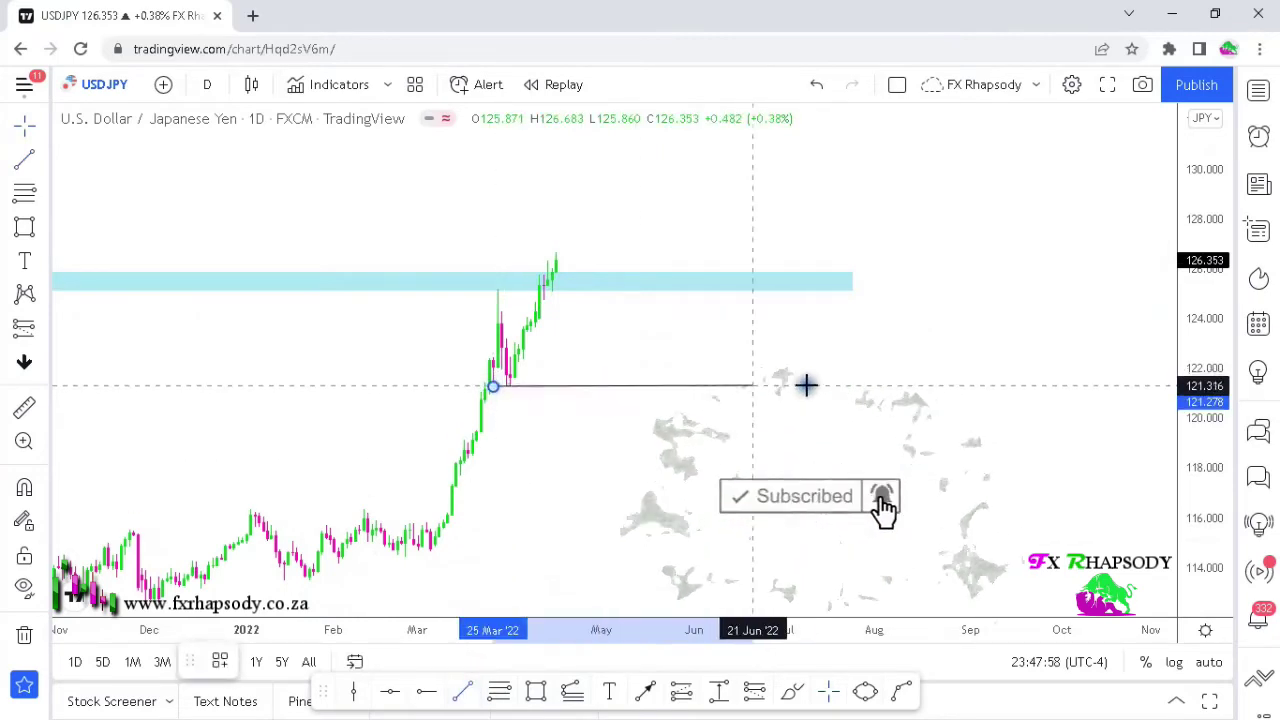
left_click(856, 386)
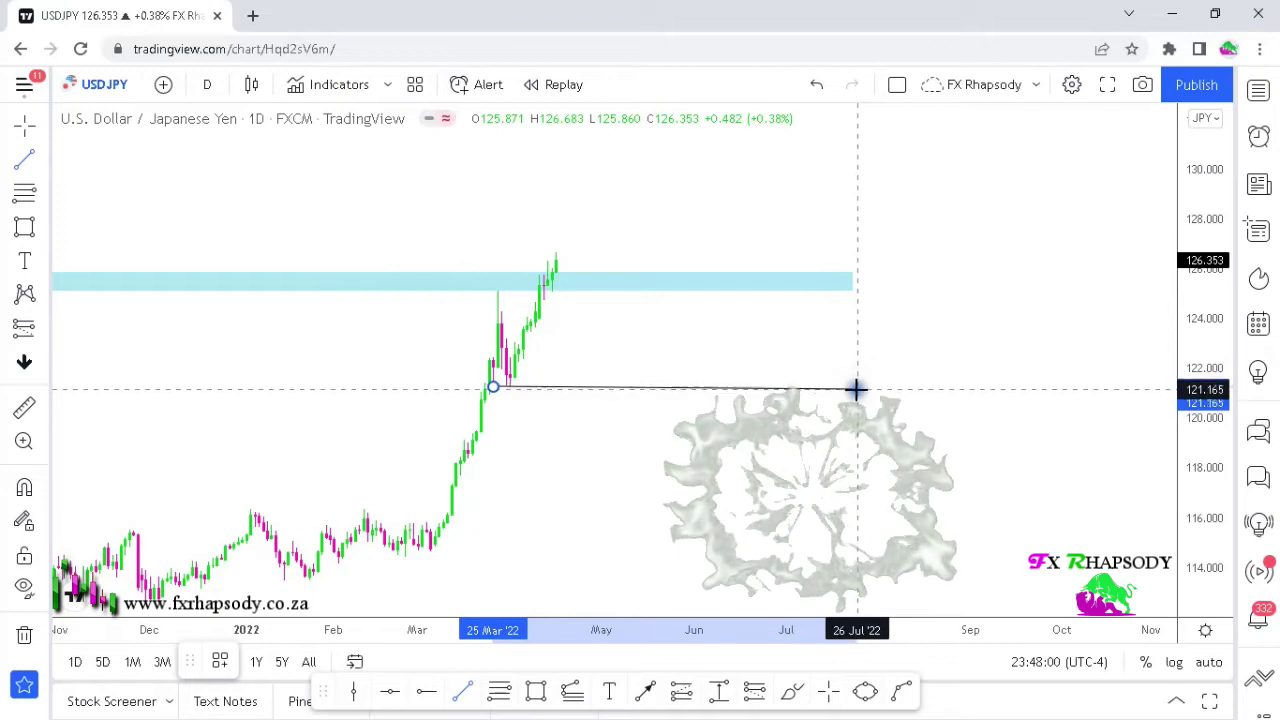
left_click(898, 363)
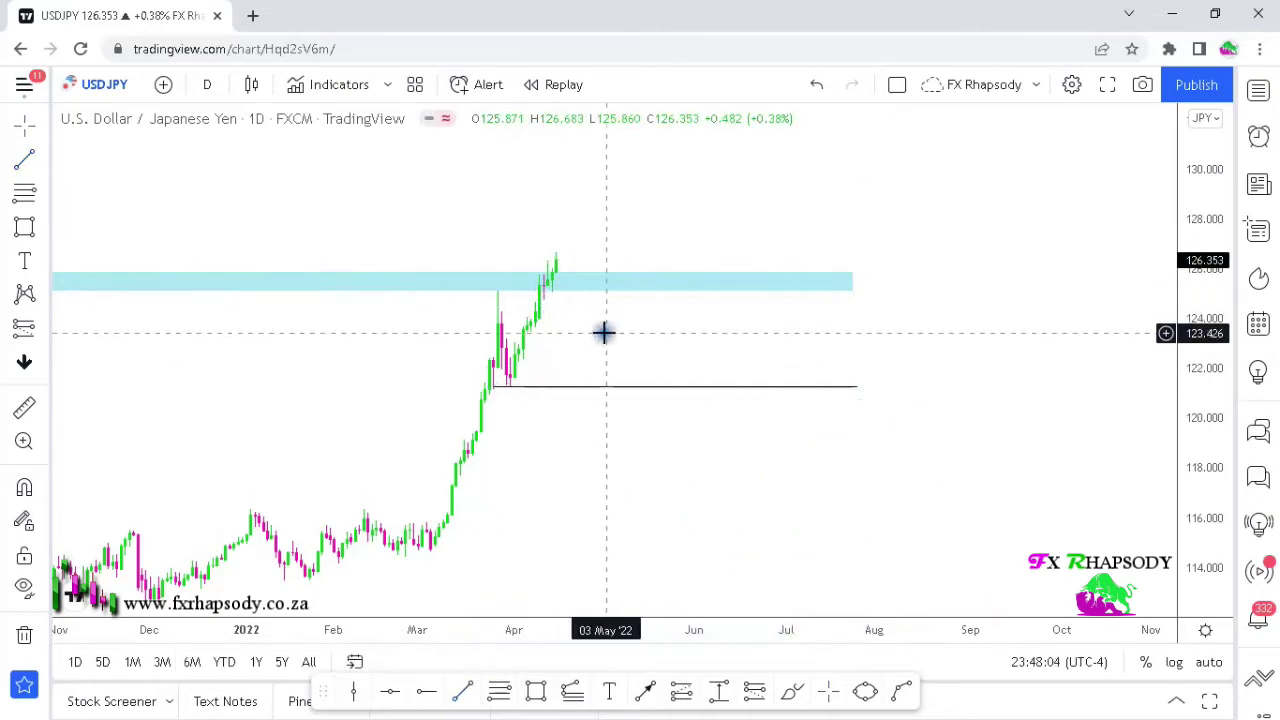
Step: Draw a short arrow from the latest candle down into the zone at about 125.2 and a long arrow up to about 130.3
left_click(652, 692)
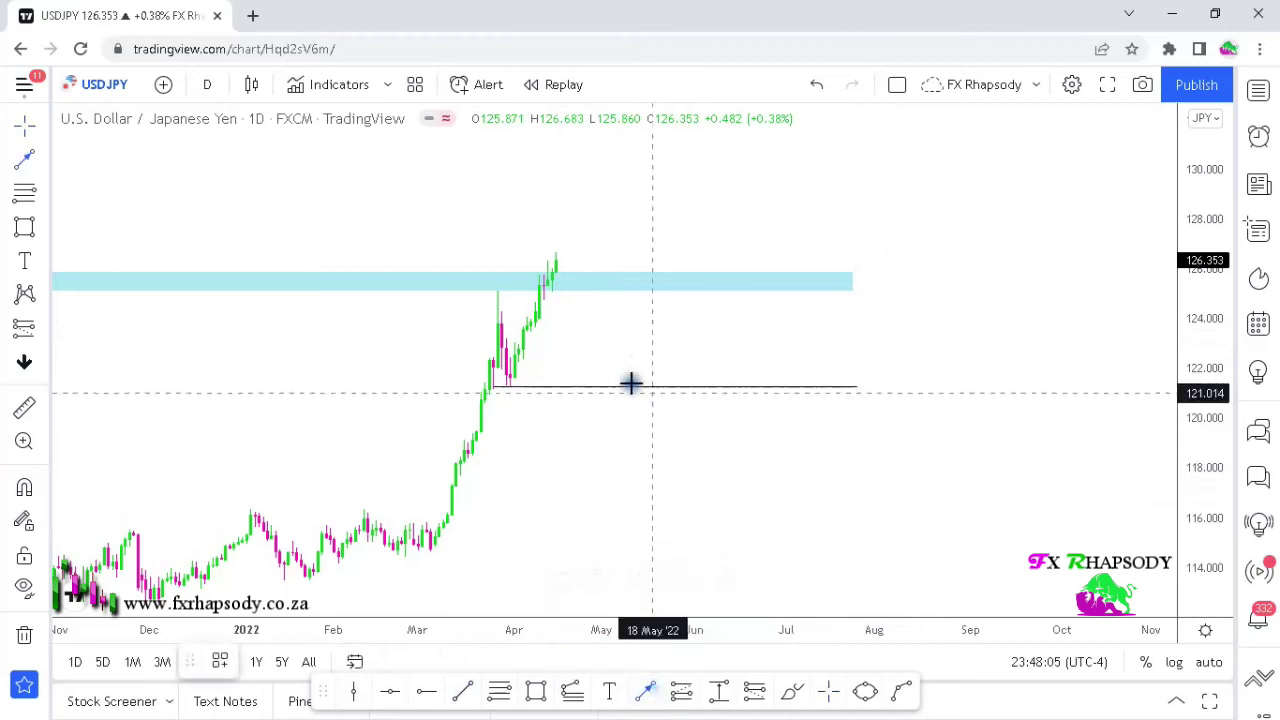
left_click(585, 288)
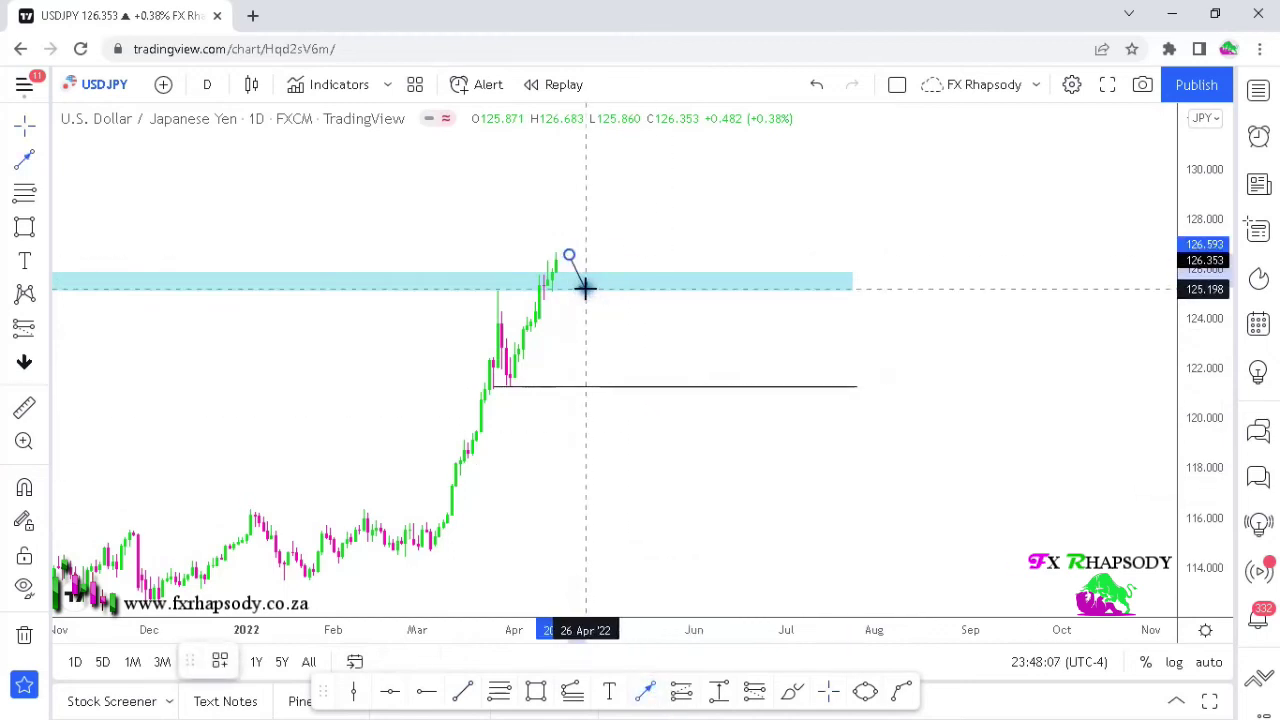
left_click(646, 692)
left_click(592, 280)
left_click(655, 163)
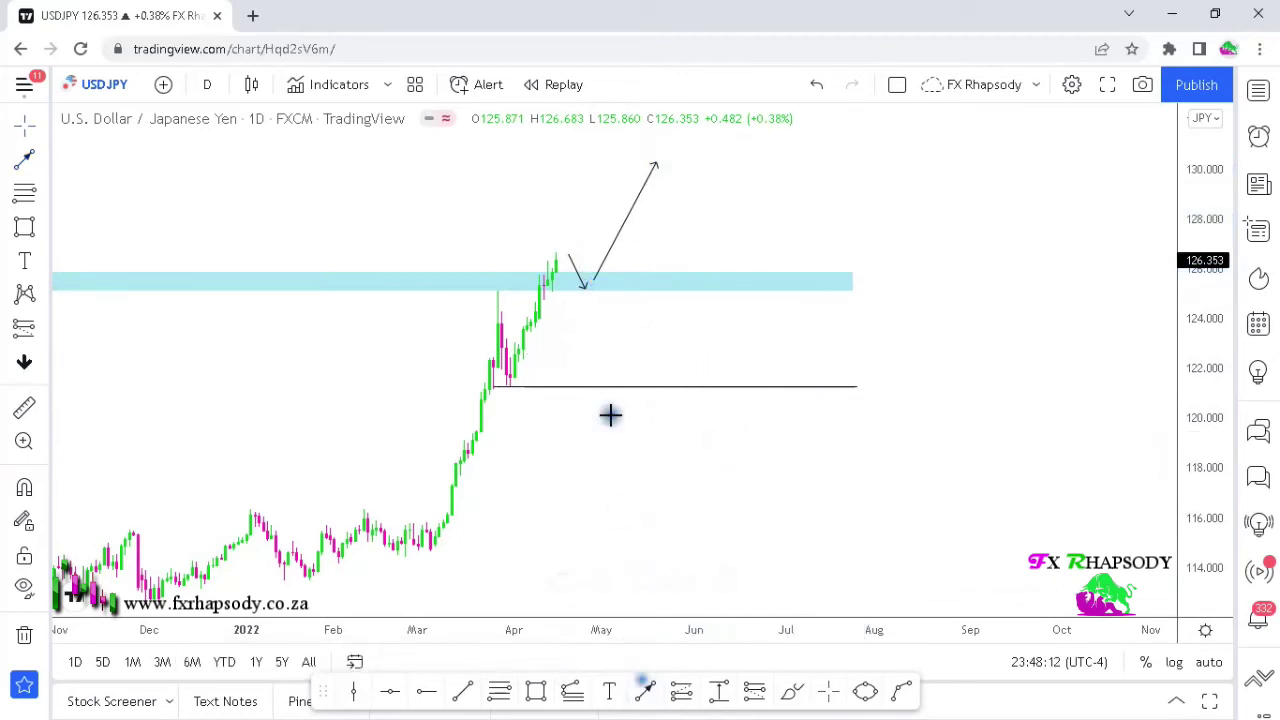
Step: Draw three arrows for the bearish scenario: from the zone down to about 120.2, back up to the trend line, and down to about 117
left_click_drag(582, 303, 592, 352)
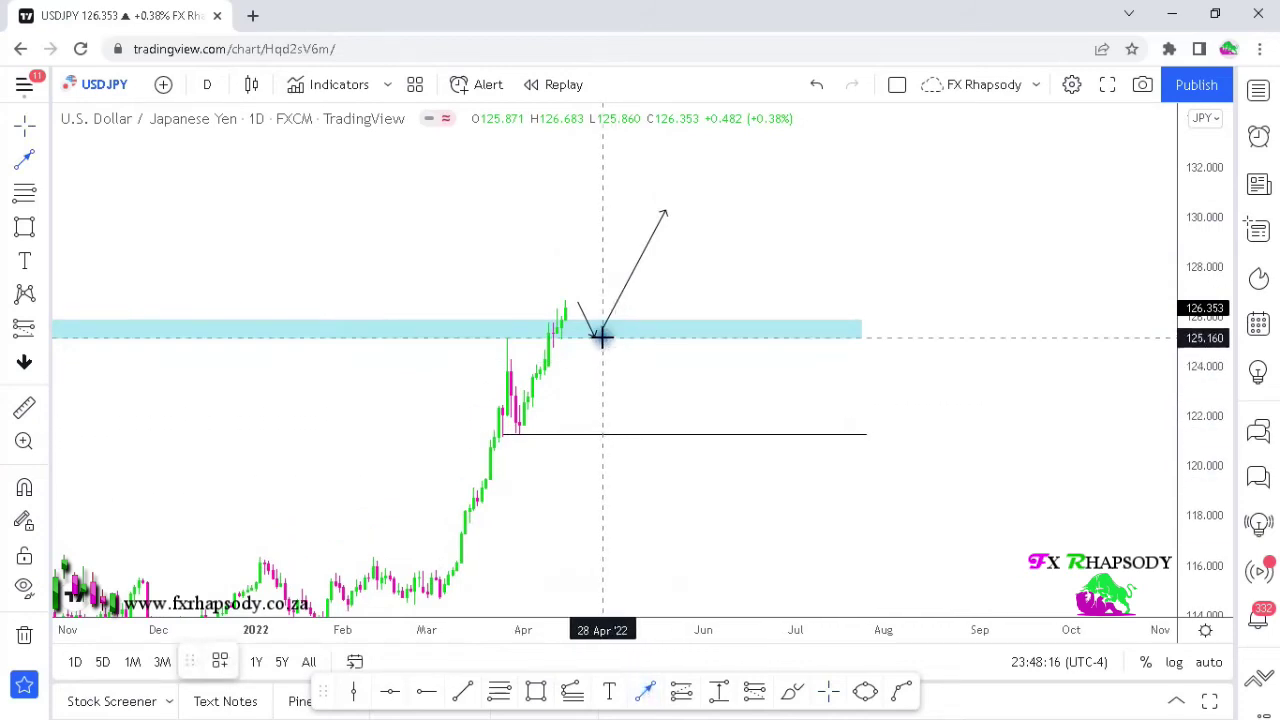
left_click(597, 343)
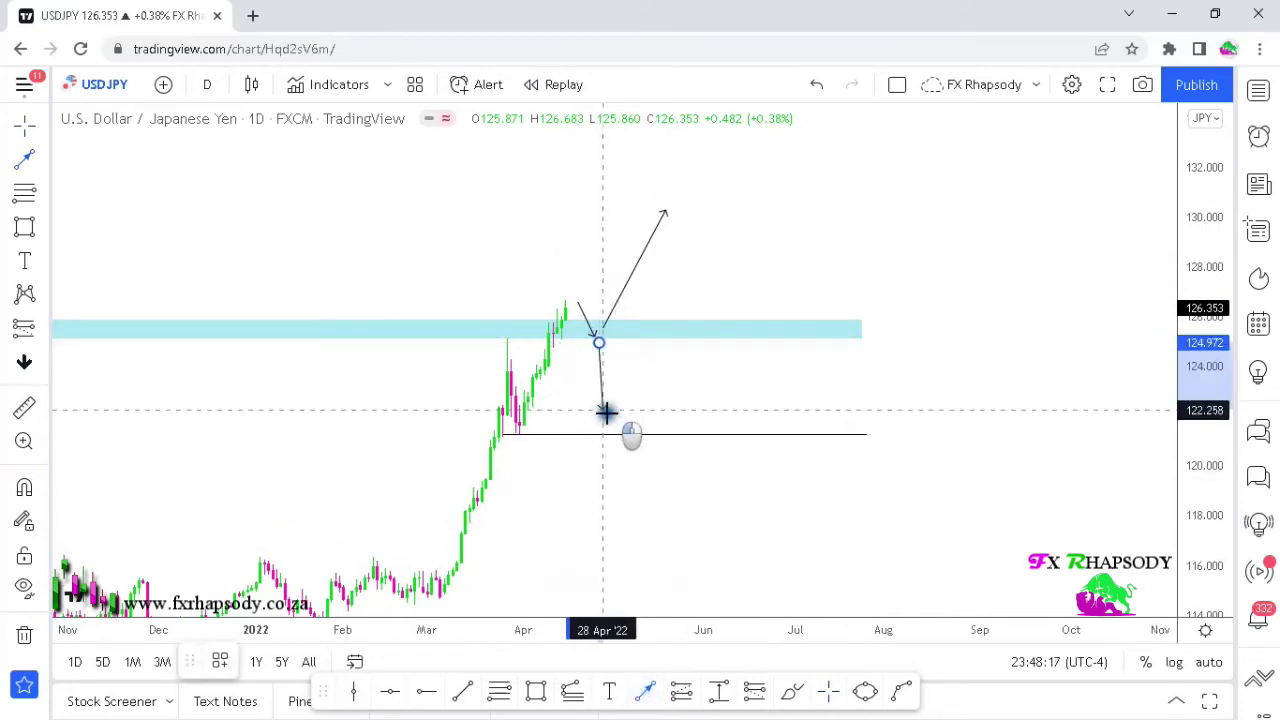
left_click(637, 461)
left_click(647, 689)
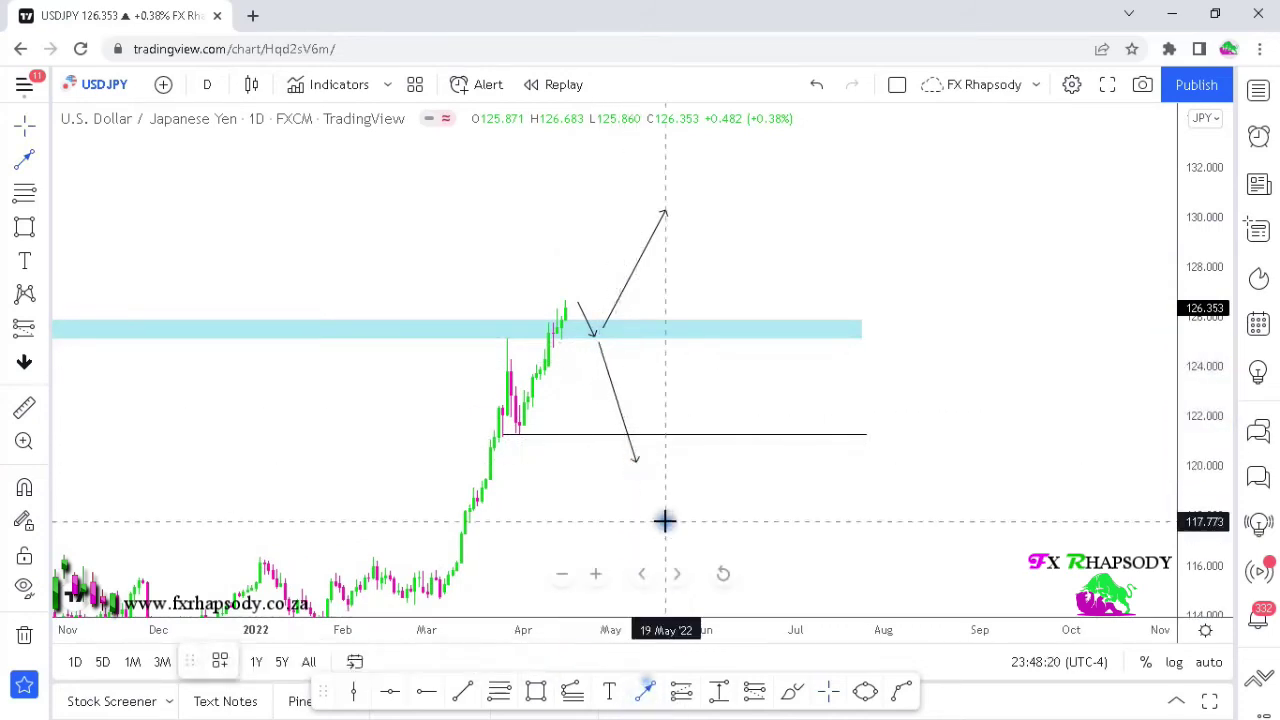
left_click(665, 443)
left_click(646, 692)
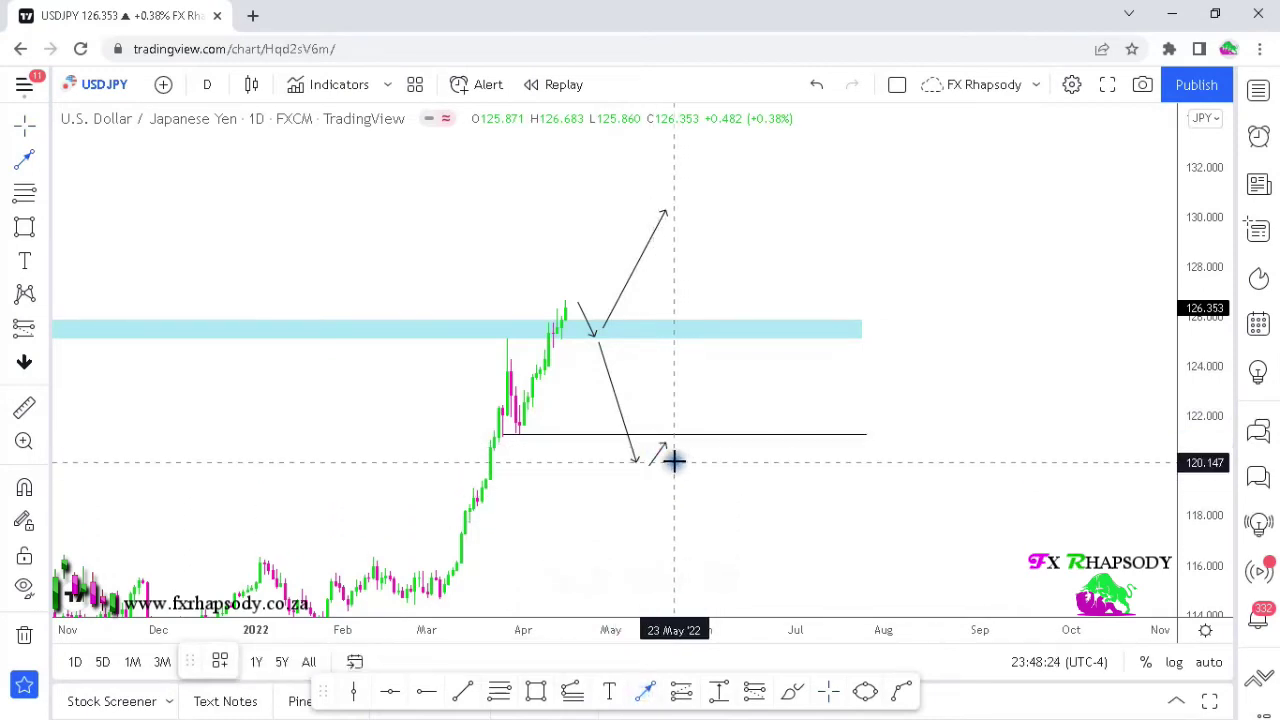
left_click(676, 441)
left_click(714, 540)
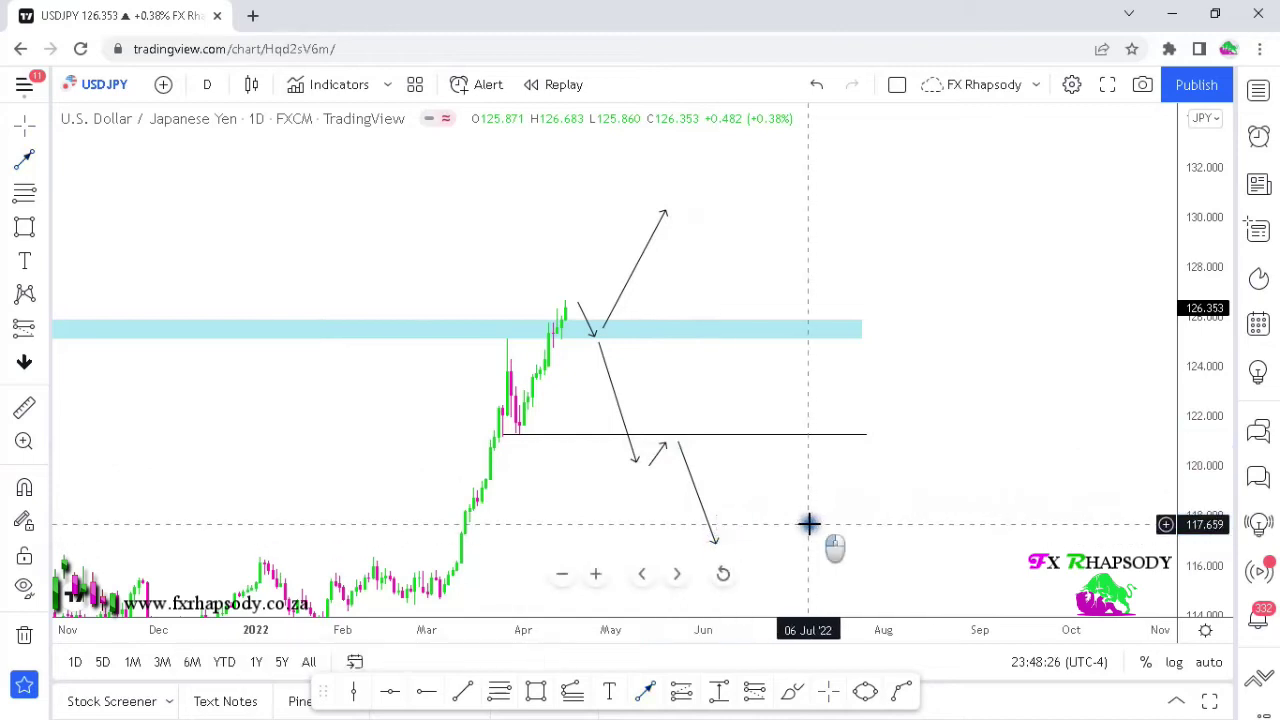
Step: Delete the arrows, the horizontal trend line and the rectangle zone from the daily chart
left_click_drag(809, 499, 801, 494)
left_click(653, 429)
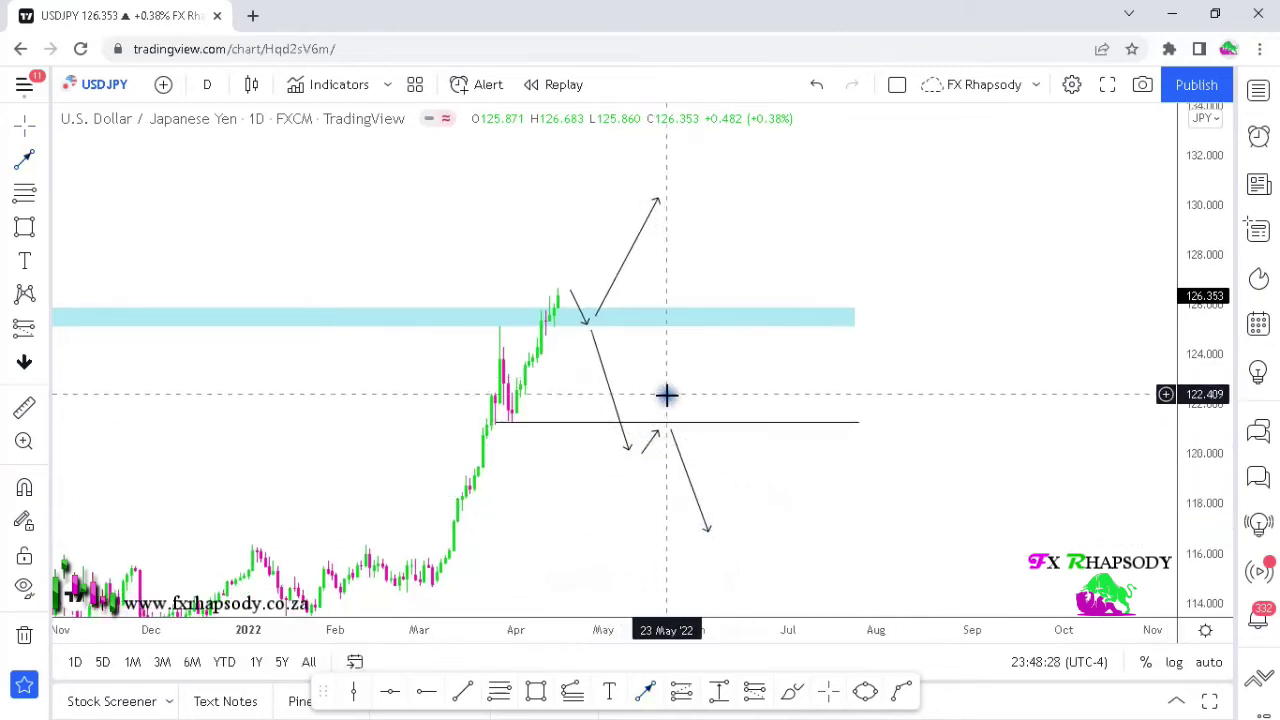
left_click(659, 432)
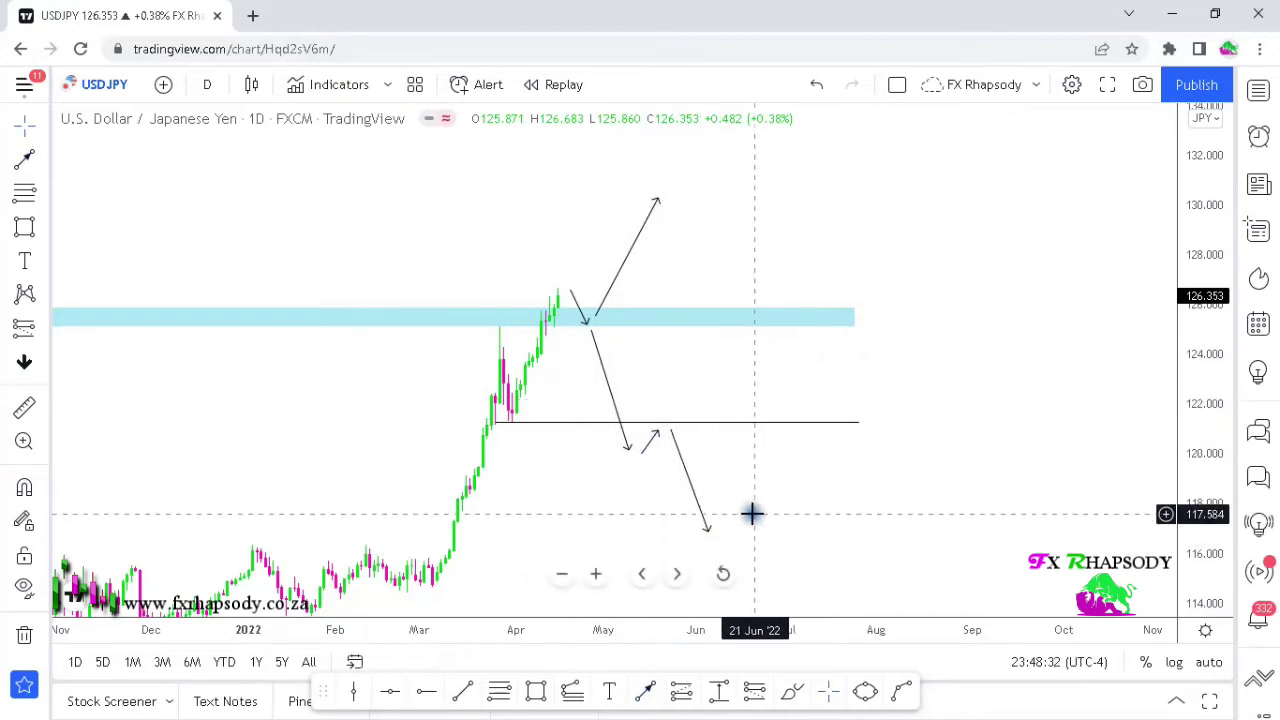
left_click(628, 440)
key("Delete")
left_click(636, 423)
key("Delete")
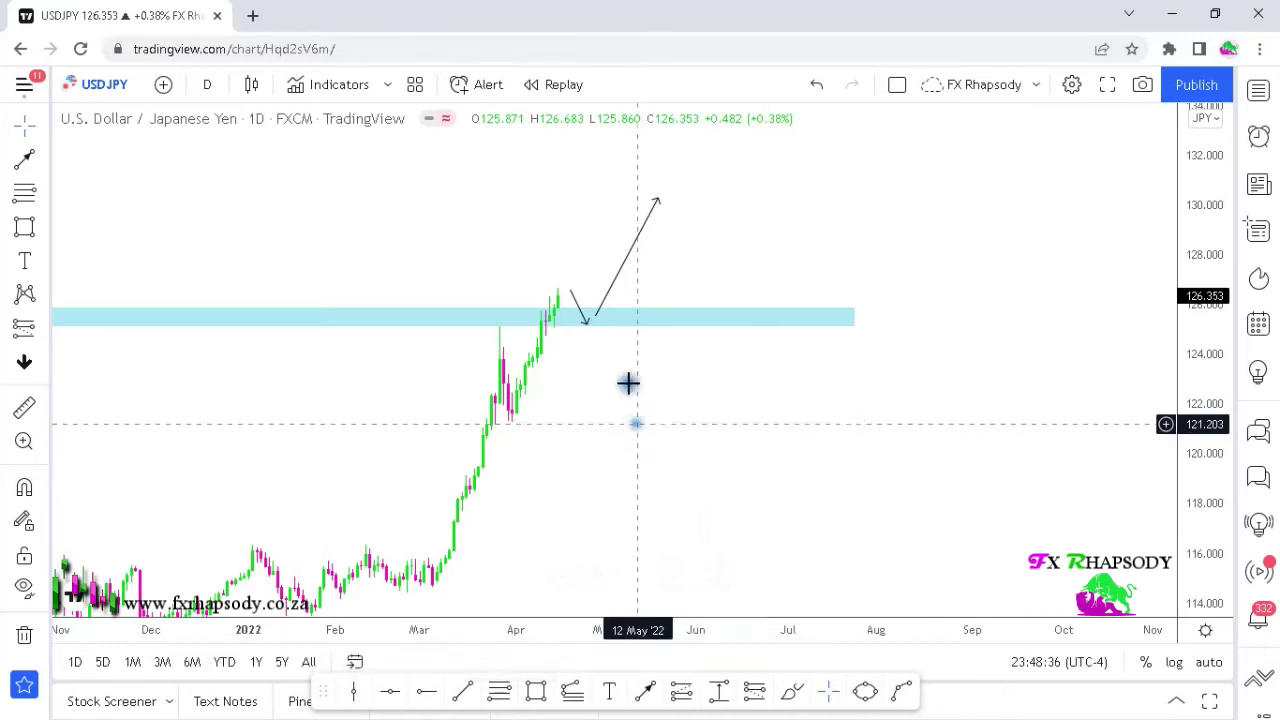
key("ctrl+z")
key("ctrl+z")
key("ctrl+z")
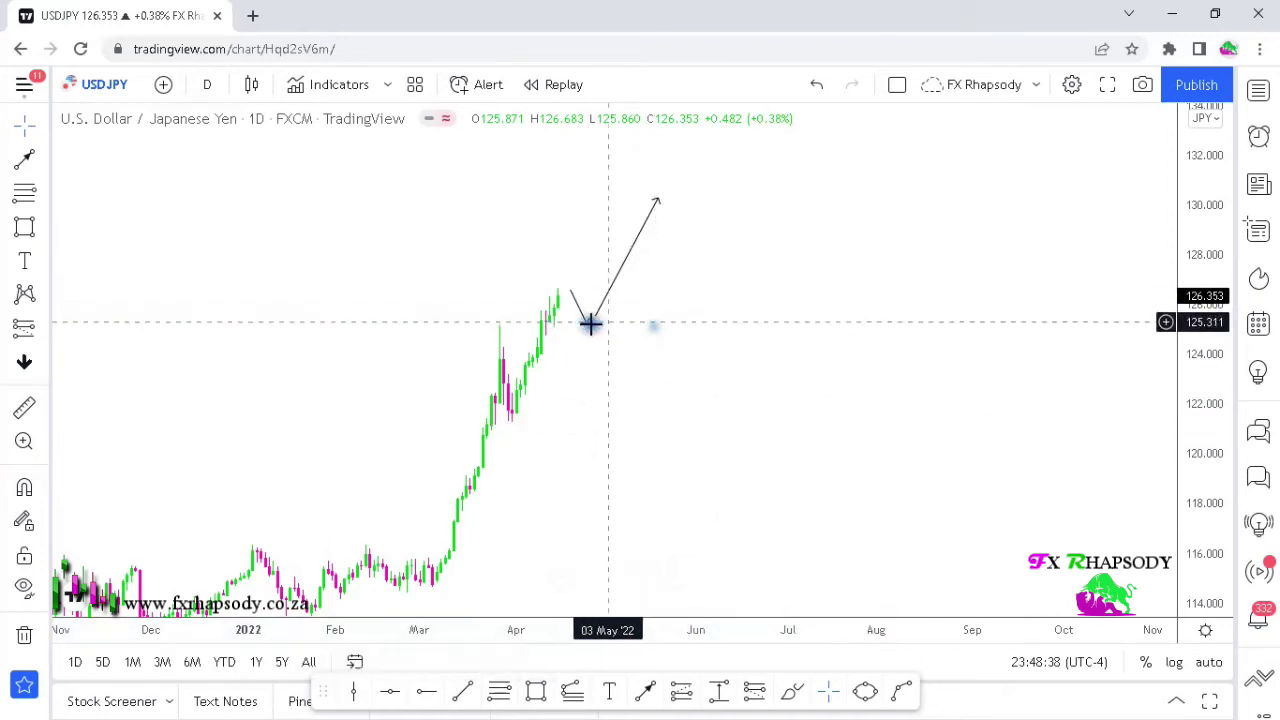
Step: Switch USDJPY to the 4-hour timeframe and enlarge the candles from mid-March to mid-April 2022
left_click(205, 85)
left_click(228, 575)
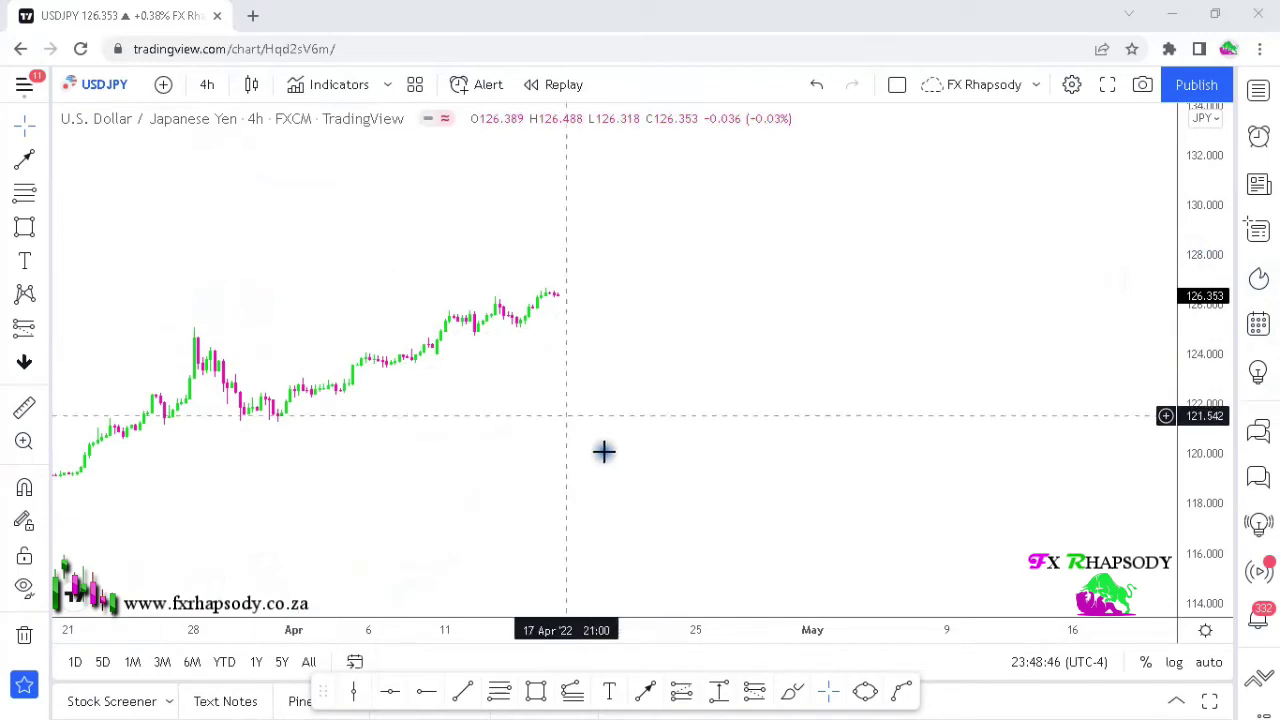
left_click_drag(730, 457, 829, 461)
left_click_drag(1221, 463, 1189, 363)
scroll(460, 435, "up", 4)
left_click_drag(540, 441, 1012, 441)
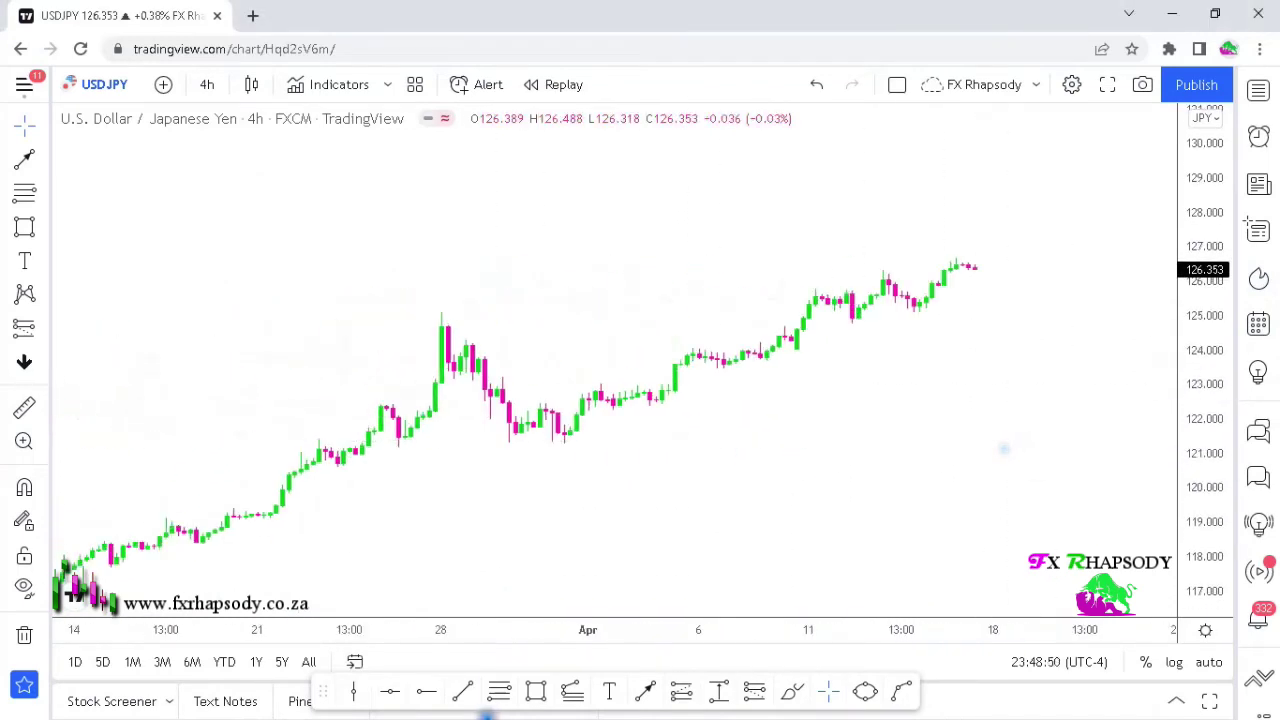
Step: Draw a thin rectangle zone at the 28 March high, about 124.7 to 125.1, from 24 Mar to 15 Apr 2022
left_click(536, 694)
left_click_drag(374, 326, 968, 312)
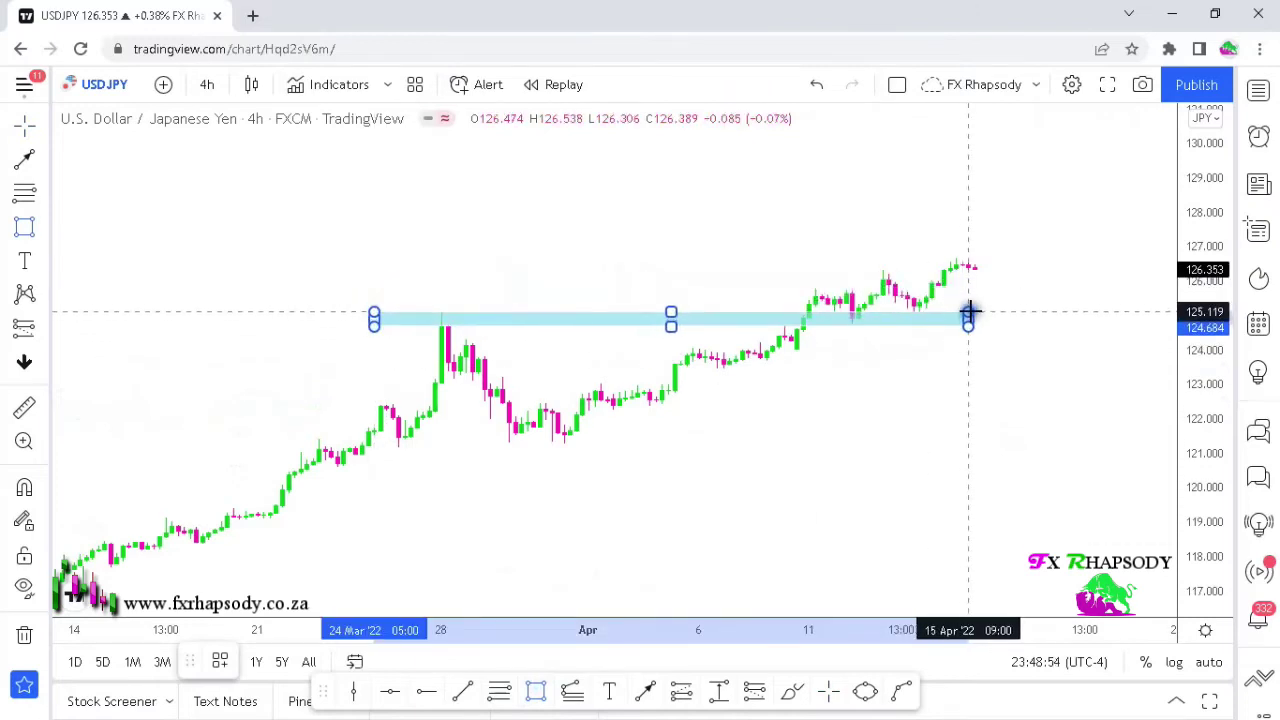
left_click_drag(971, 431, 771, 508)
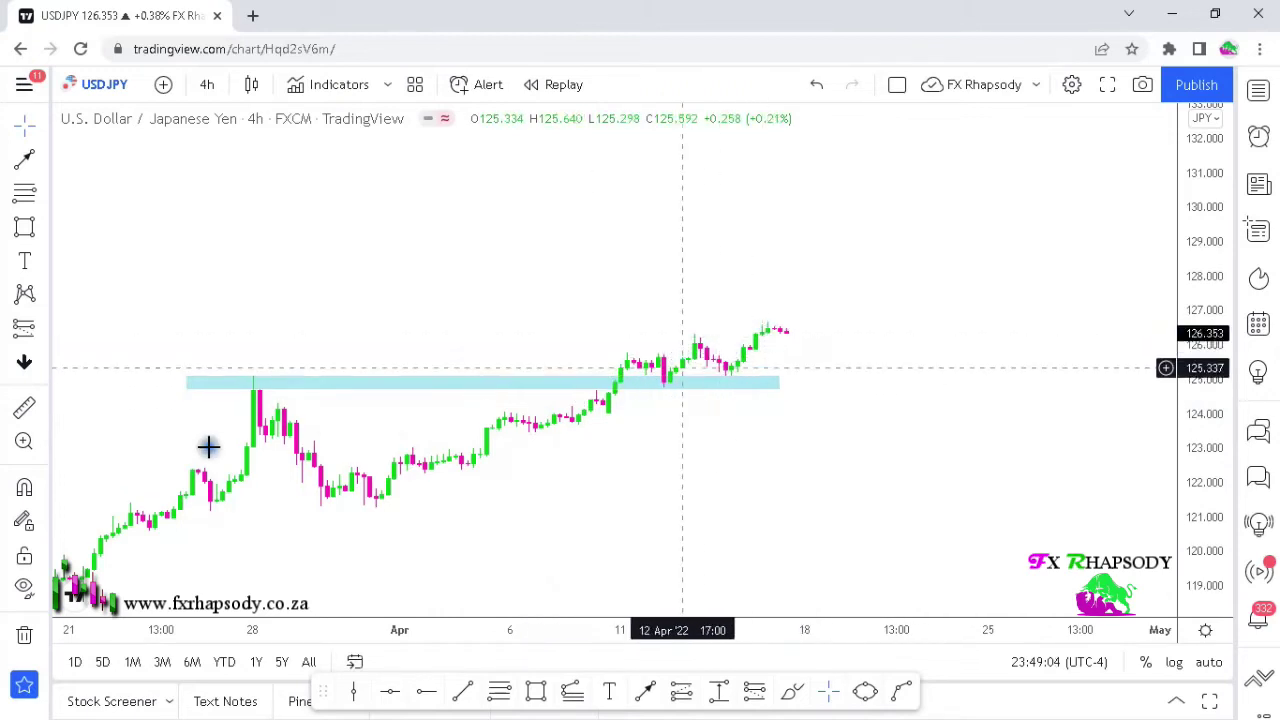
left_click_drag(600, 523, 717, 467)
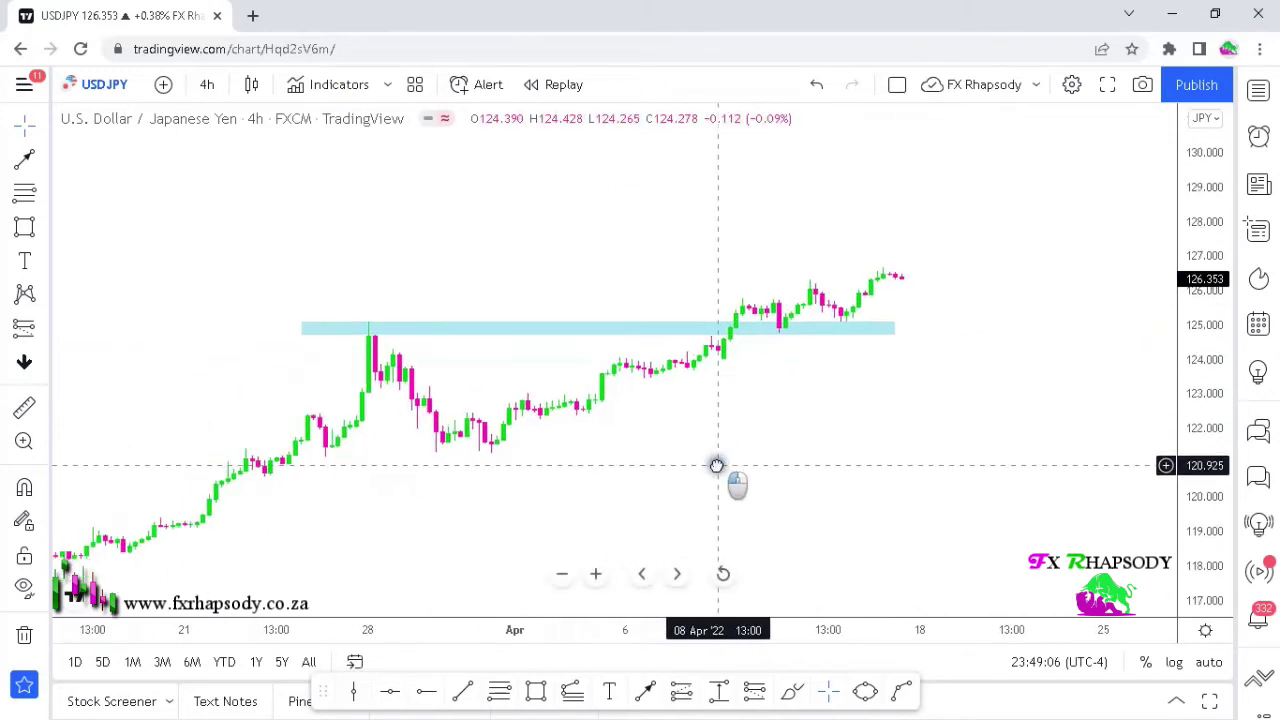
Step: Draw a rising trend line along the swing highs, from about 121.8 on 22 Mar to about 127.4 on 20 Apr 2022
left_click(463, 693)
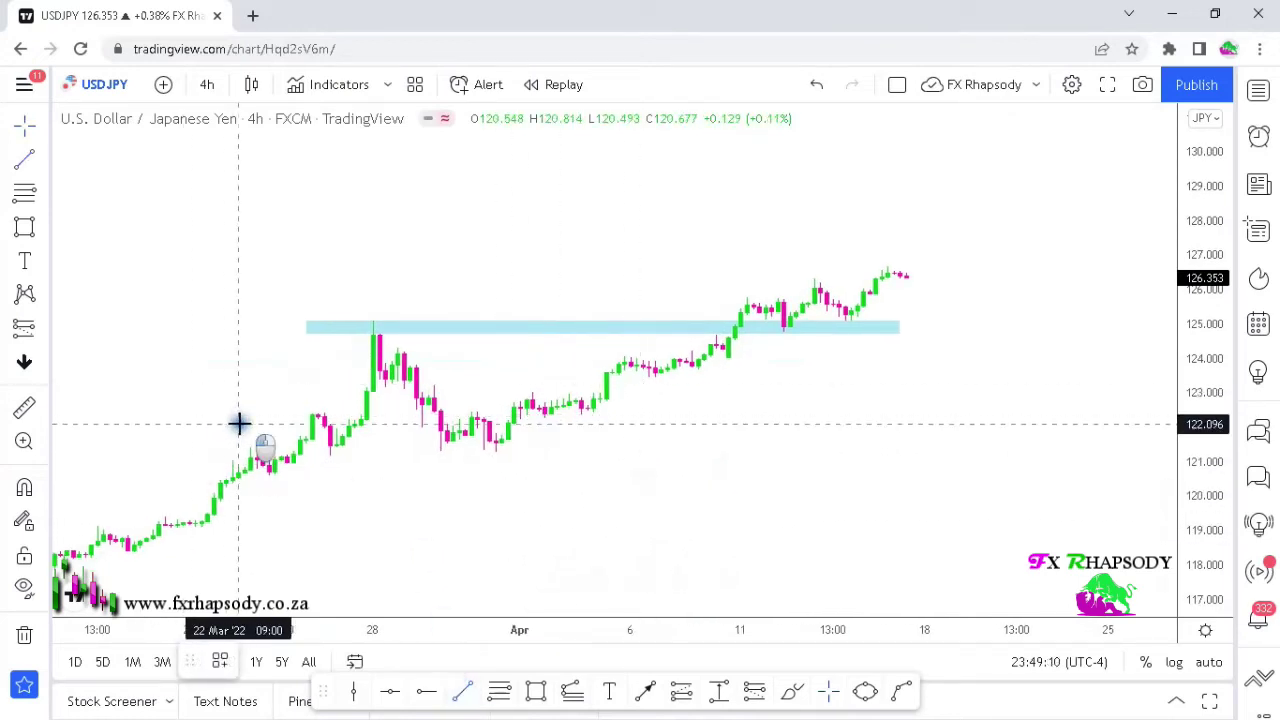
left_click(238, 423)
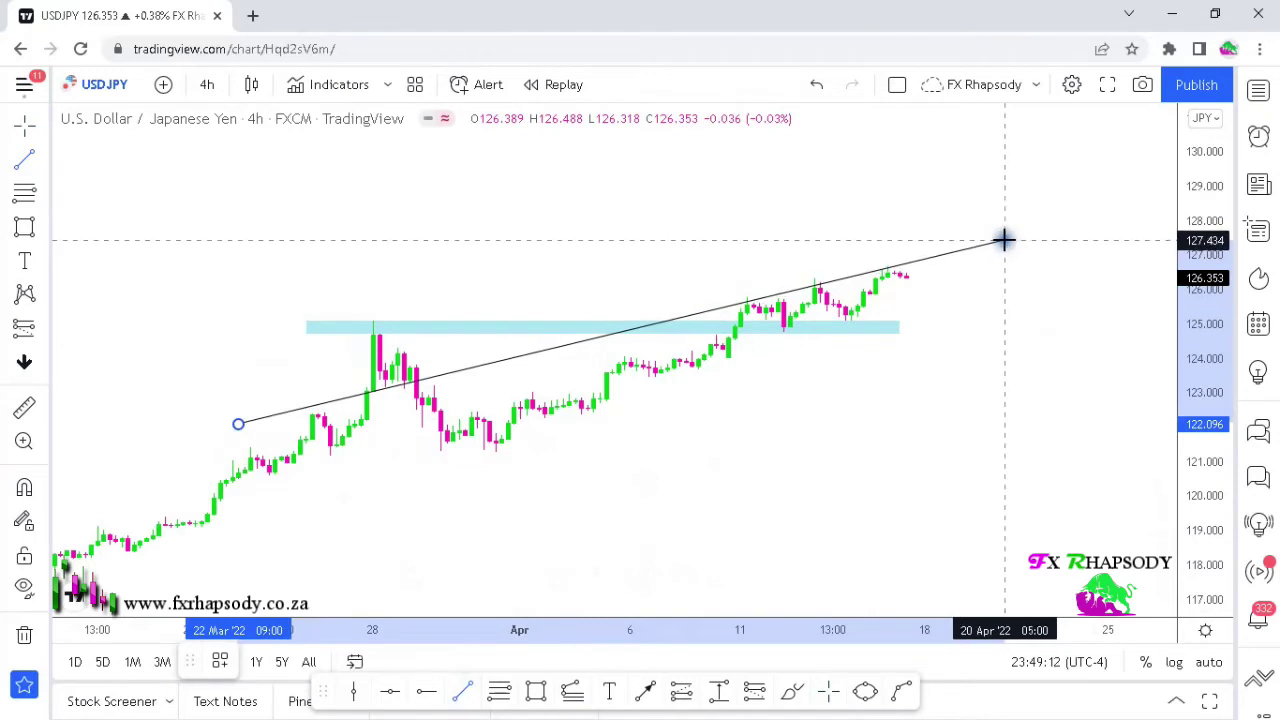
left_click(1004, 242)
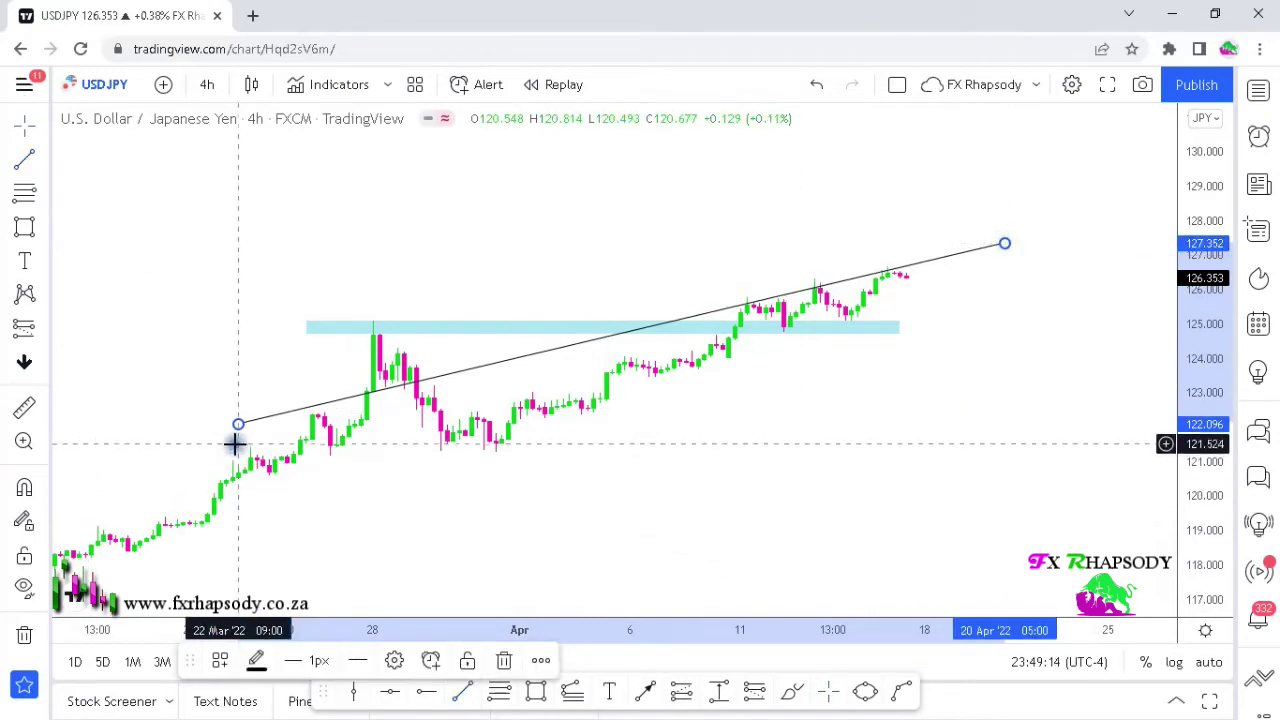
left_click_drag(240, 425, 232, 435)
left_click_drag(1005, 237, 1004, 240)
Step: Draw a rising trend line under the swing lows from about 120.1 on 28 Mar to 127.0 on 20 Apr, and extend the upper line to match
left_click(463, 691)
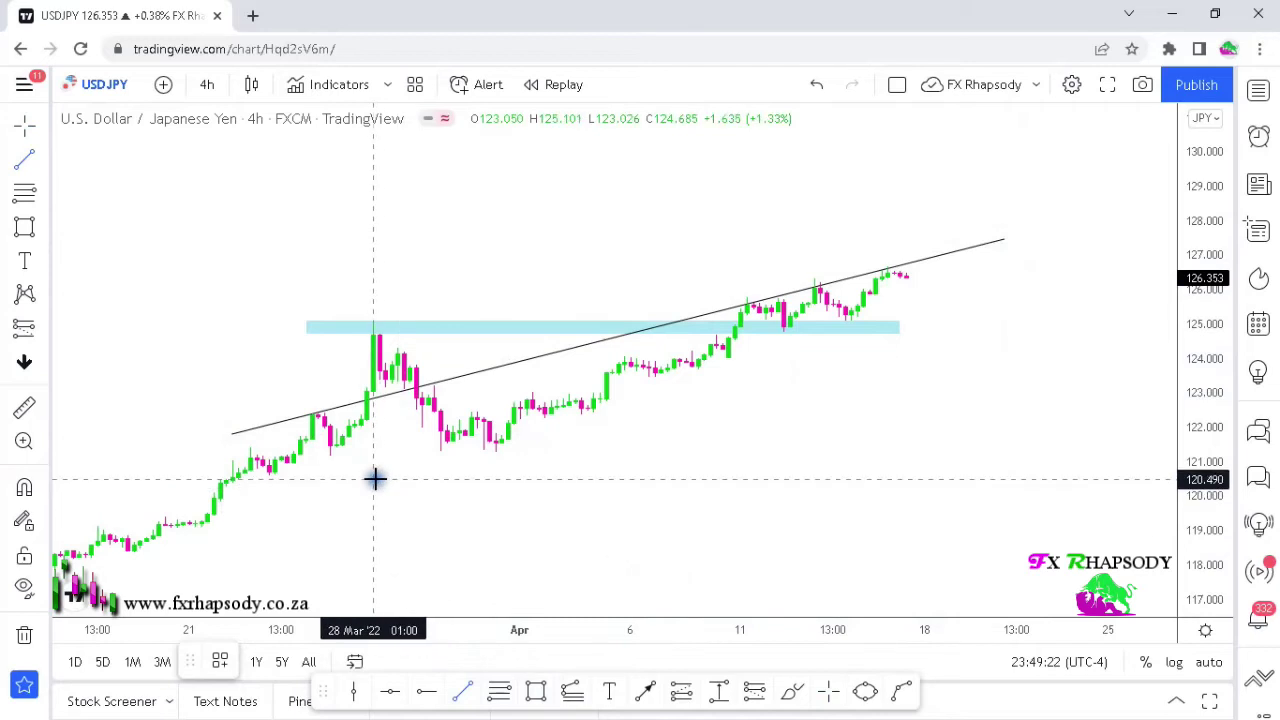
mouse_move(379, 487)
left_mouse_down()
mouse_move(771, 371)
mouse_move(1010, 260)
left_mouse_up()
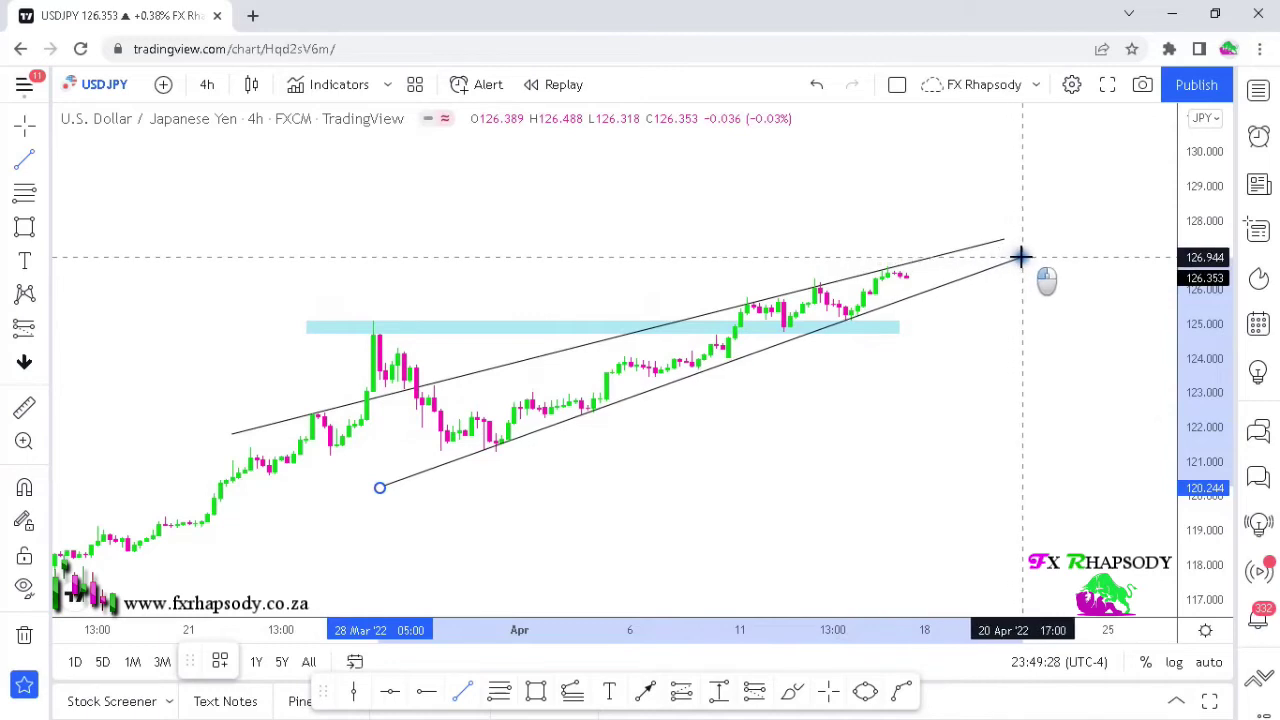
left_click_drag(1019, 254, 1021, 255)
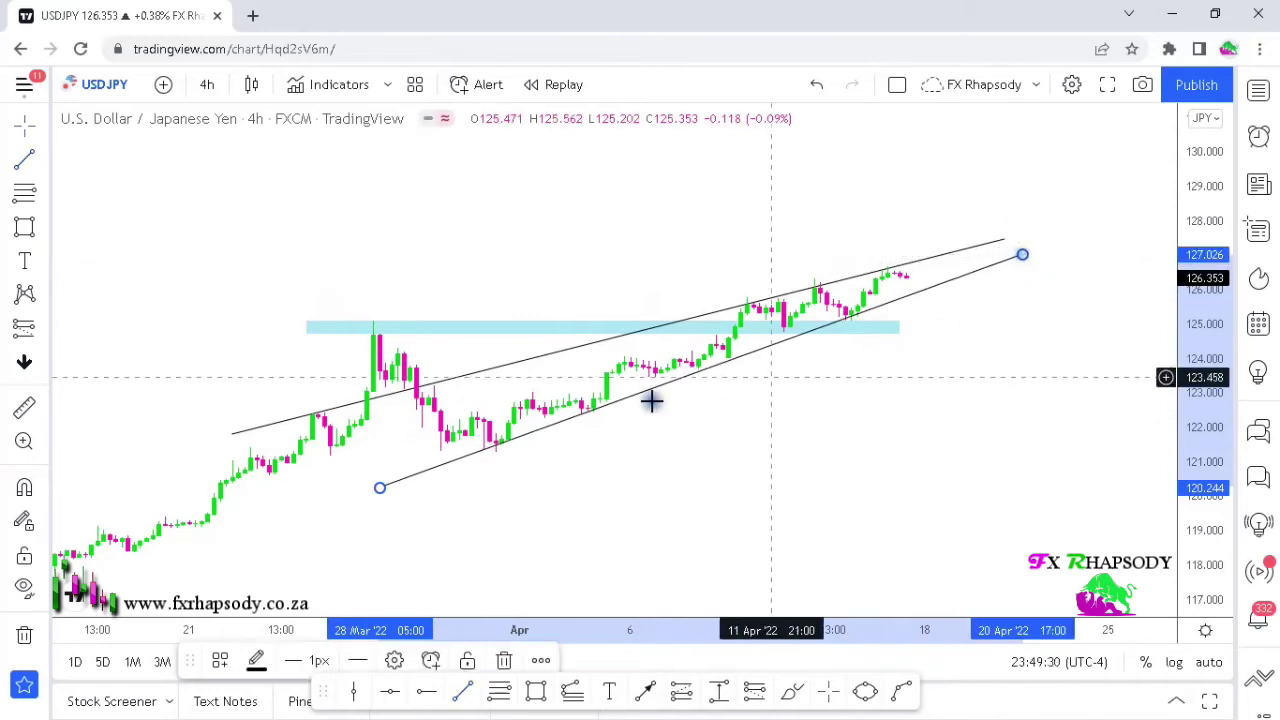
left_click_drag(380, 490, 378, 496)
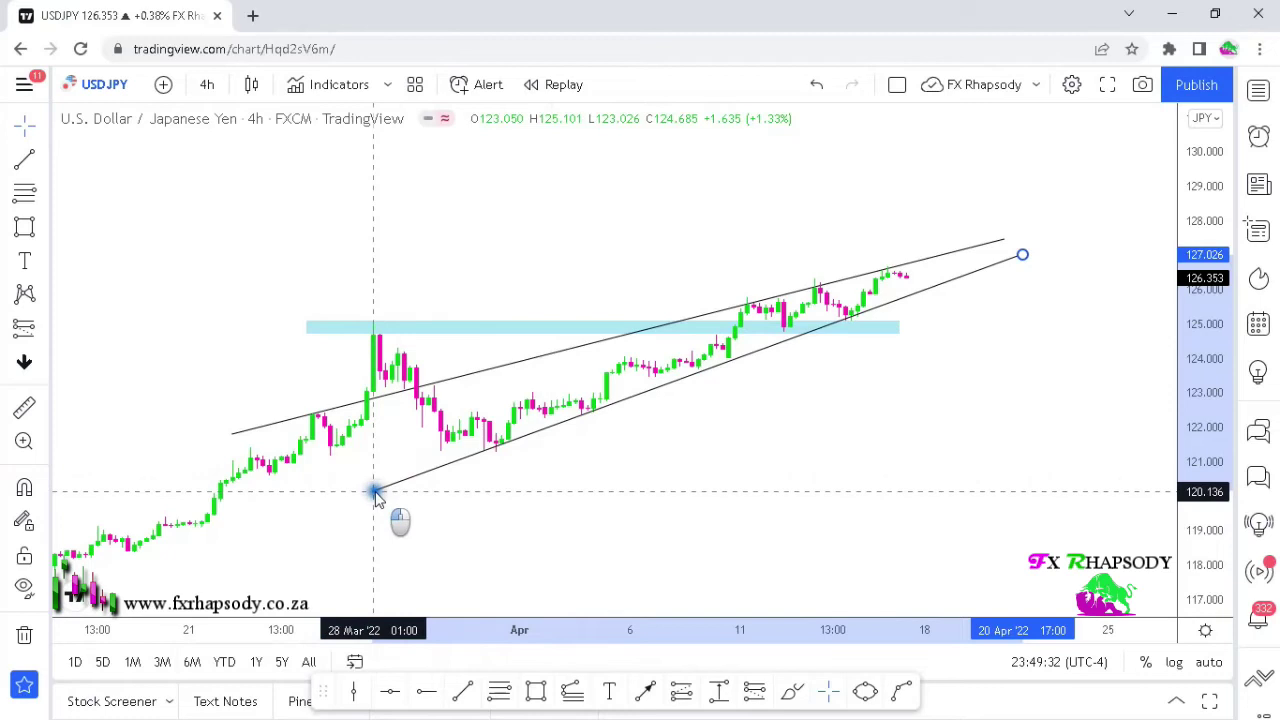
left_click_drag(1007, 238, 1022, 235)
left_click(1043, 389)
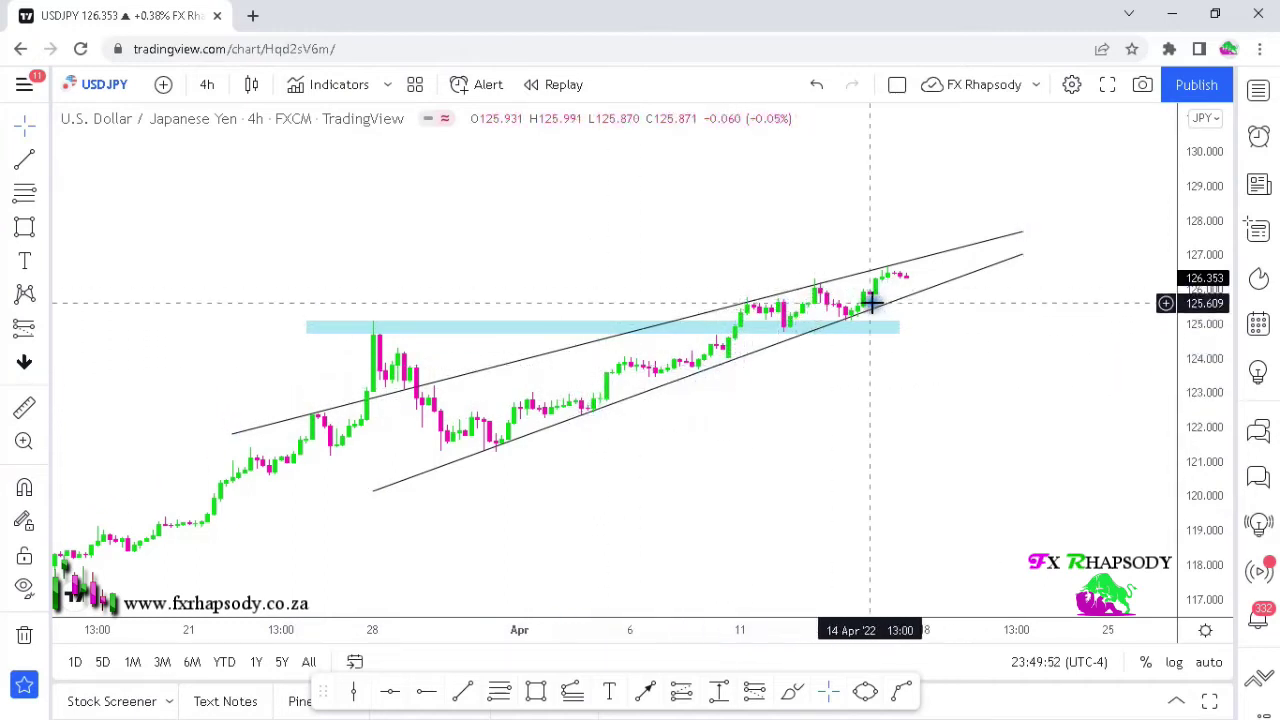
Step: Draw three arrows after the latest candle: down through the wedge to about 123.6, up to about 124.6, and down to about 120.5
left_click_drag(980, 357, 880, 394)
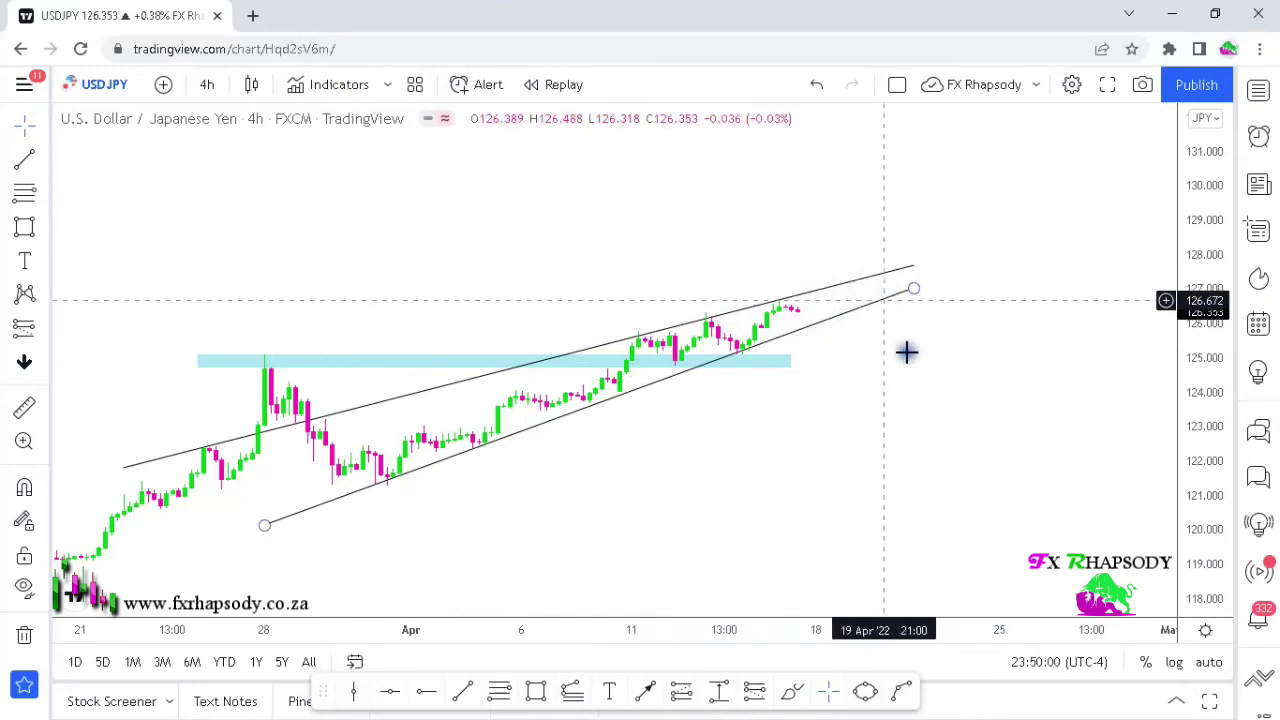
left_click_drag(820, 403, 923, 428)
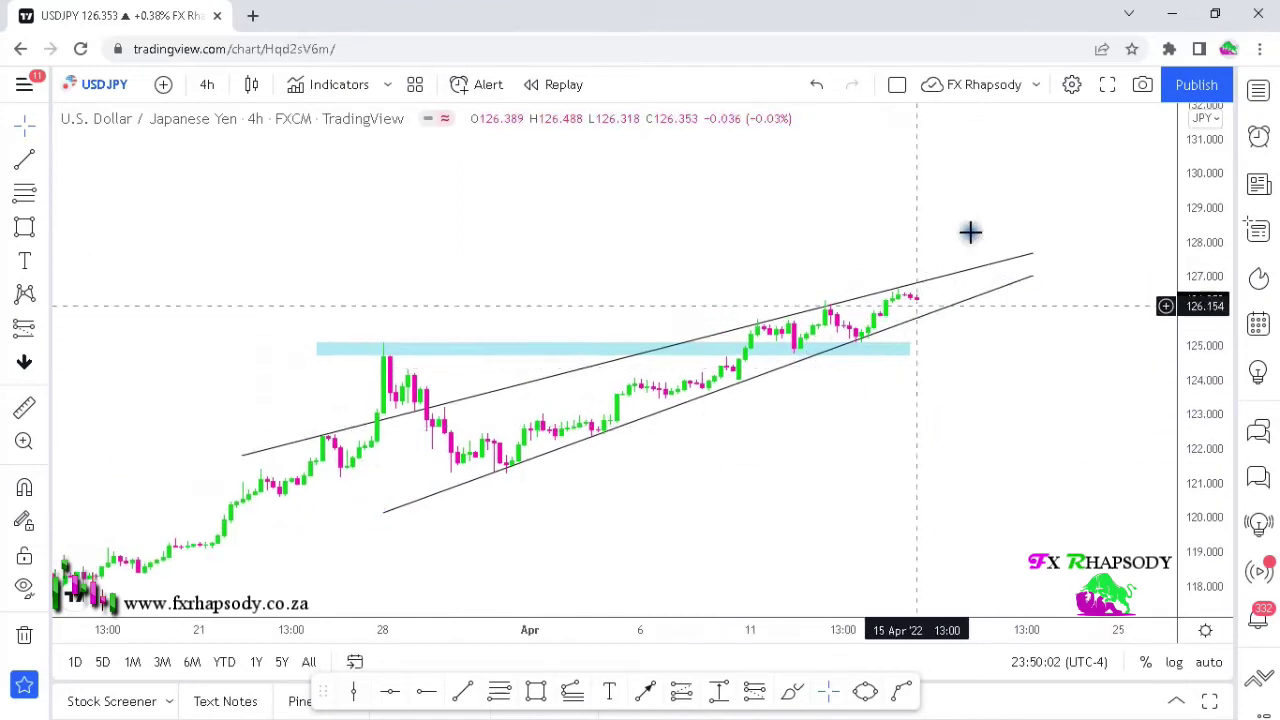
left_click(645, 692)
left_click_drag(733, 335, 757, 422)
left_click(648, 703)
left_click(770, 424)
left_click(807, 389)
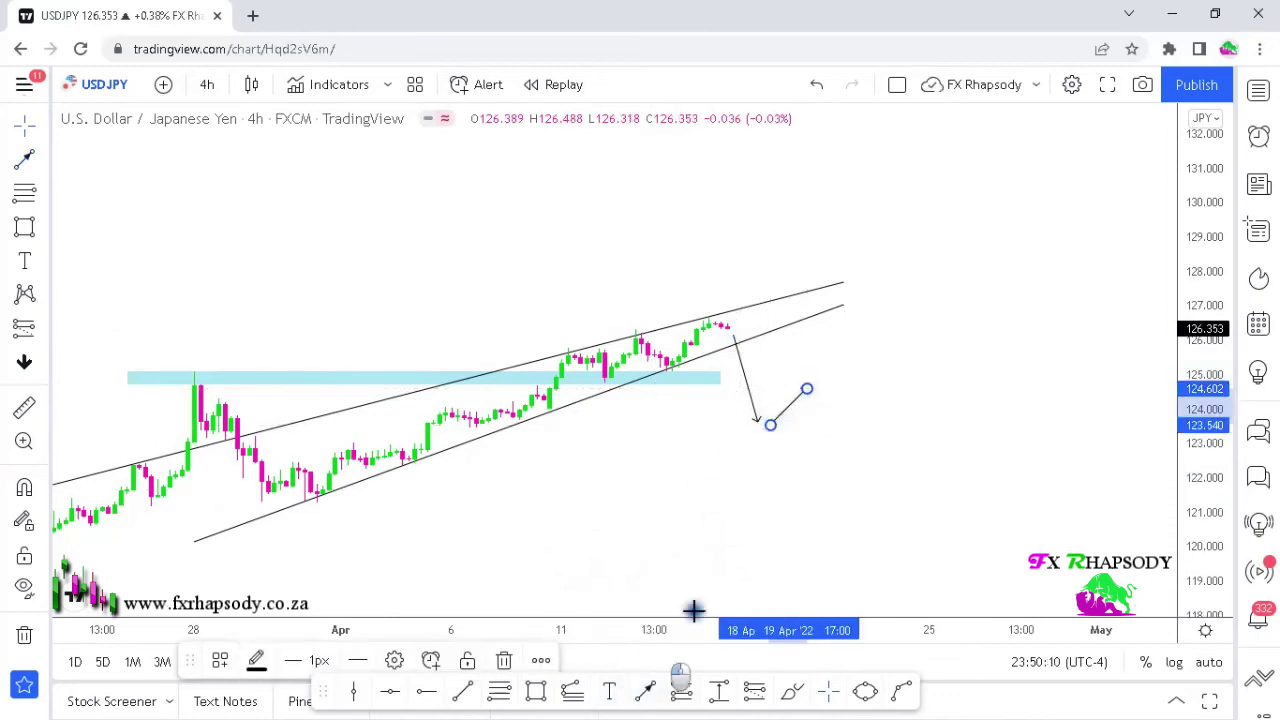
left_click_drag(694, 611, 690, 617)
left_click(808, 403)
left_click(852, 535)
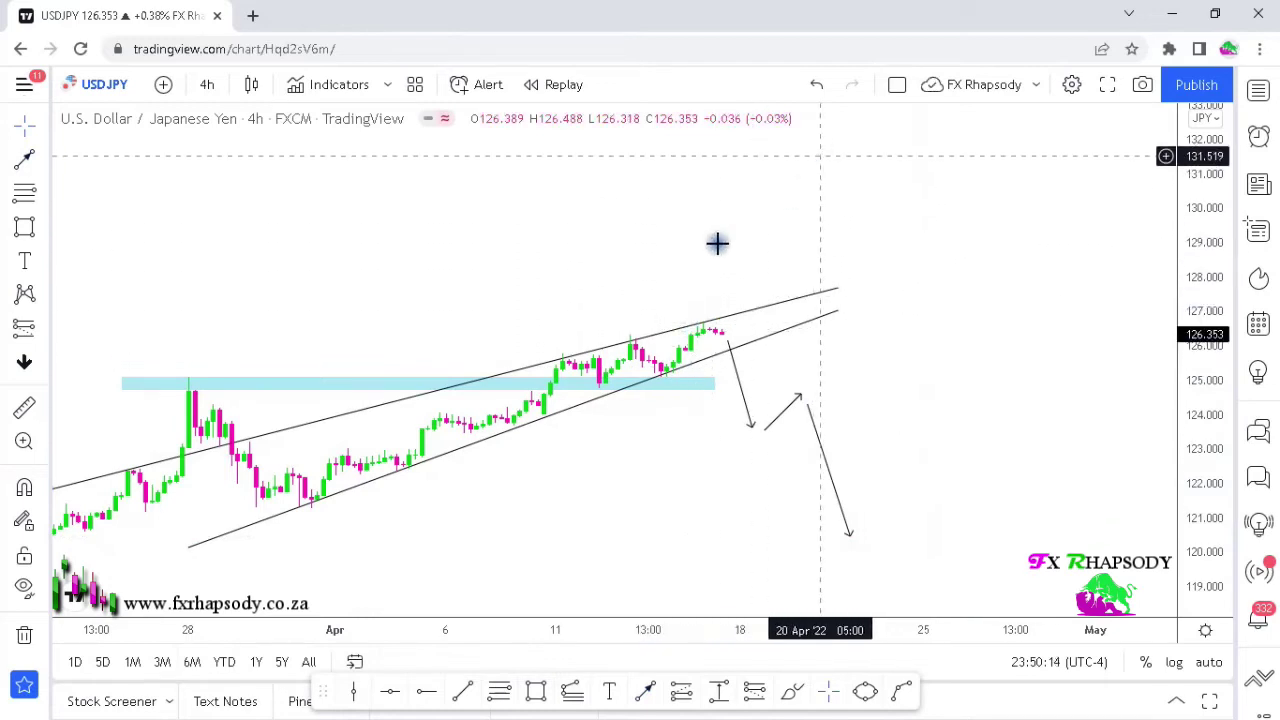
Step: Delete the three arrows and both rising trend lines from the 4-hour chart
left_click(540, 429)
key("Delete")
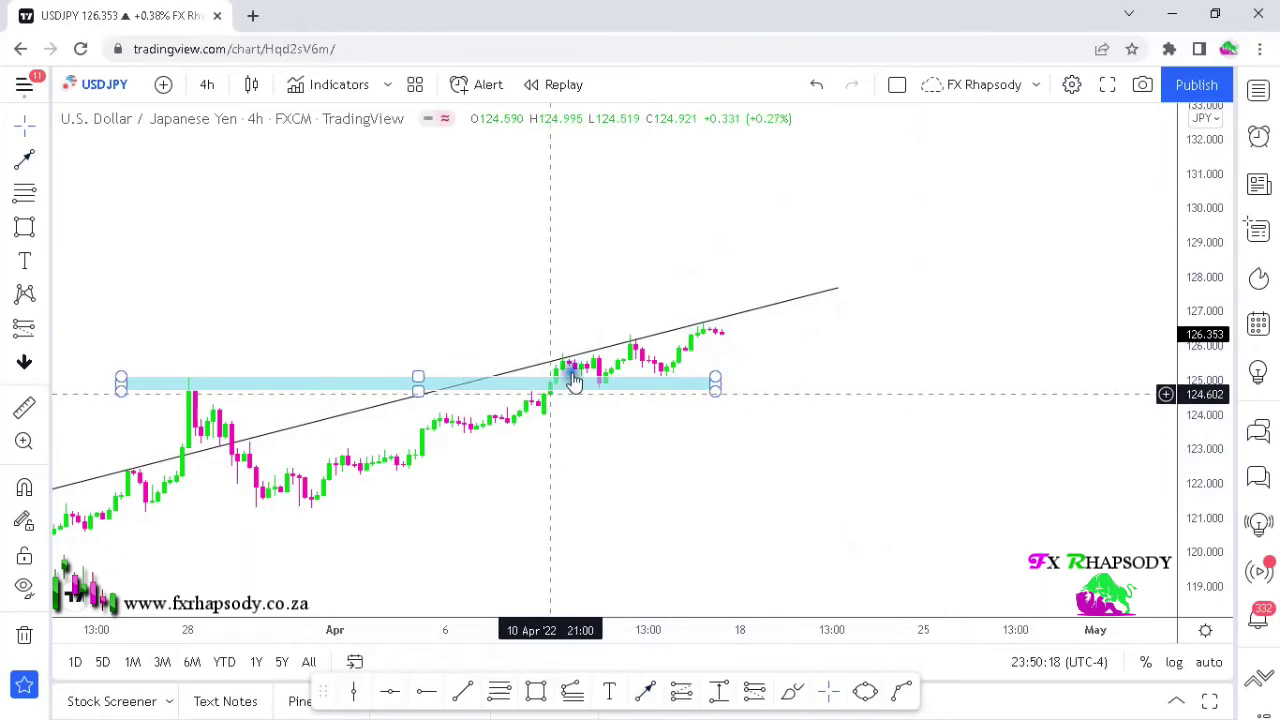
key("Delete")
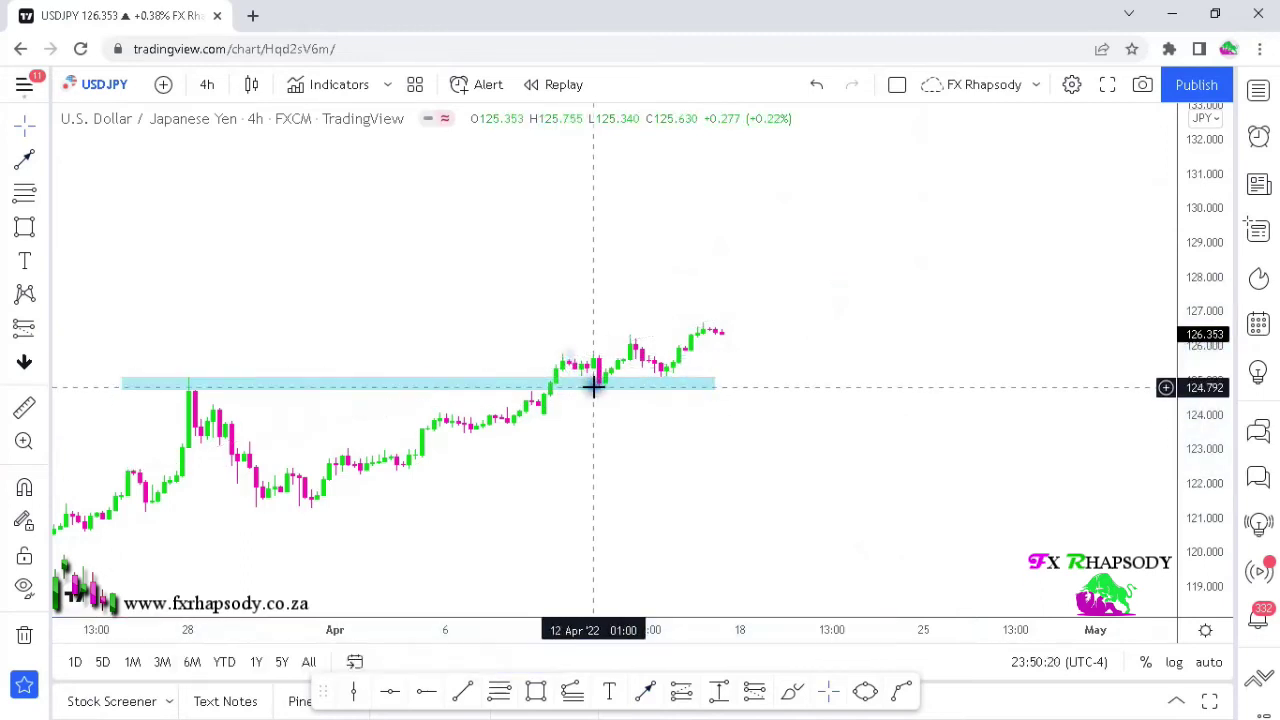
Step: Delete the horizontal zone just below 125 from the 4-hour chart
left_click(586, 397)
key("Delete")
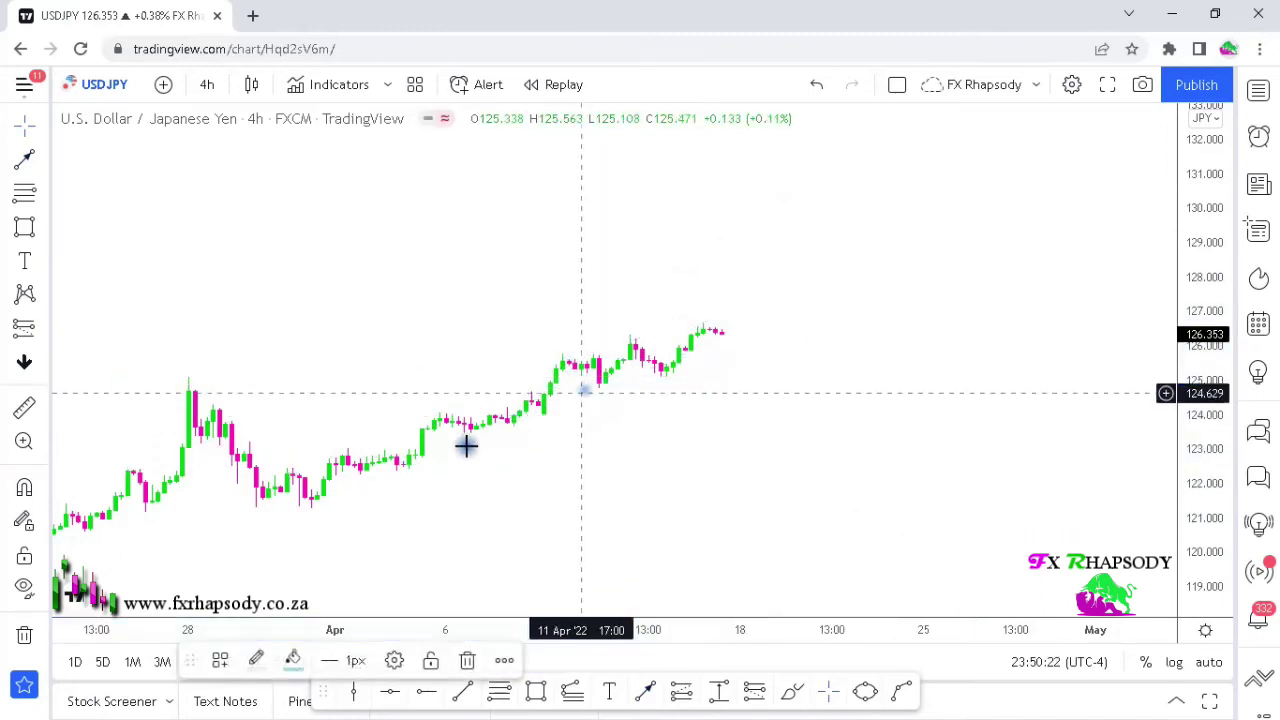
left_click_drag(560, 485, 657, 485)
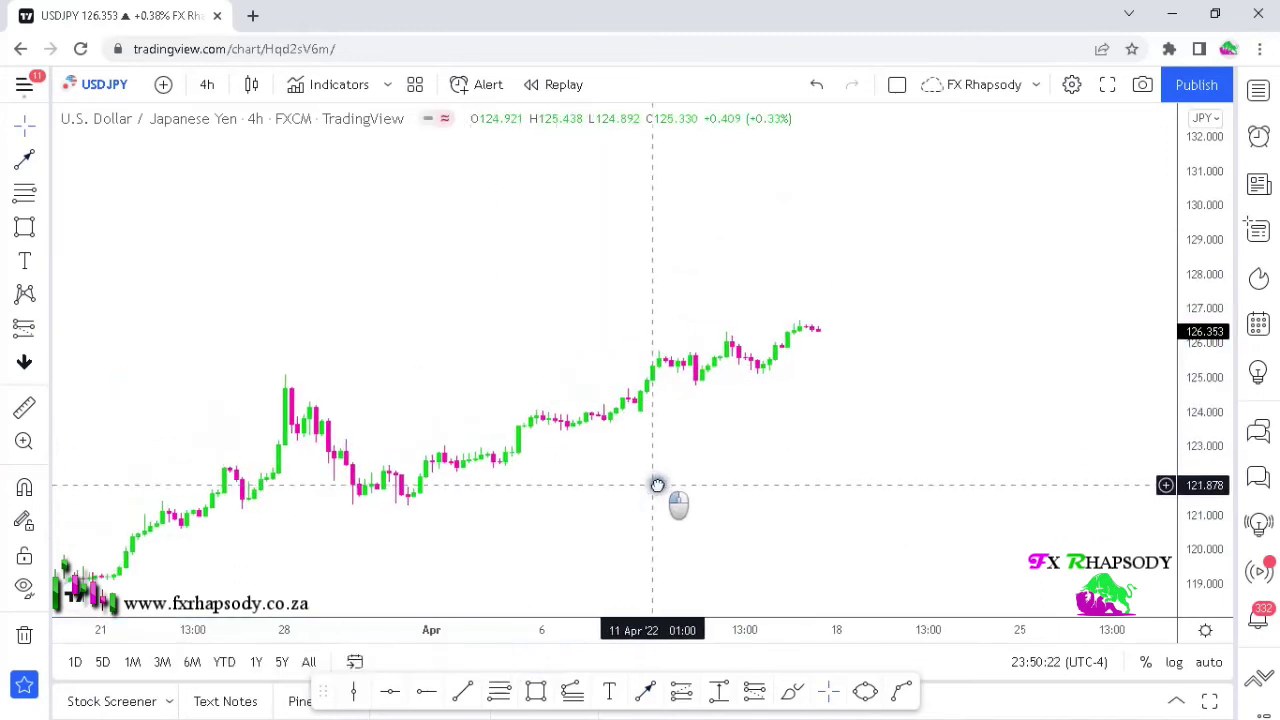
Step: Switch the chart to the 1-hour timeframe and fit the price scale automatically
left_click(207, 84)
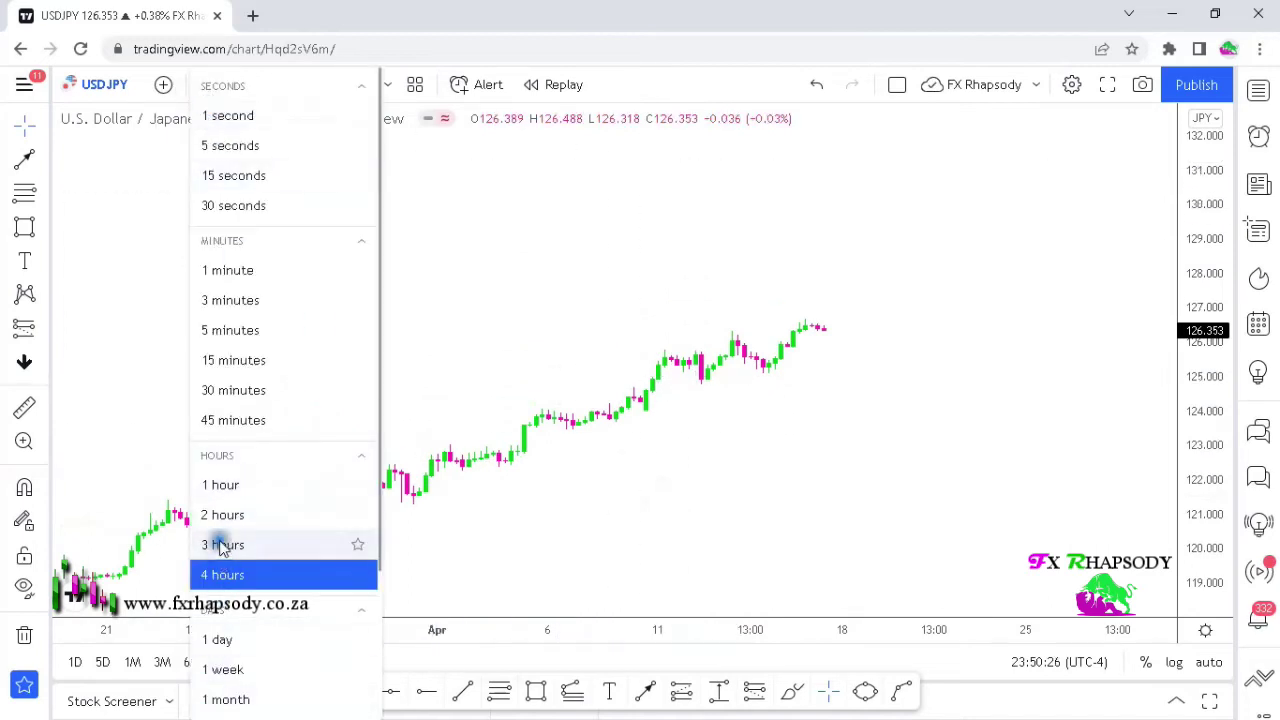
left_click(226, 490)
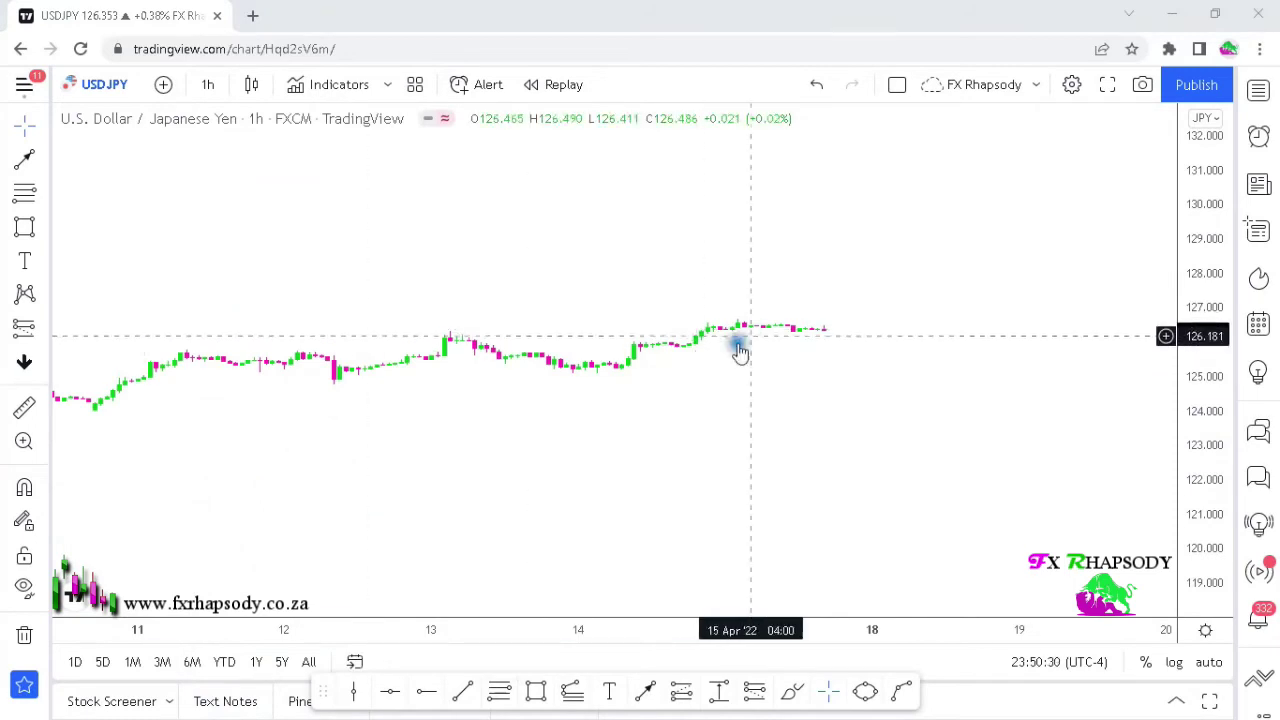
double_click(1191, 410)
scroll(963, 406, "down", 5)
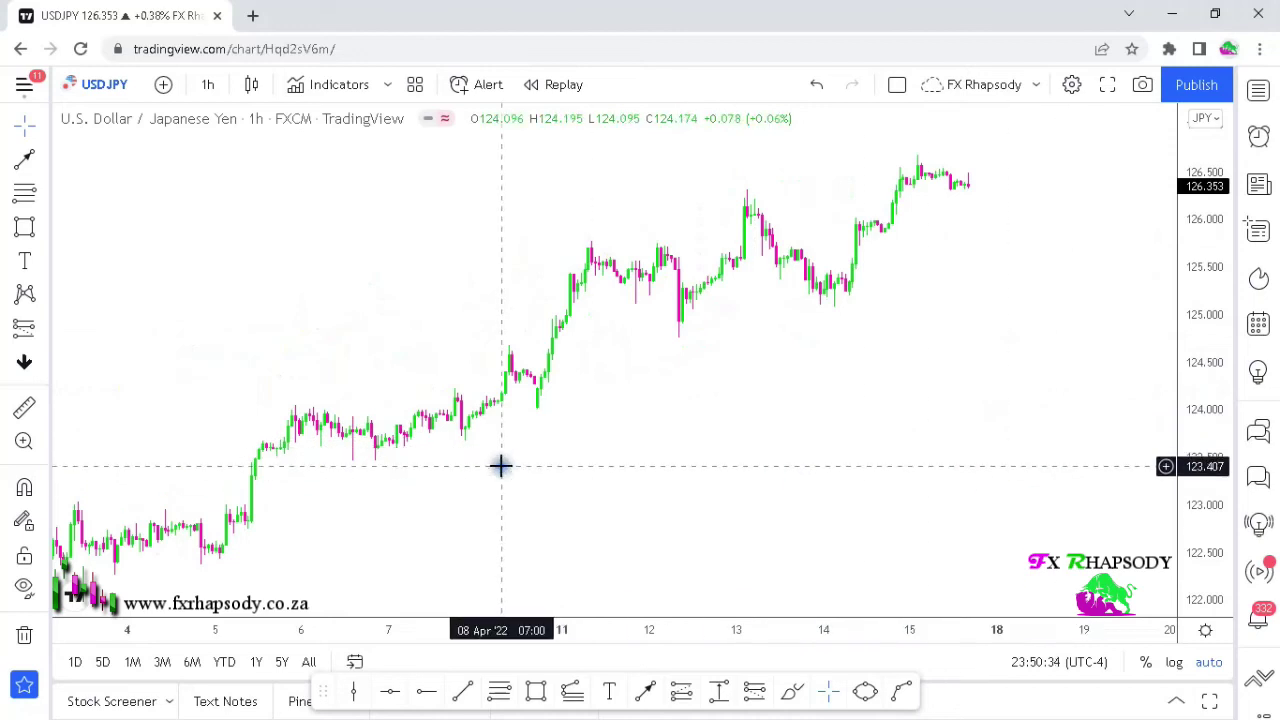
Step: Mark a thin rectangle zone at about 124.0 to 124.1 from 5 to 11 Apr 2022, and delete it
left_click(255, 411)
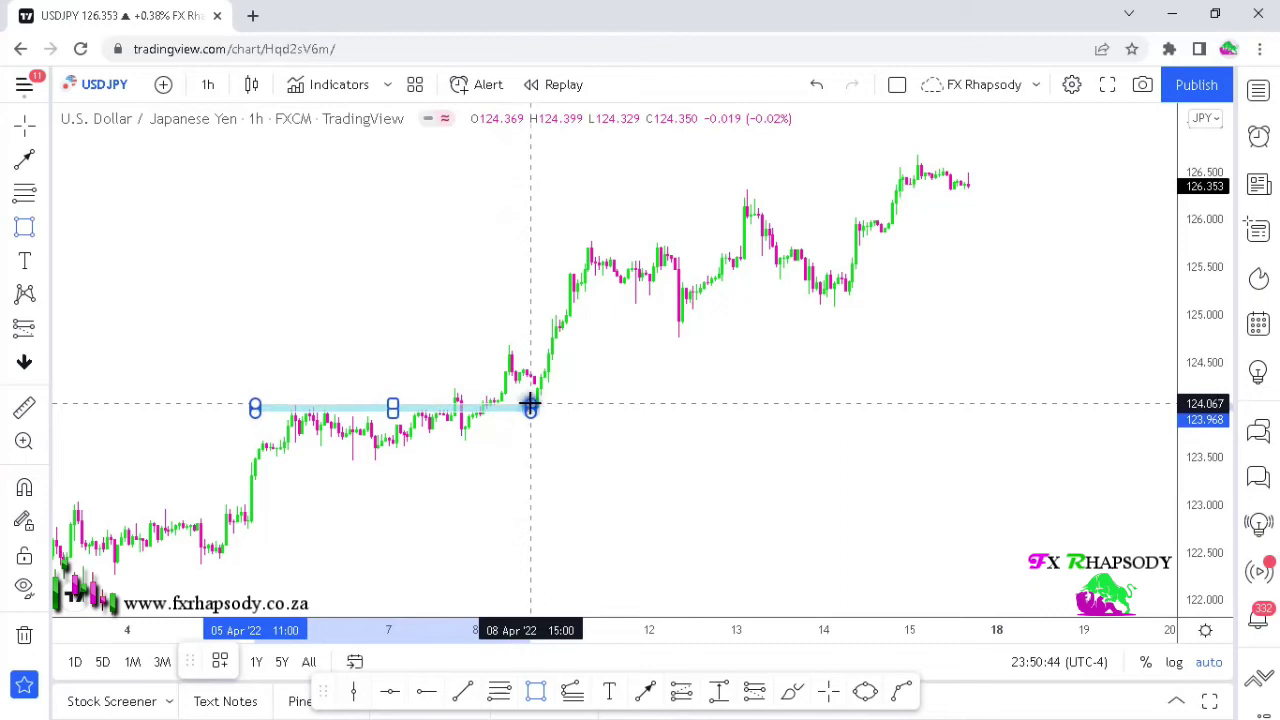
left_click(556, 399)
left_click(571, 420)
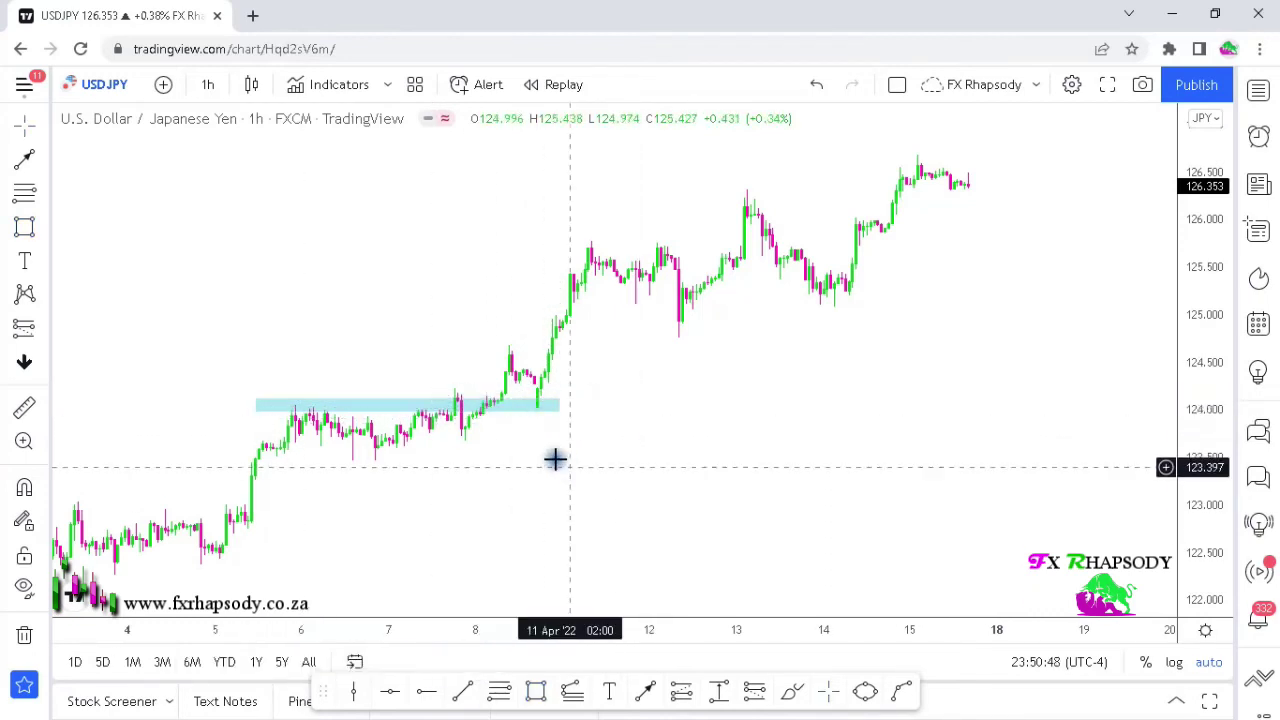
left_click(514, 421)
key("Delete")
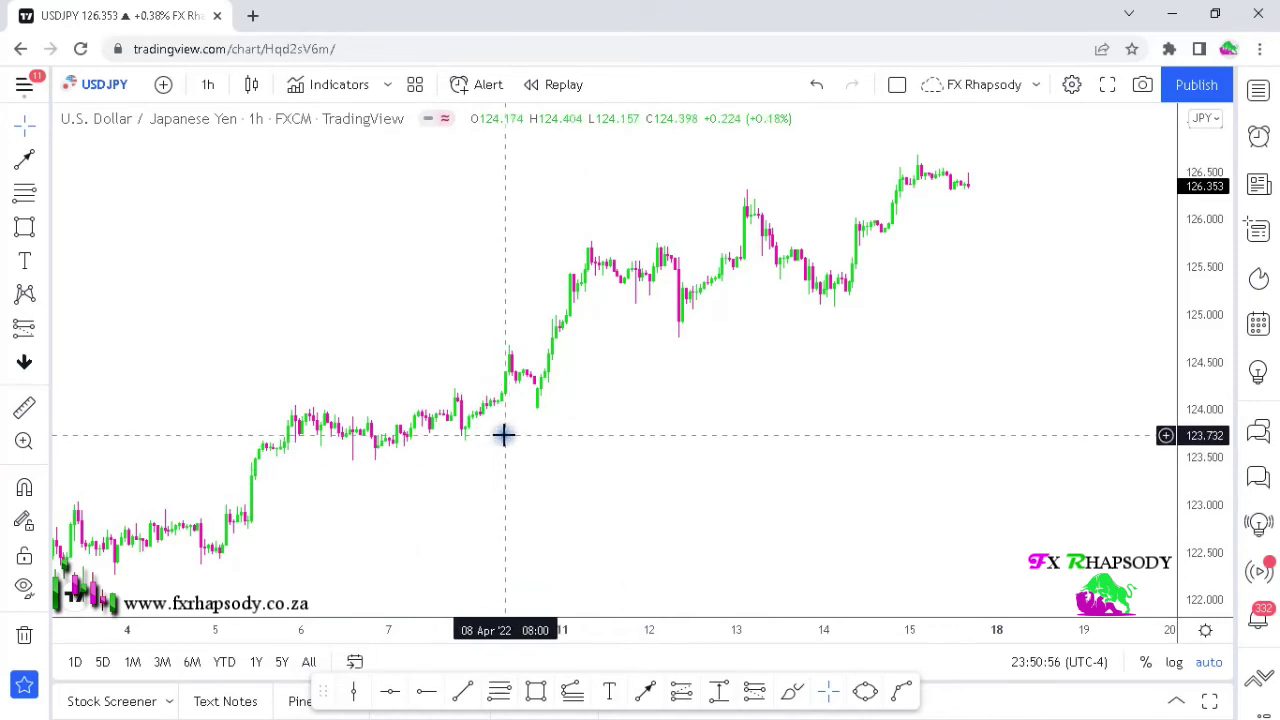
Step: Draw a Fibonacci retracement from the 7 Apr low at about 123.67 to about 124.68, stretched to 14 Apr
left_click(503, 697)
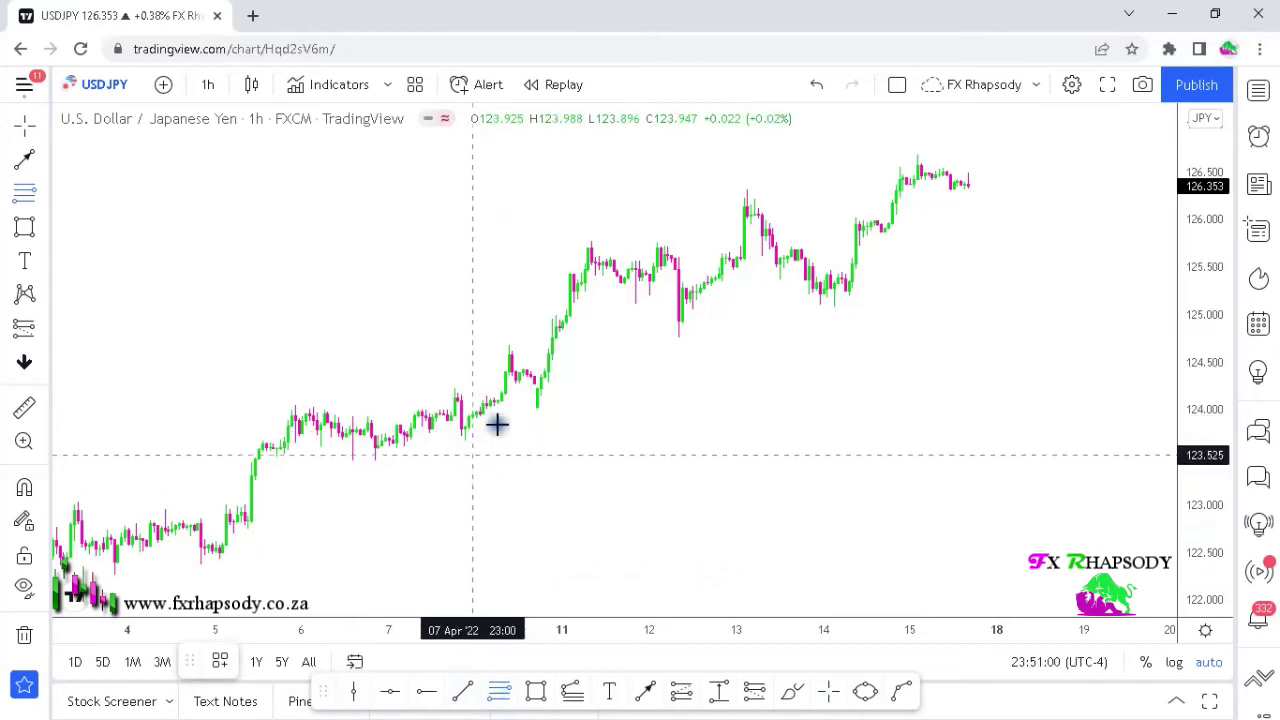
left_click(447, 441)
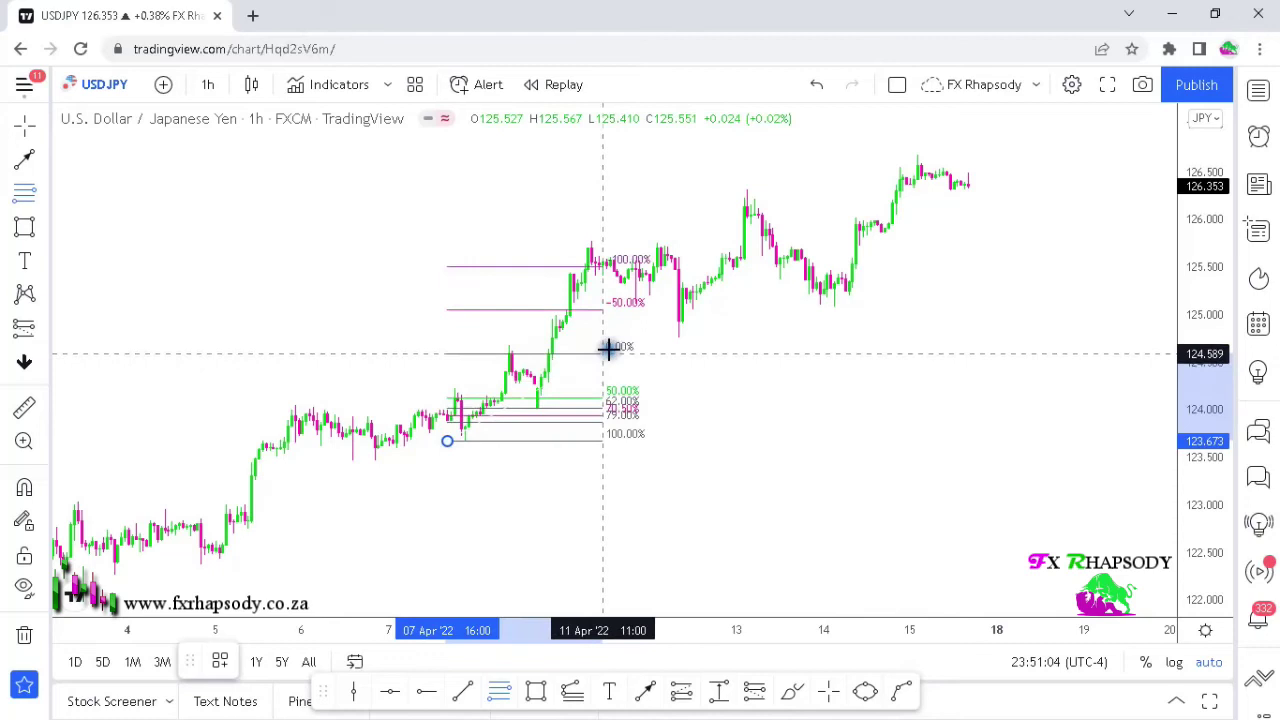
left_click(863, 345)
left_click(916, 373)
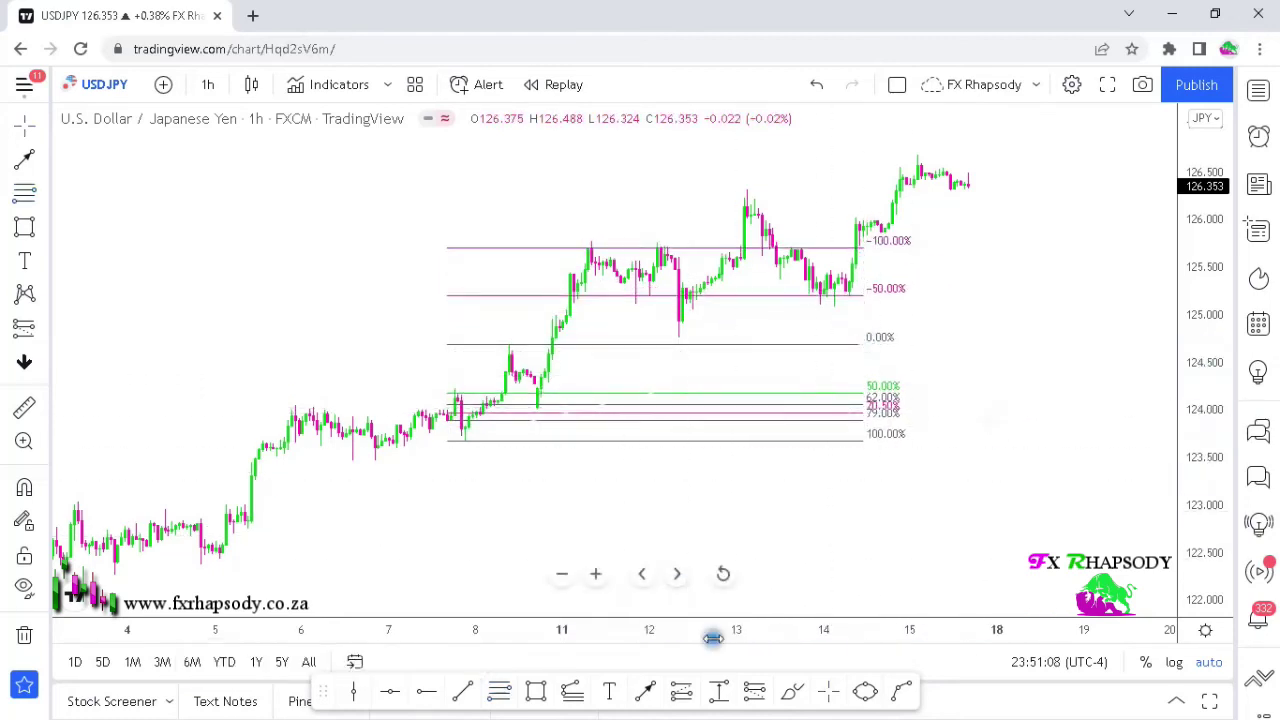
Step: Circle the low near 124.0 on 10 Apr and cover it with a rectangle from 8 to 11 Apr, about 123.90 to 124.06
left_click(865, 693)
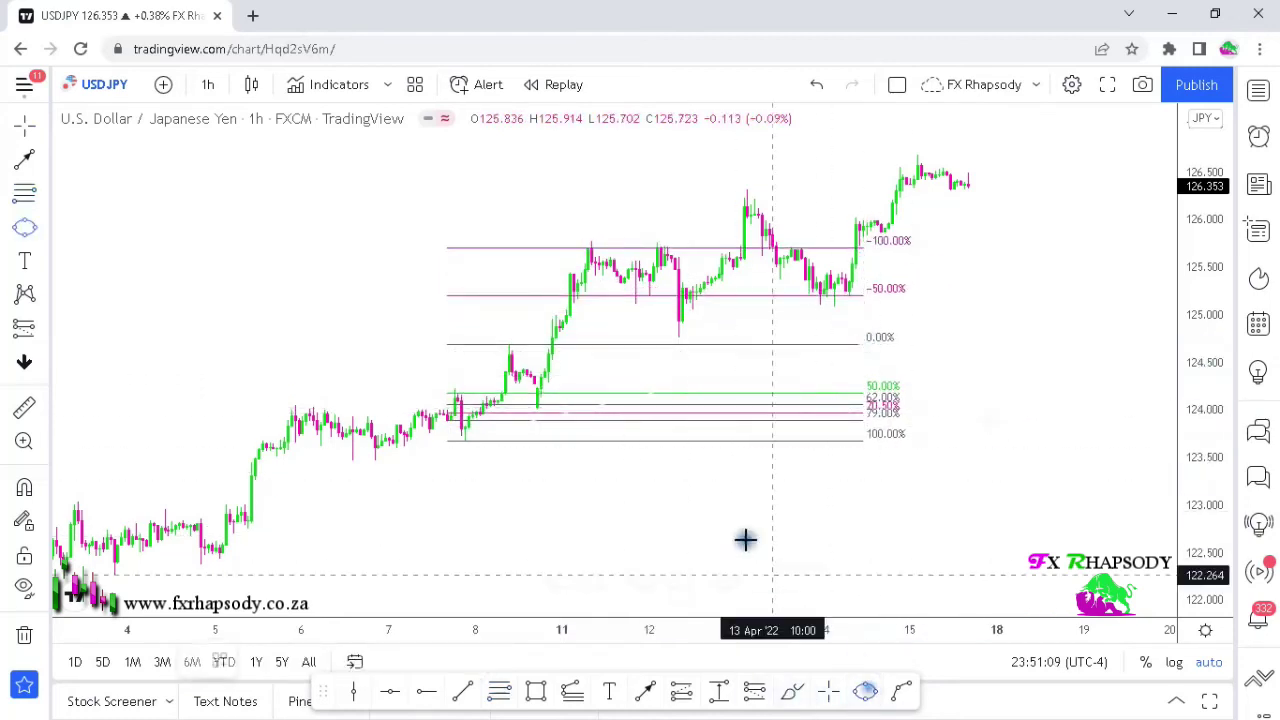
left_click(539, 401)
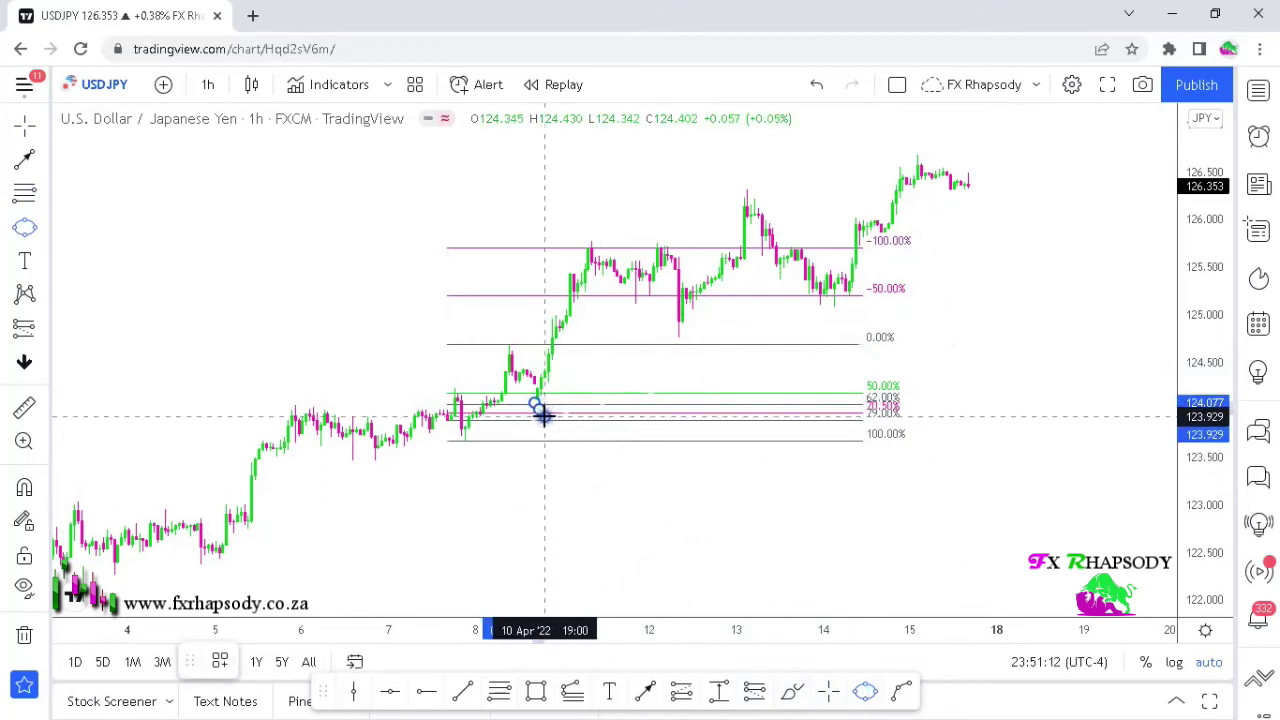
left_click(548, 410)
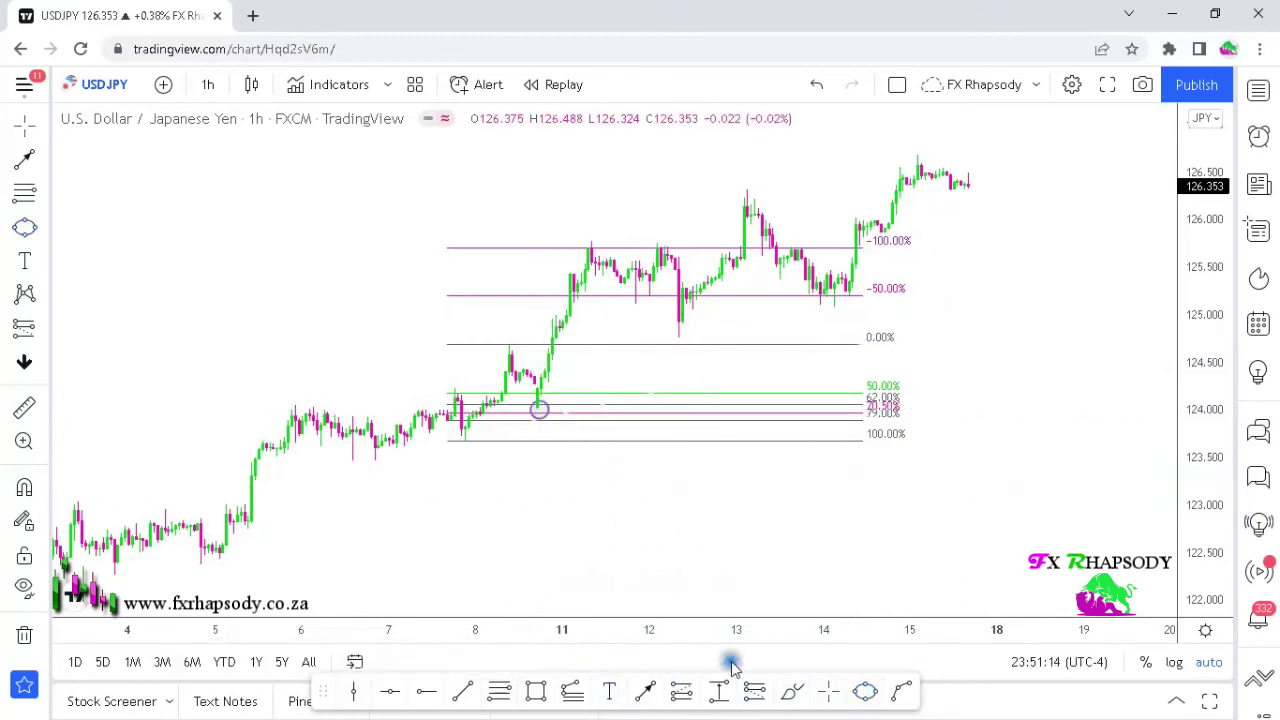
left_click(509, 404)
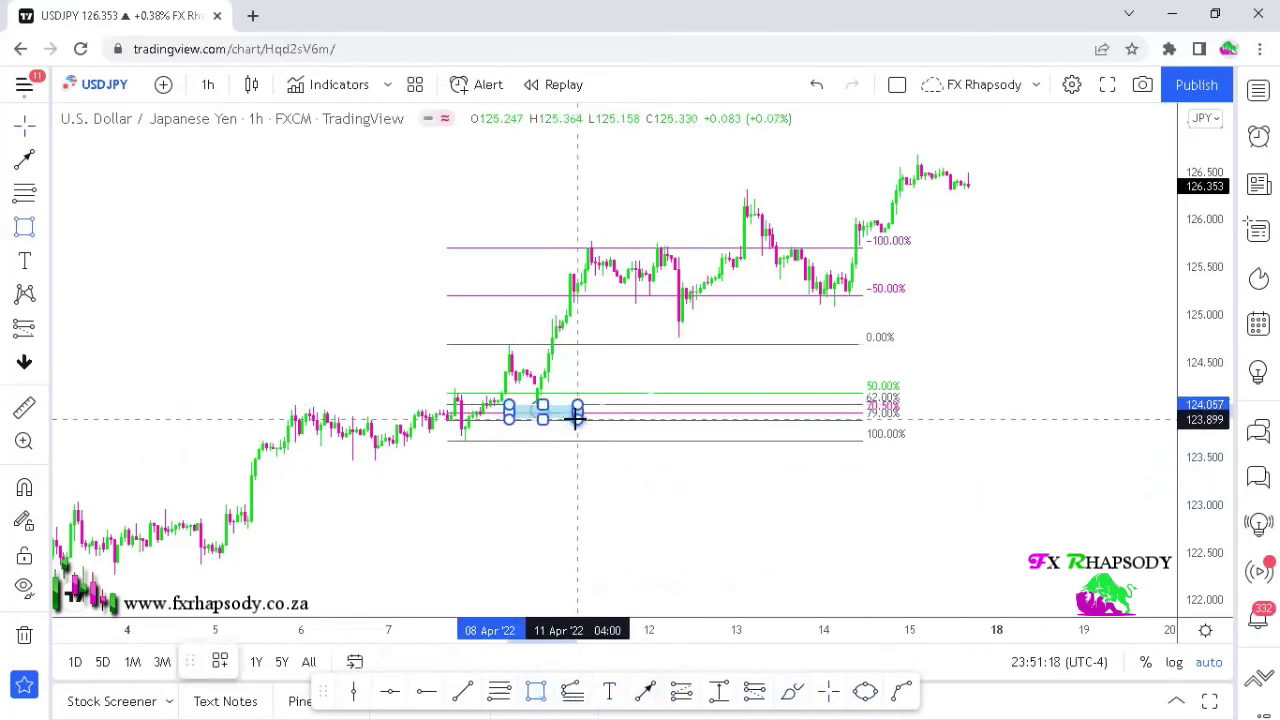
left_click(577, 420)
Step: Draw an arrow from the retracement rectangle up to about 125.7 on 12 Apr, at the -100% level
left_click(643, 684)
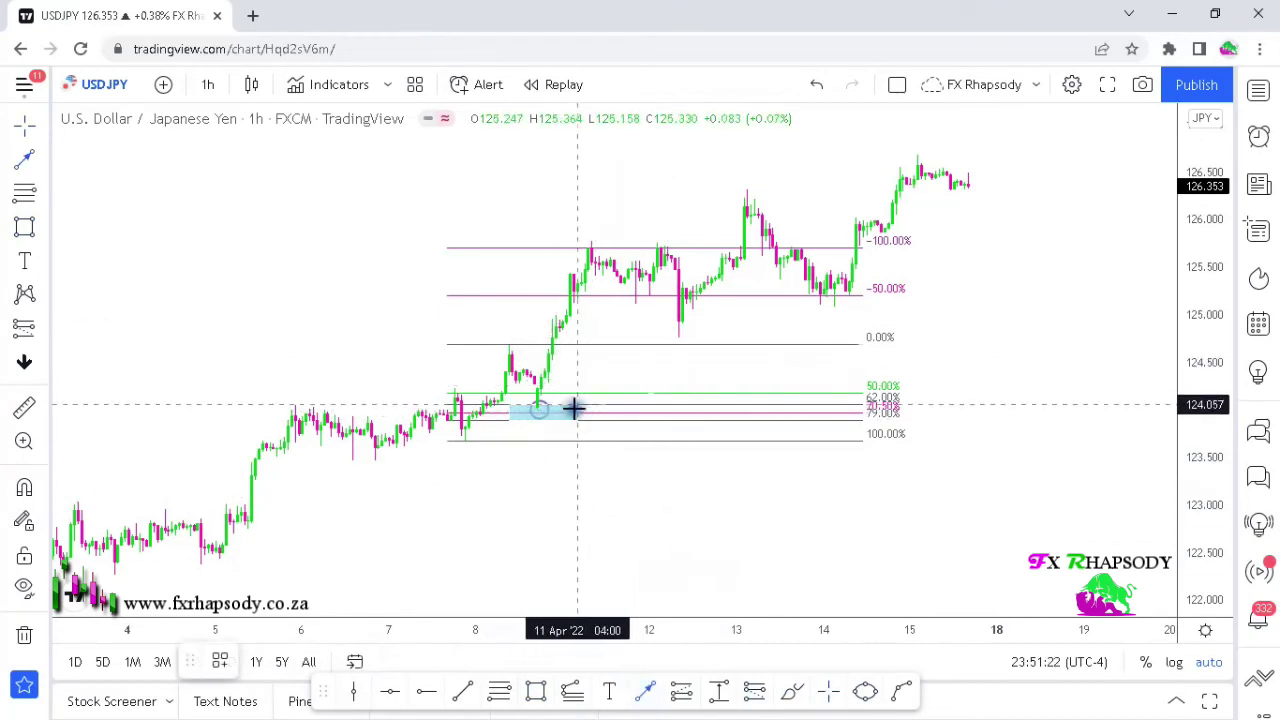
left_click(565, 412)
left_click(661, 247)
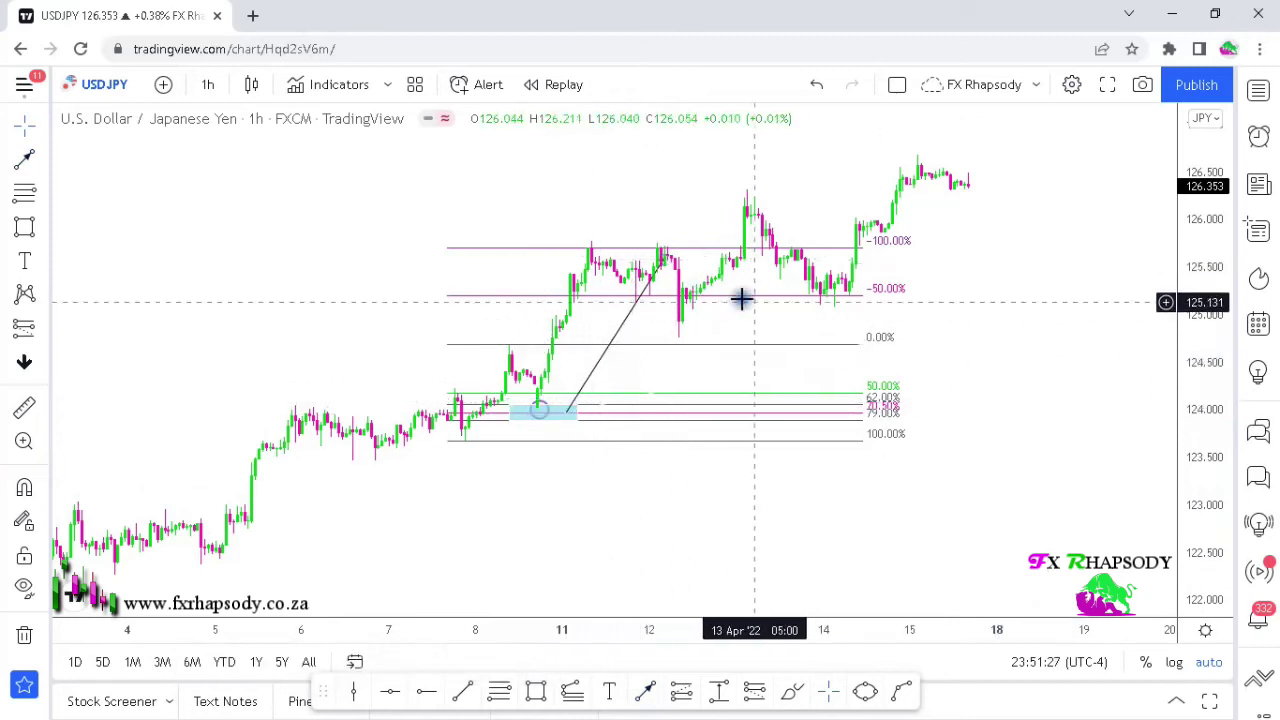
Step: Delete the arrow, rectangle, circle and Fibonacci retracement from the 1-hour chart
left_click(623, 324)
key("Delete")
left_click(567, 421)
key("Delete")
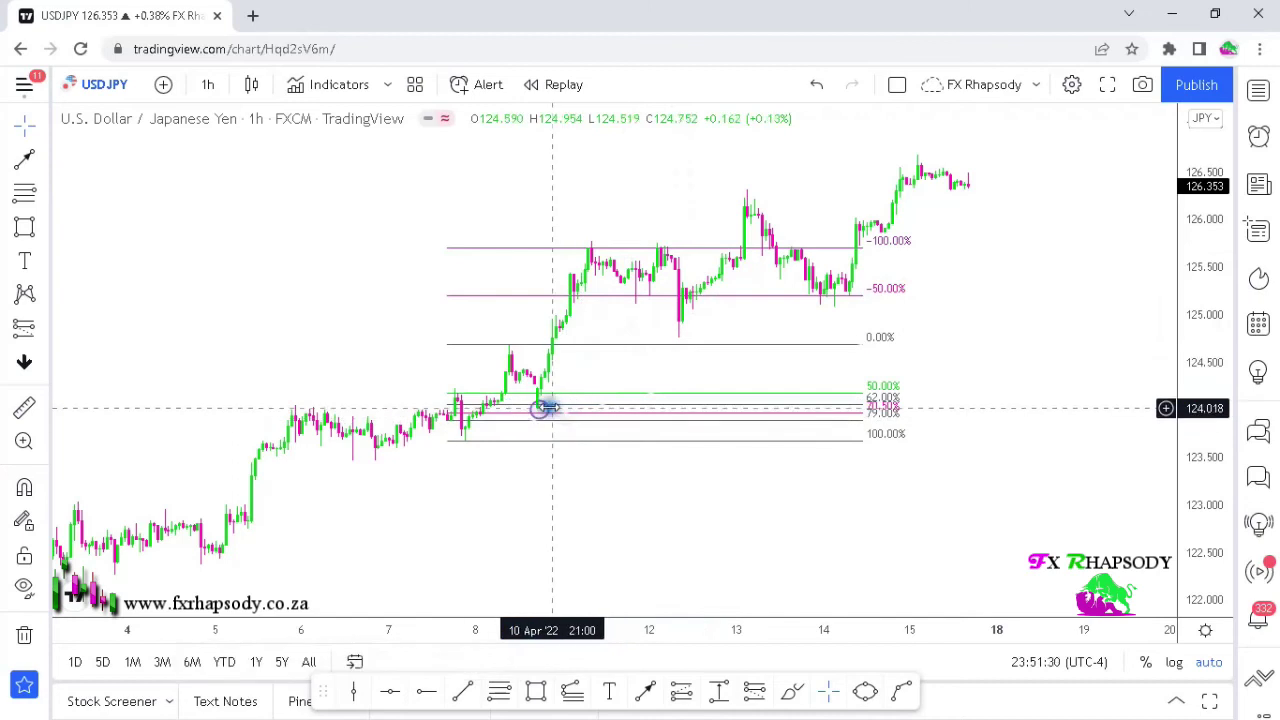
key("Delete")
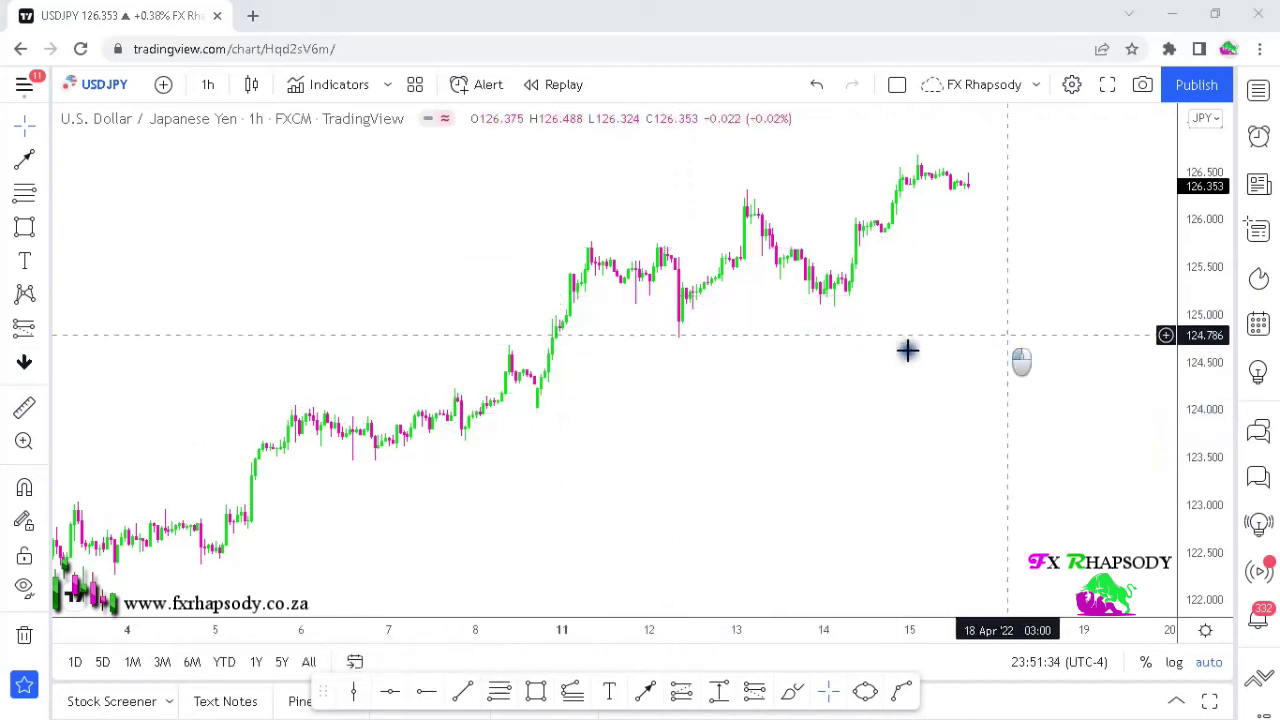
Step: Draw a horizontal trend line at about 126.33 along the 13 Apr swing high, from 12 Apr 23:00 to 18 Apr 08:00
left_click_drag(906, 349, 660, 400)
mouse_move(1195, 444)
left_mouse_down()
mouse_move(1200, 371)
mouse_move(1200, 443)
left_mouse_up()
scroll(1146, 434, "up", 3)
left_click_drag(589, 309, 908, 354)
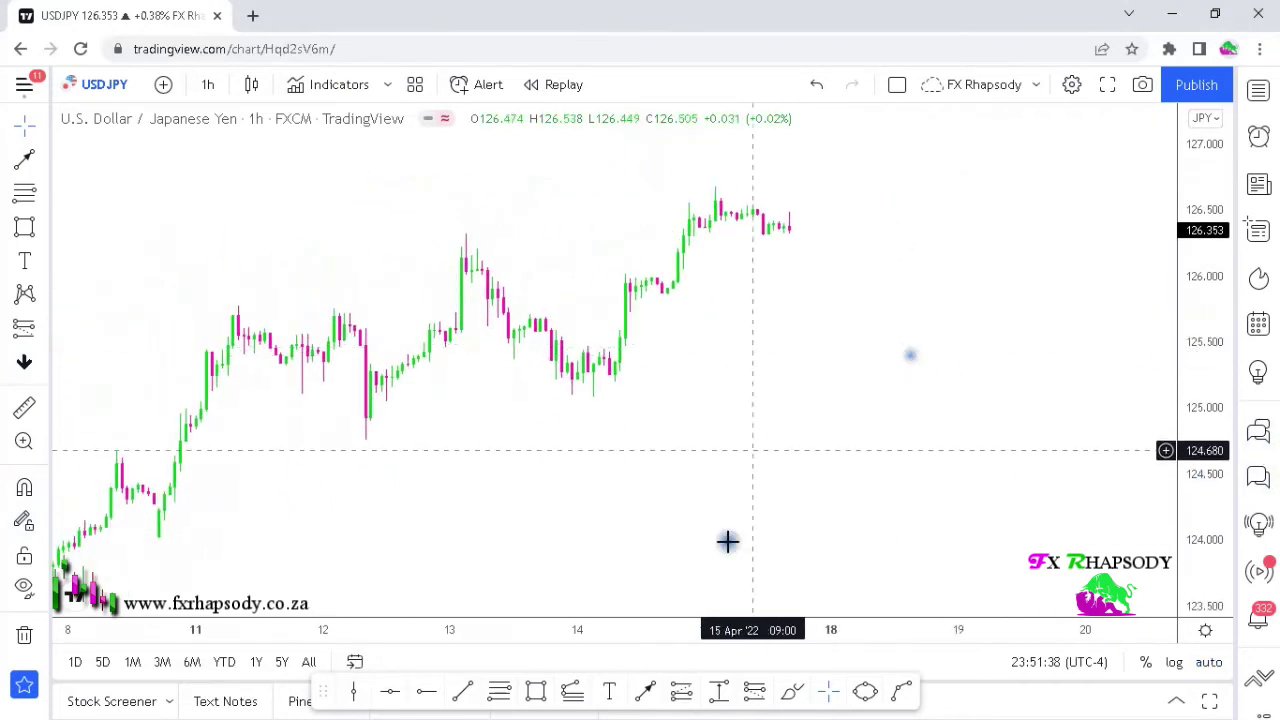
left_click(465, 695)
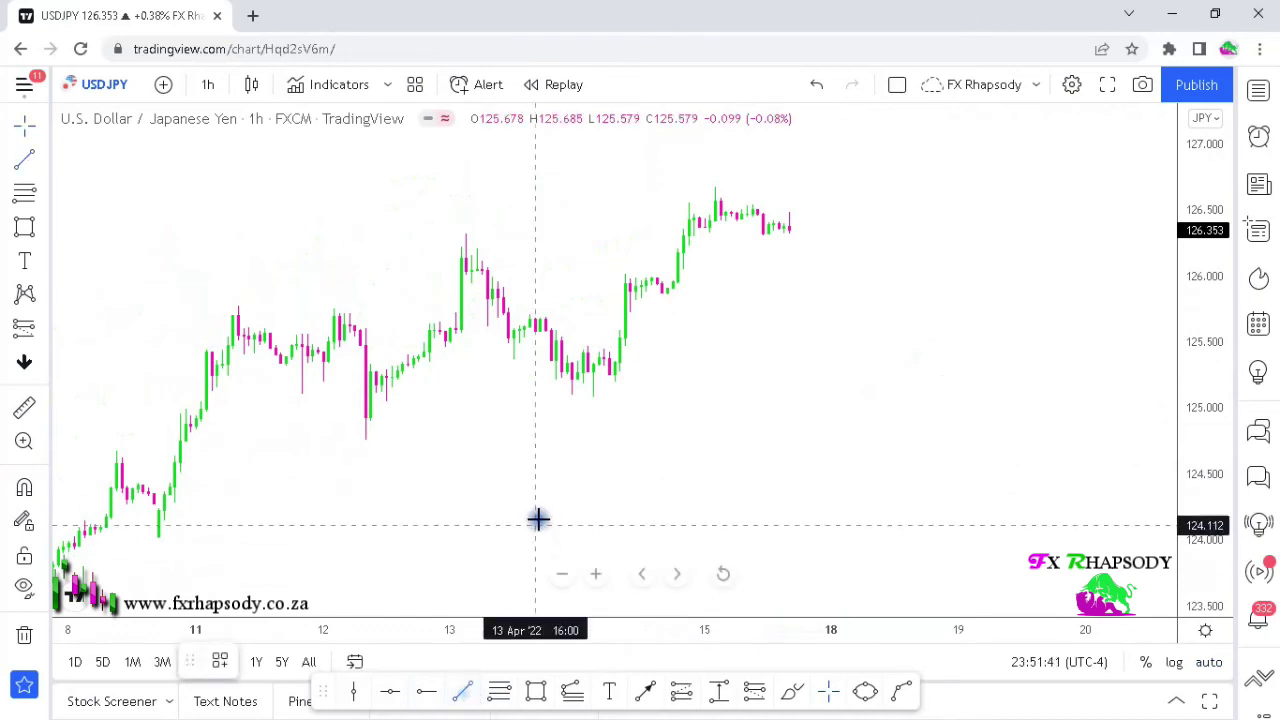
left_click(446, 232)
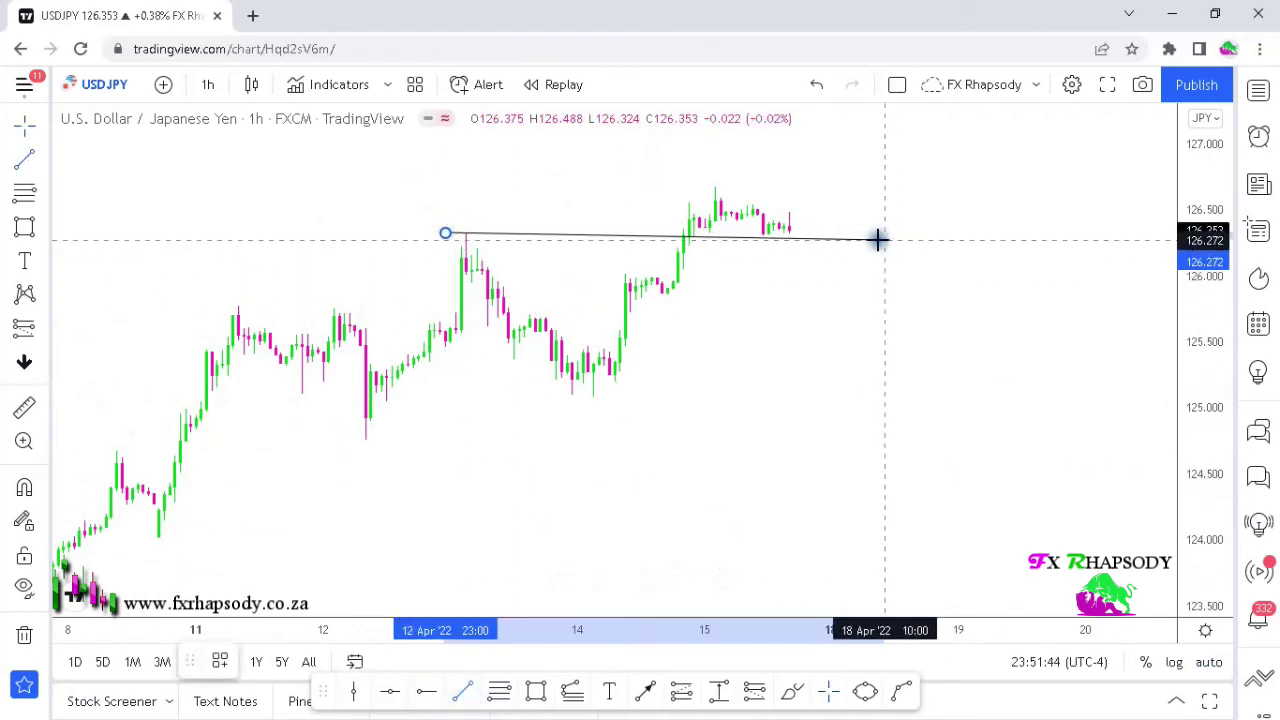
left_click(871, 233)
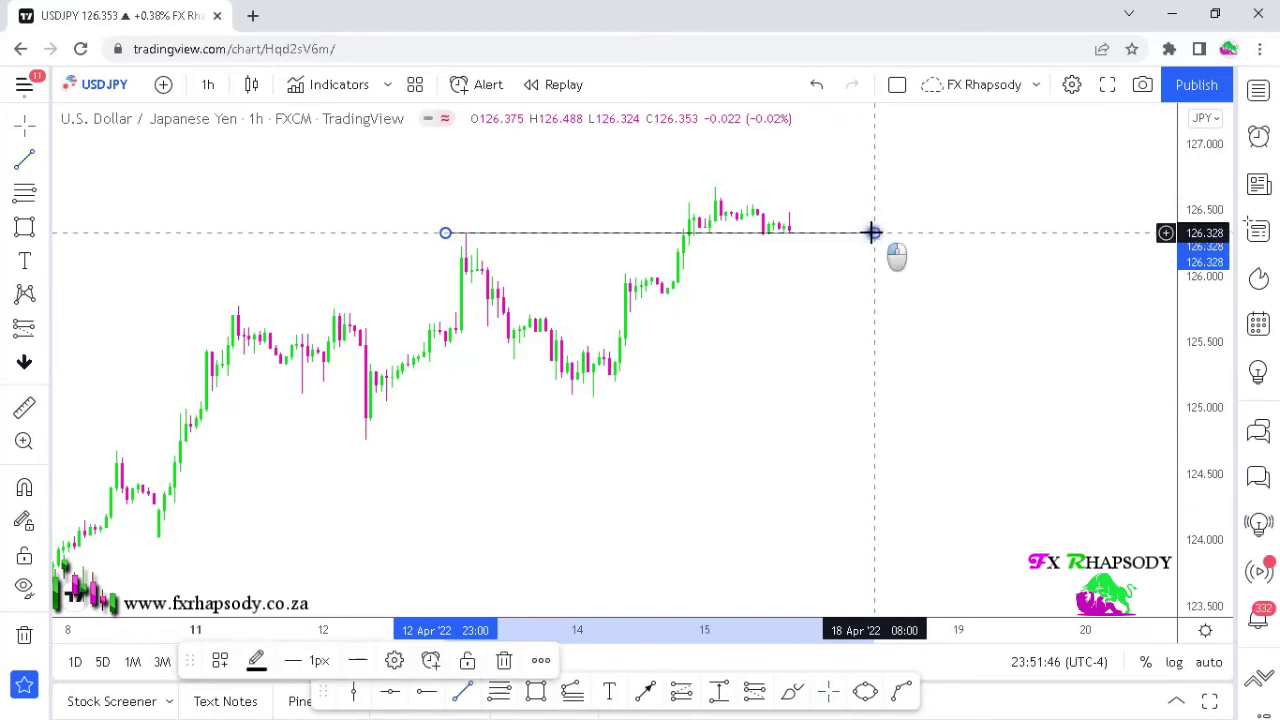
left_click(854, 289)
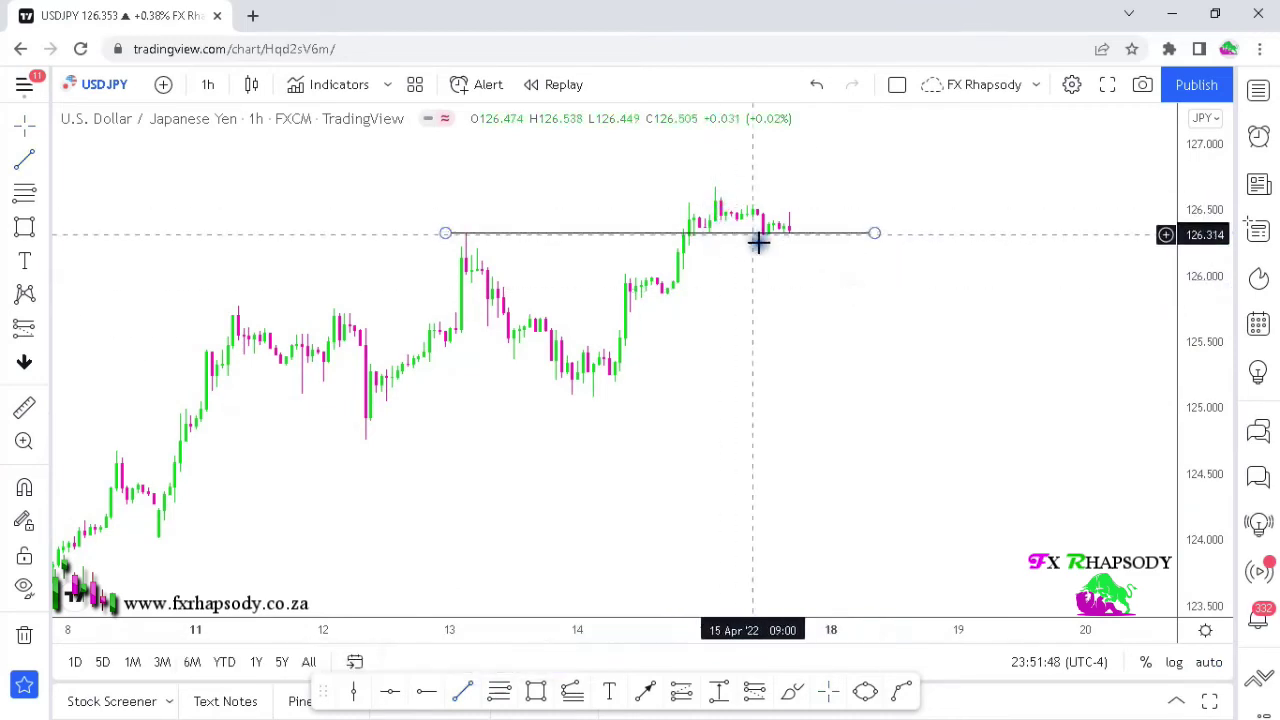
Step: Move the horizontal line up to the latest swing high at about 126.69, spanning 13 Apr to 18 Apr
left_click_drag(711, 243, 791, 189)
left_click(789, 295)
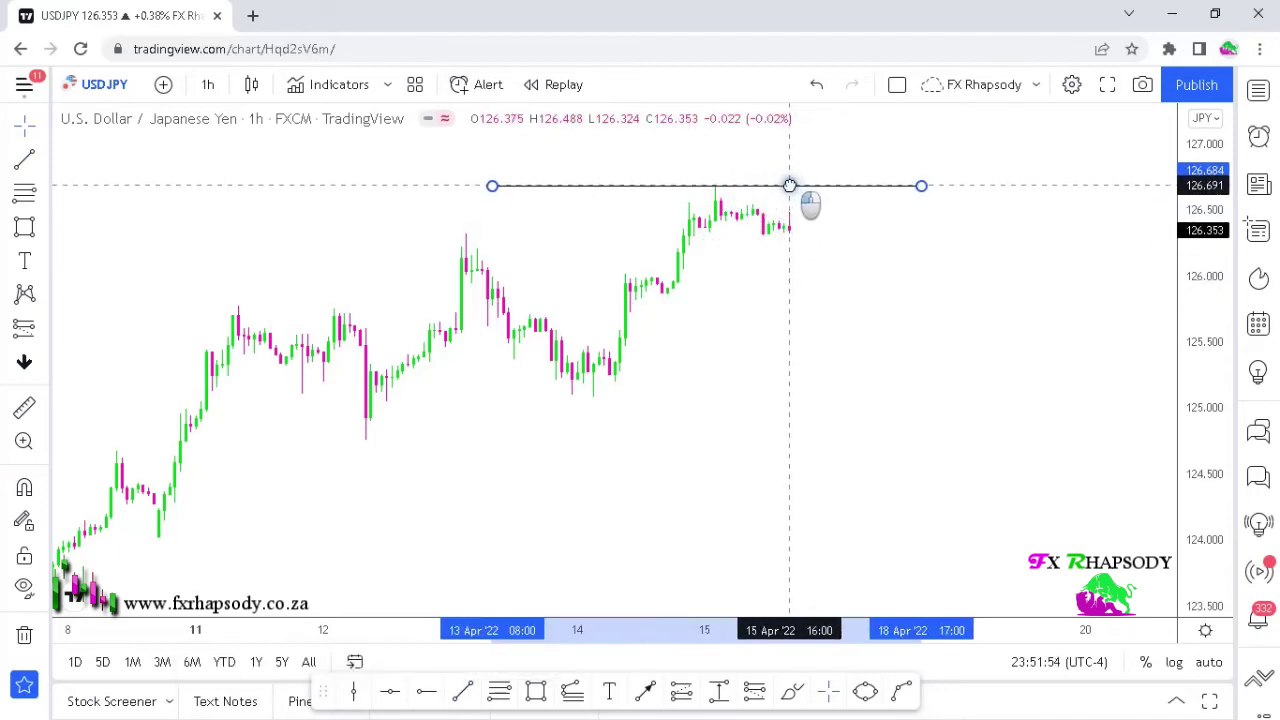
left_click(806, 286)
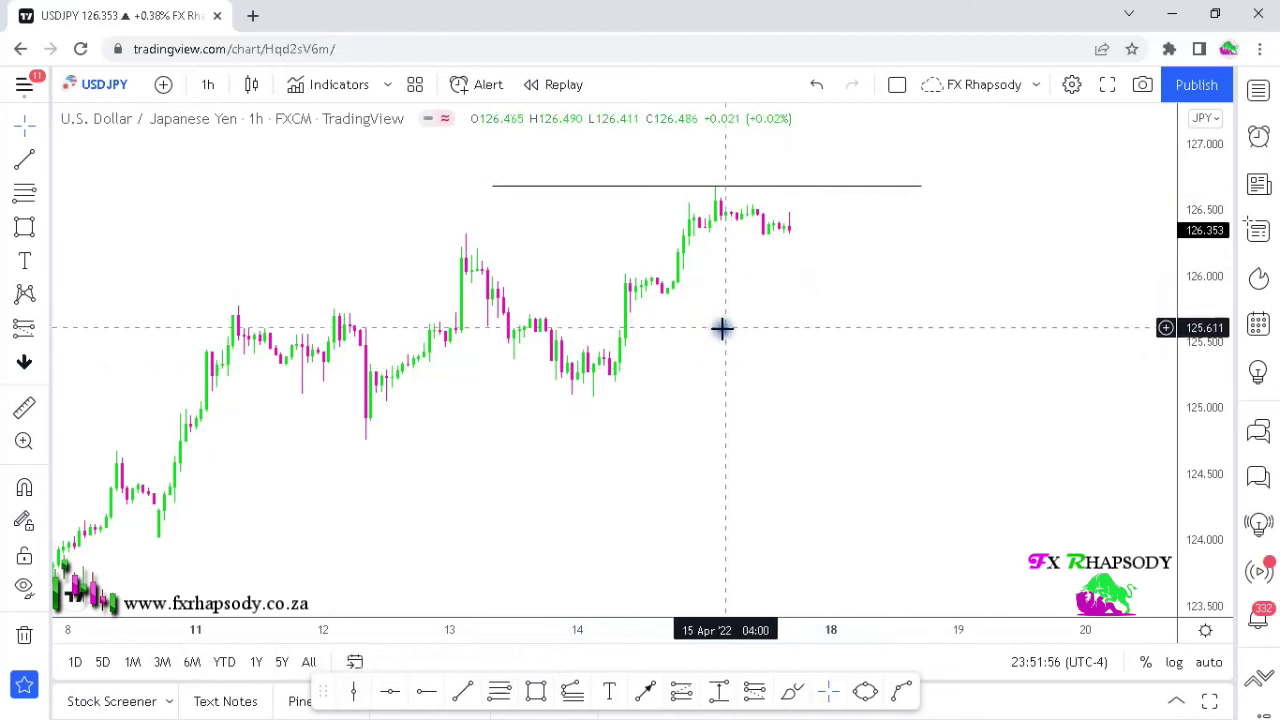
Step: Draw horizontal lines to 18 Apr 17:00 at the swing lows: about 125.73 from 14 Apr and about 125.08 from 13 Apr
left_click(452, 697)
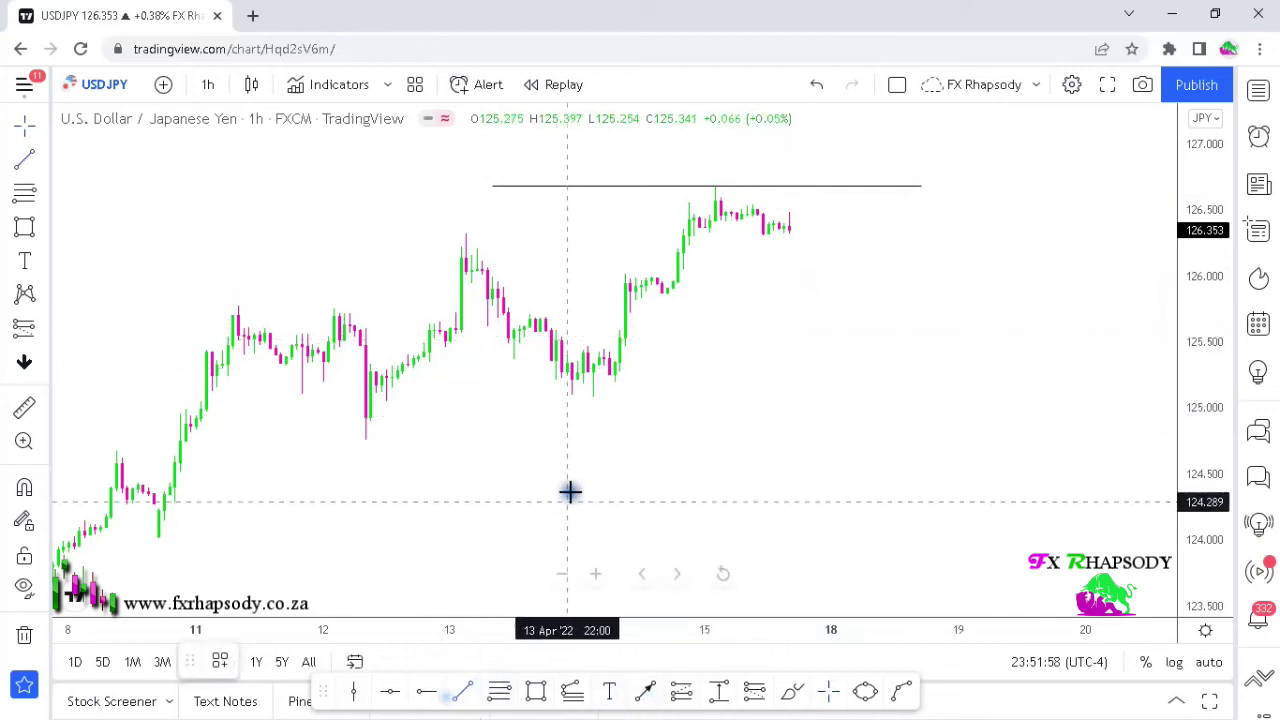
left_click(620, 311)
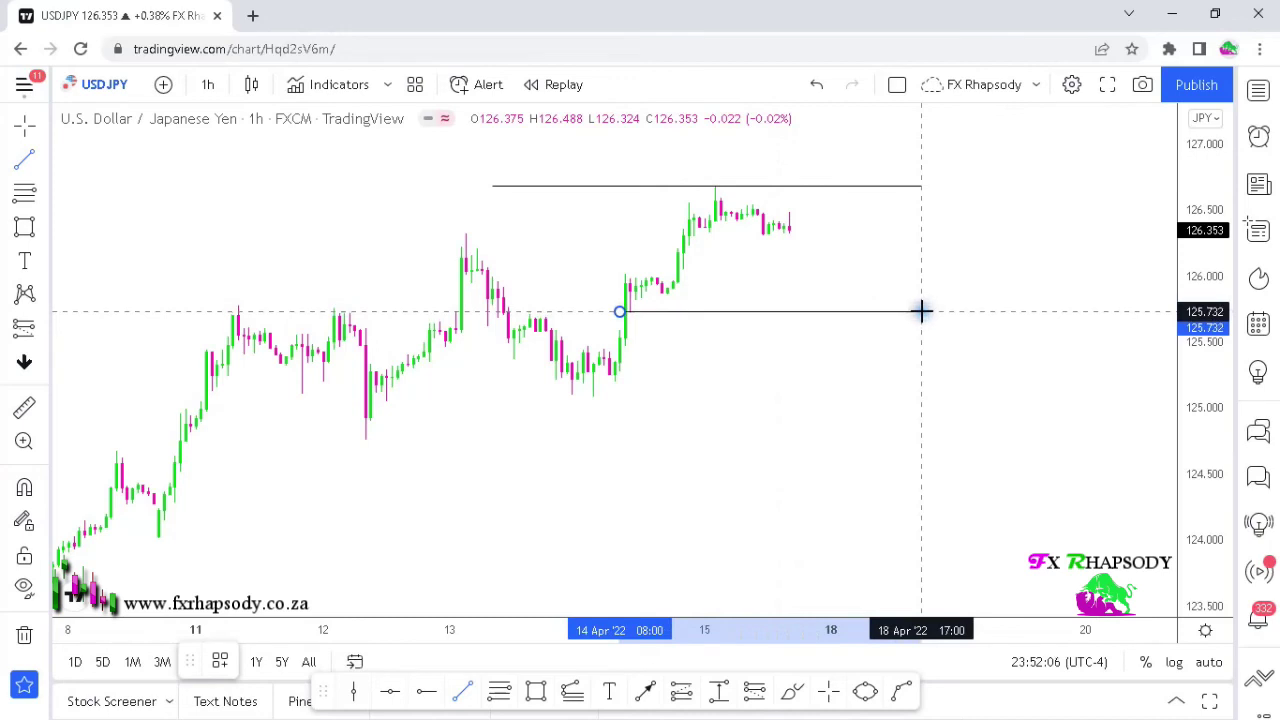
left_click(921, 311)
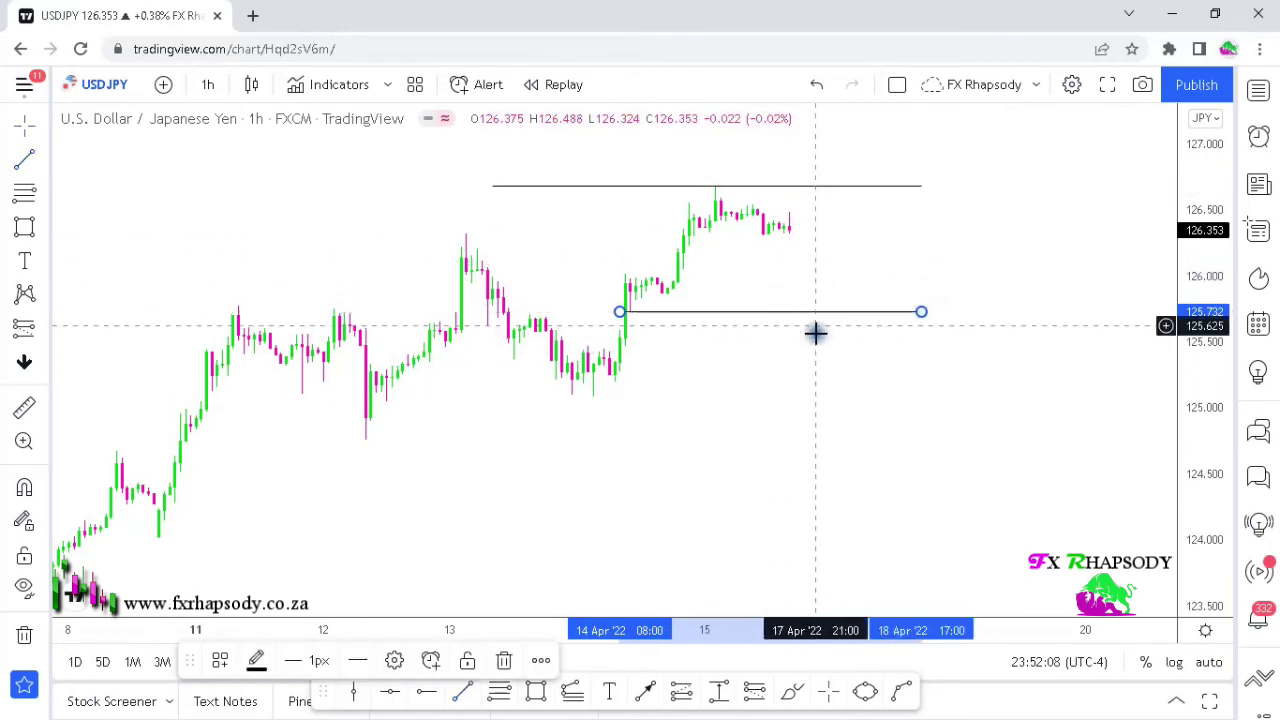
left_click(465, 692)
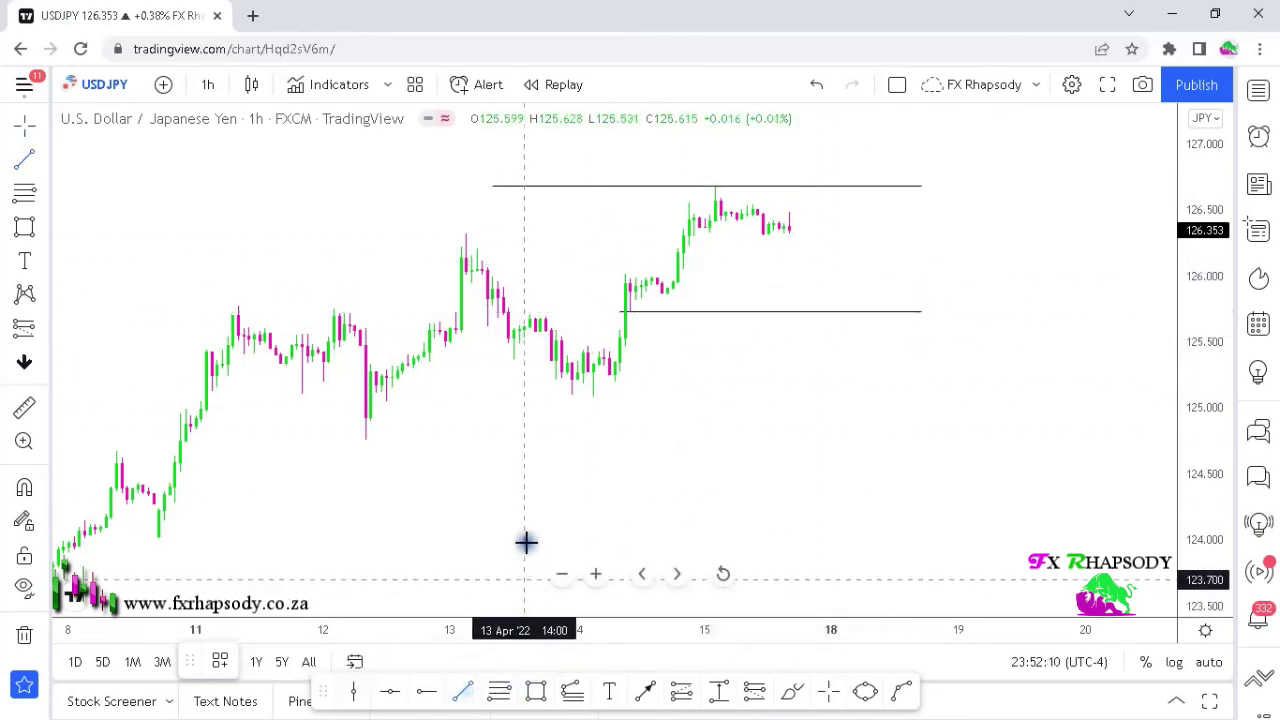
left_click(556, 397)
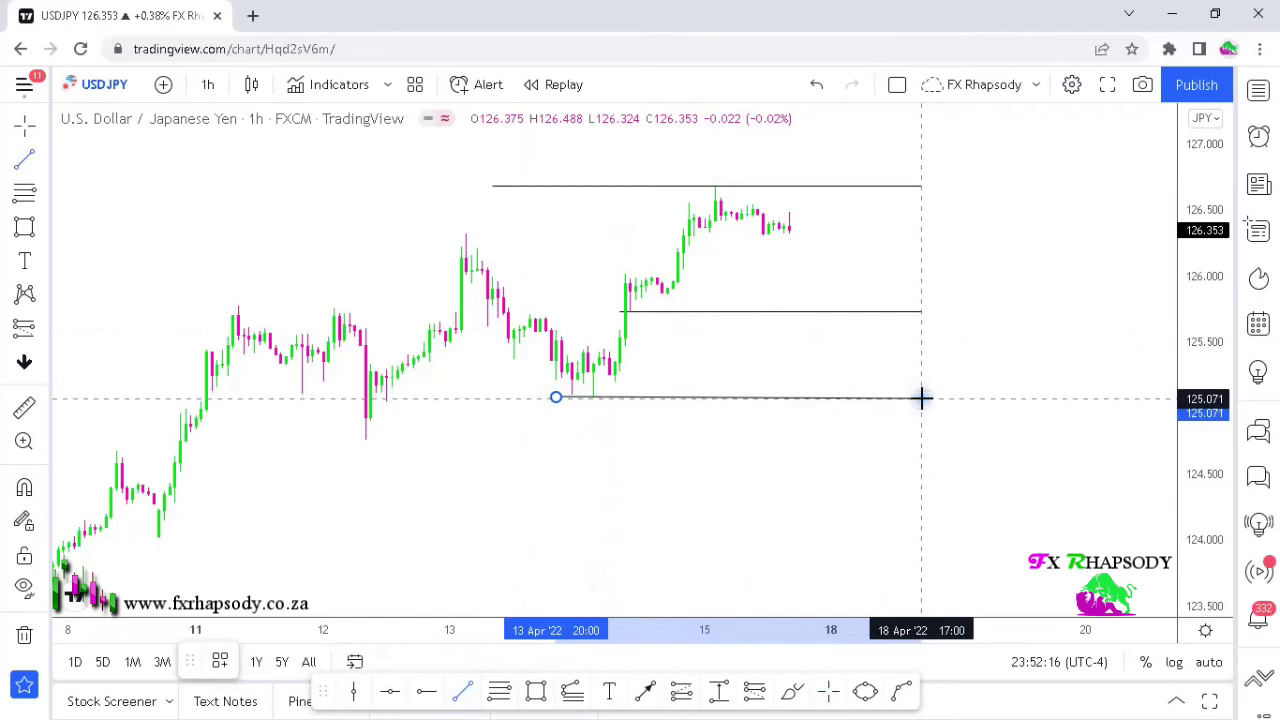
left_click(922, 397)
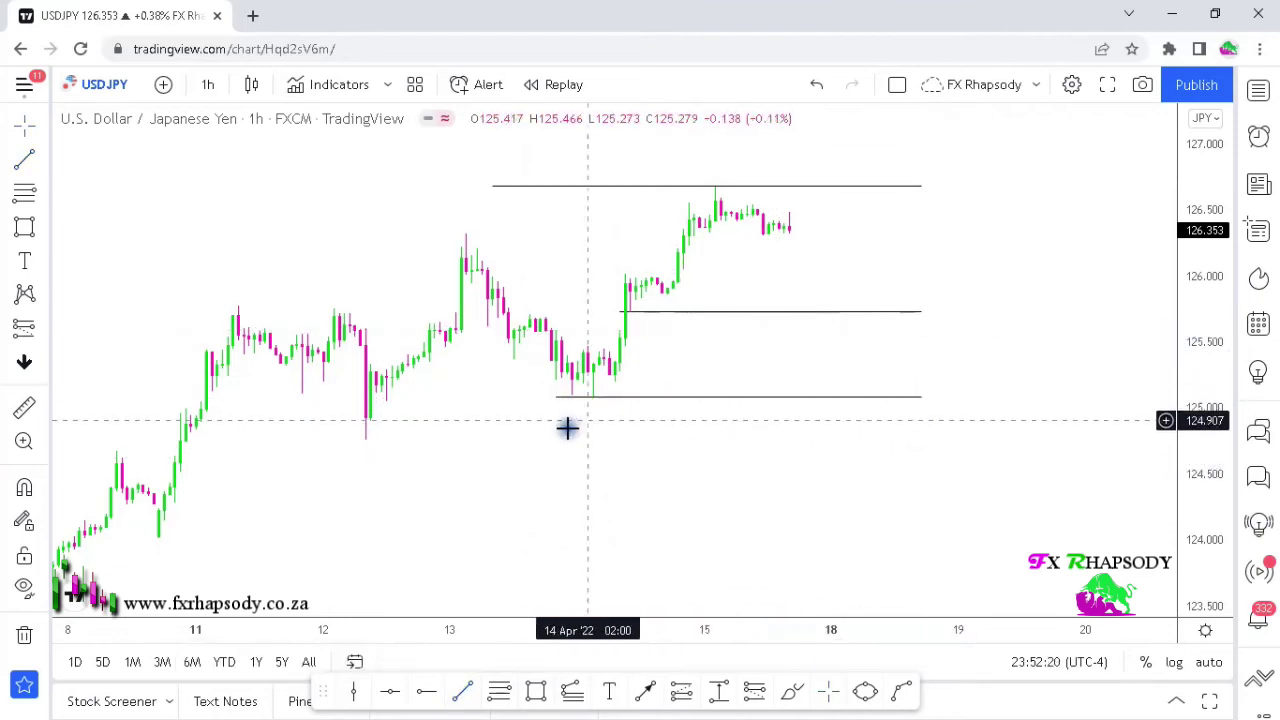
Step: Examine the USDJPY 1-hour price structure back to early April and around the three marked swing levels
left_click_drag(525, 508, 717, 383)
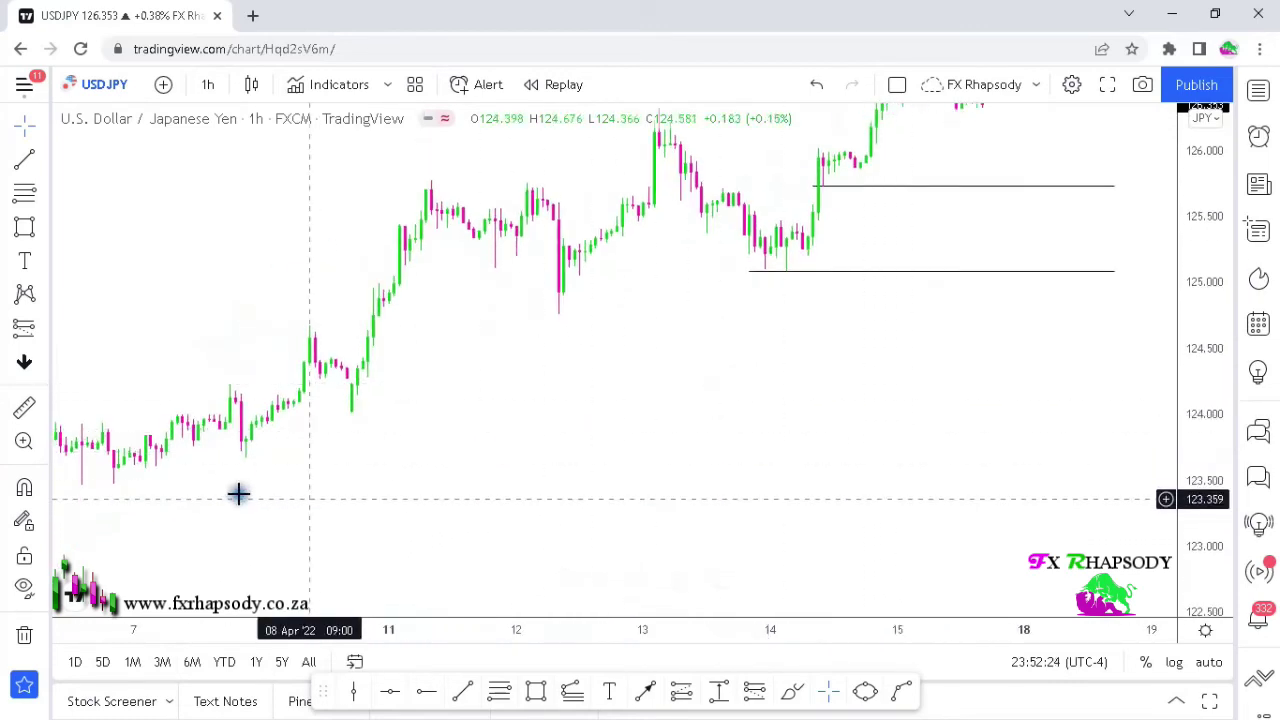
left_click_drag(421, 511, 654, 437)
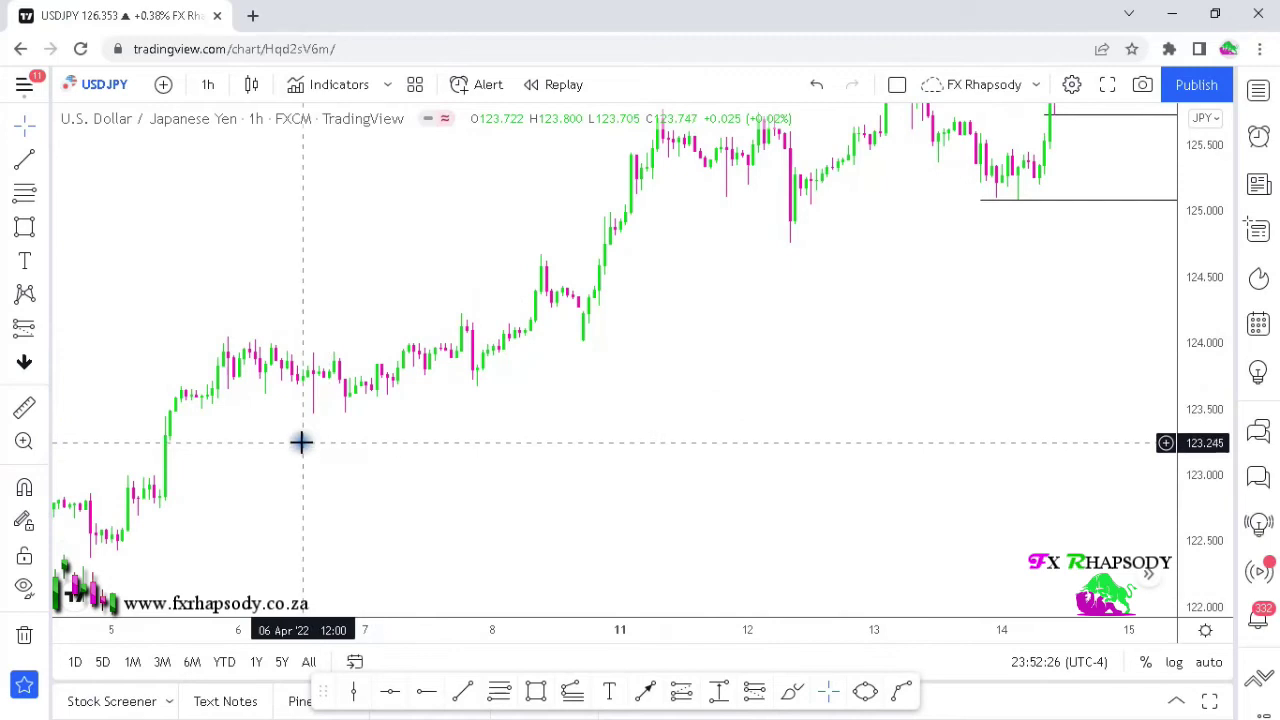
left_click_drag(538, 513, 680, 391)
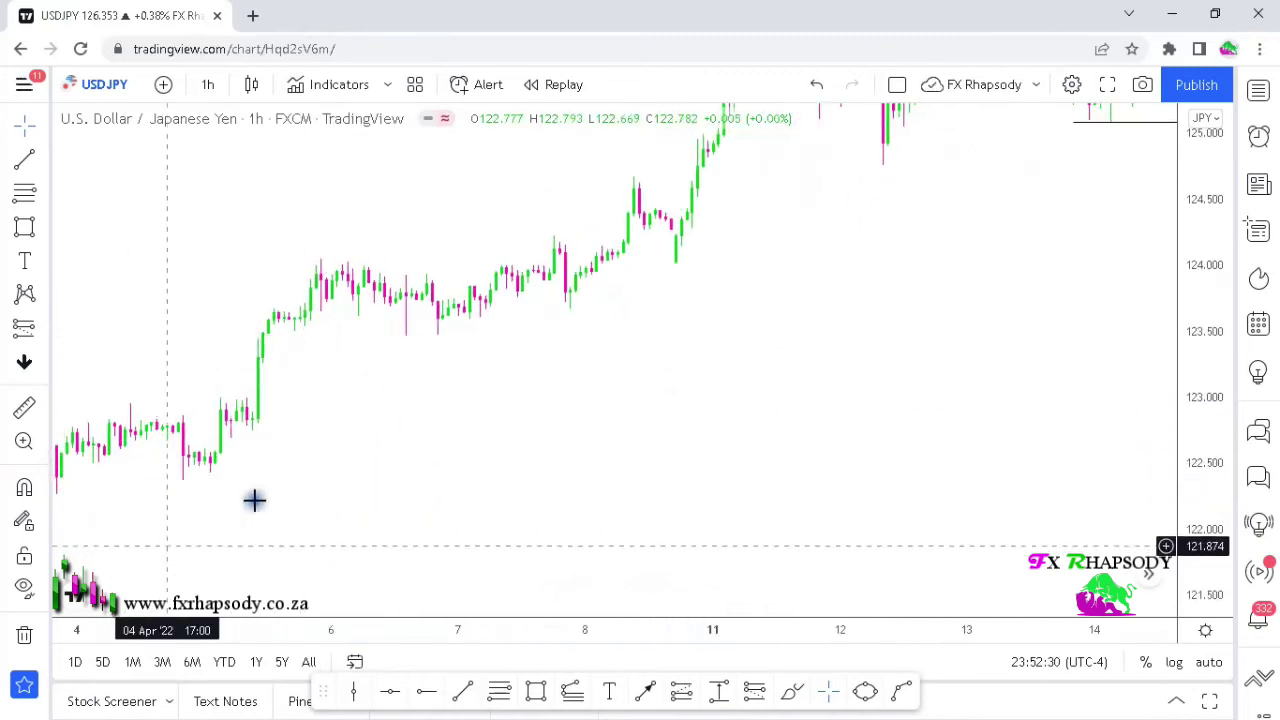
left_click_drag(955, 282, 431, 540)
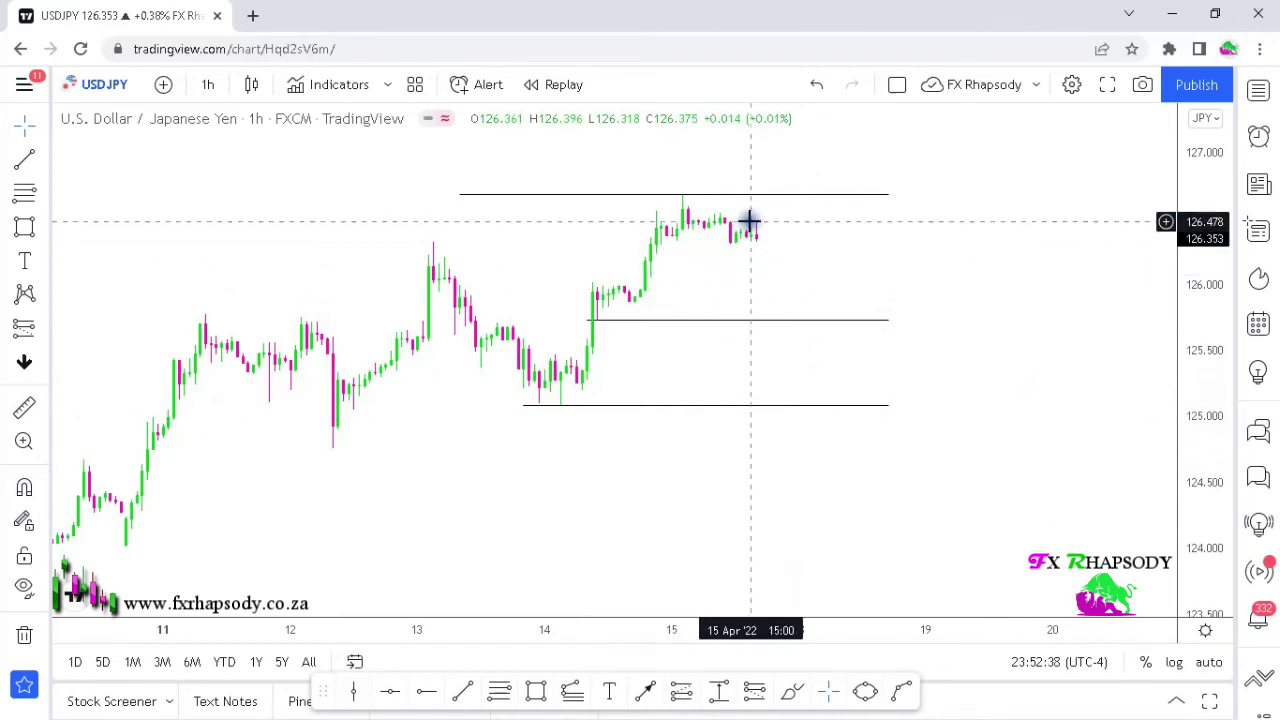
left_click_drag(978, 395, 857, 400)
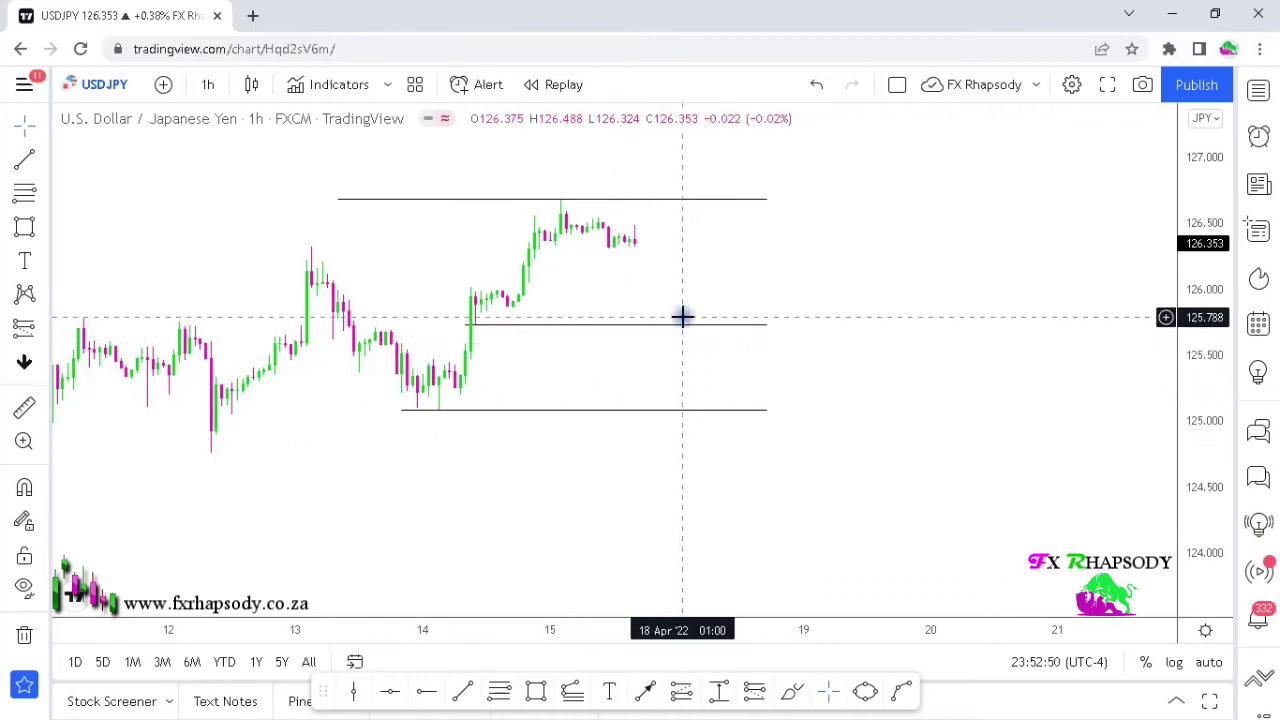
left_click_drag(563, 487, 772, 520)
left_click_drag(1202, 463, 1197, 421)
scroll(1058, 369, "up", 3)
left_click_drag(842, 283, 960, 289)
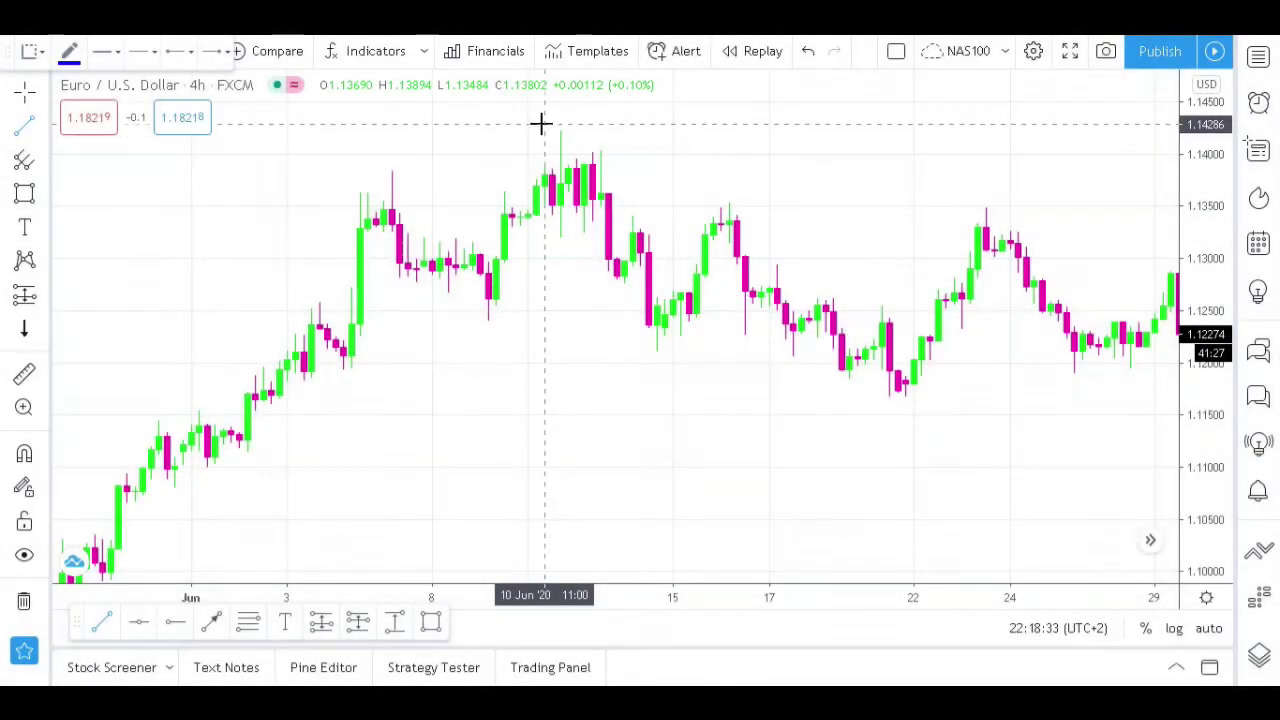
Step: Start a trend line near the 10 Jun 2020 swing high on the EURUSD 4-hour chart
left_click(537, 131)
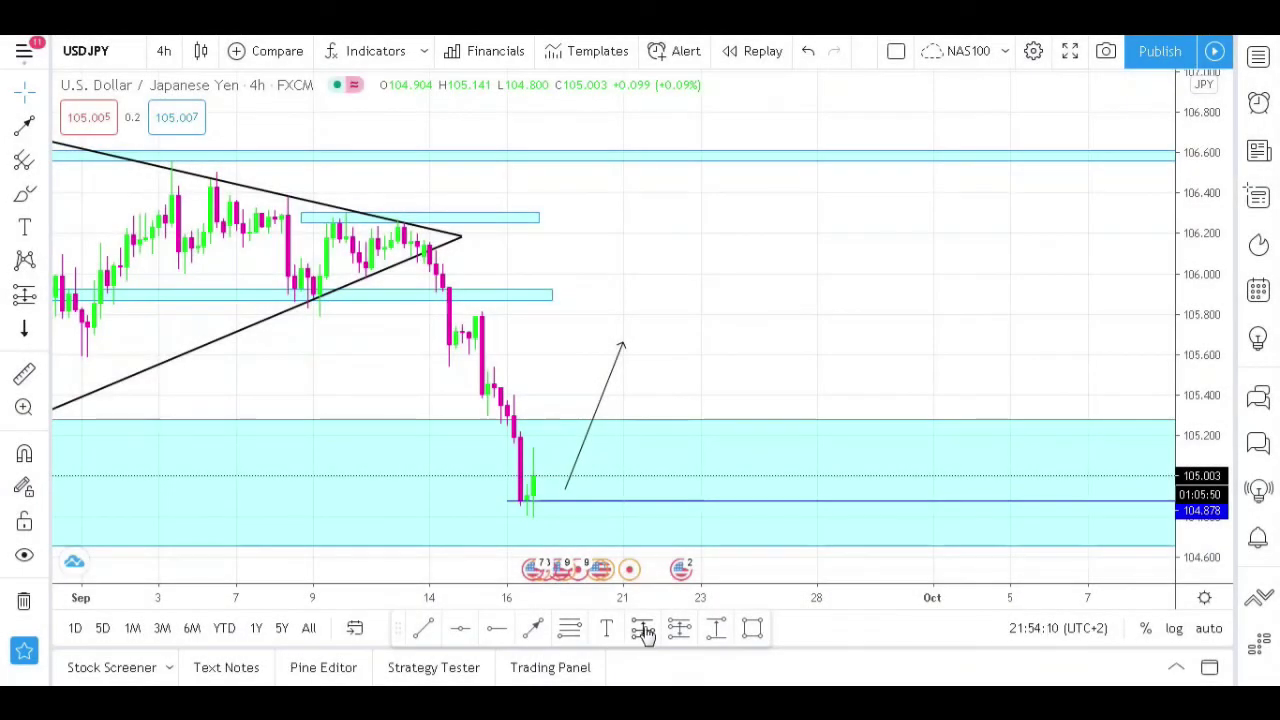
Step: Place a long position on the USDJPY 4-hour chart with its entry at the blue line, about 104.88
left_click(643, 630)
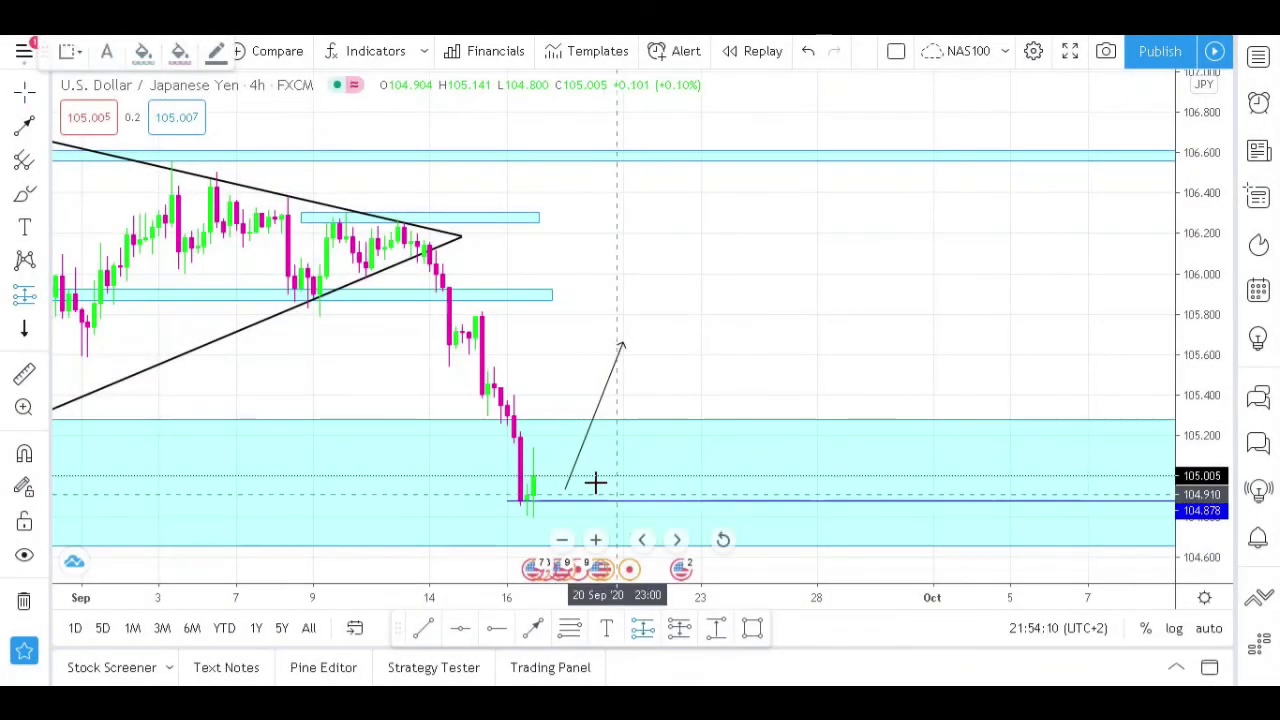
left_click(545, 503)
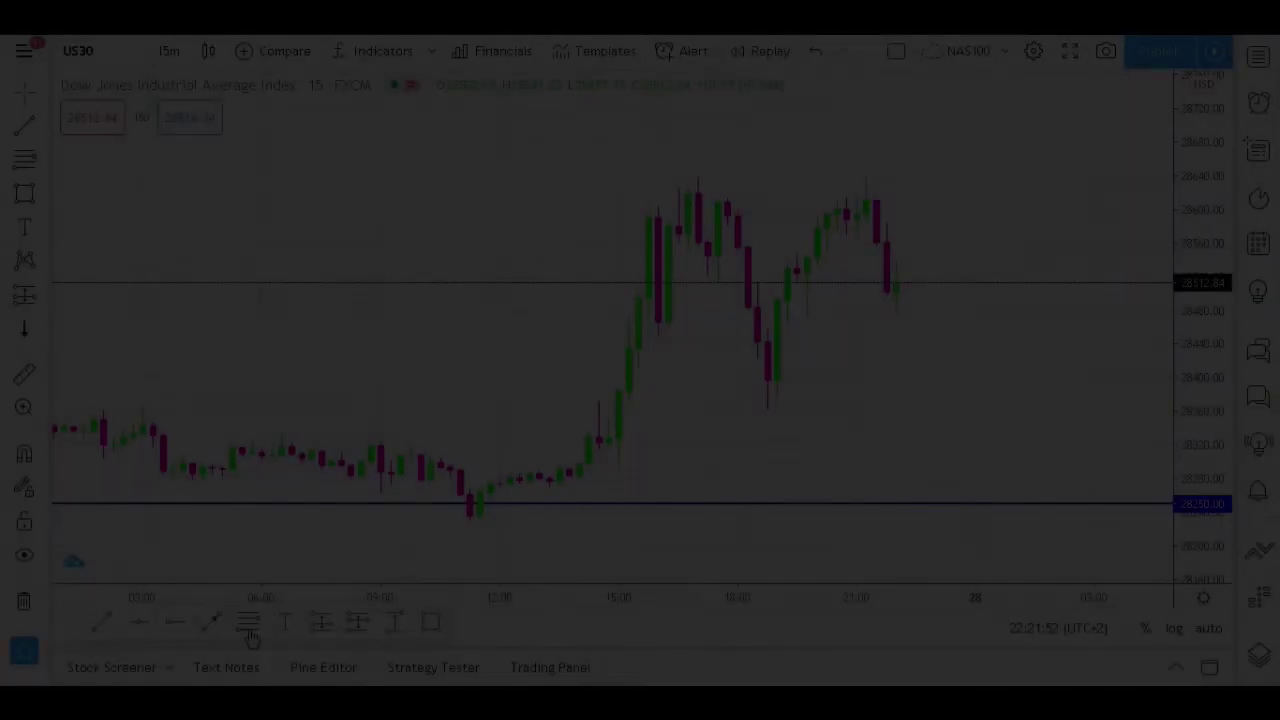
Step: Draw a Fibonacci retracement on the US30 15-minute chart from 28294.67 at 27 Aug 14:30 up to the latest highs
left_click(248, 622)
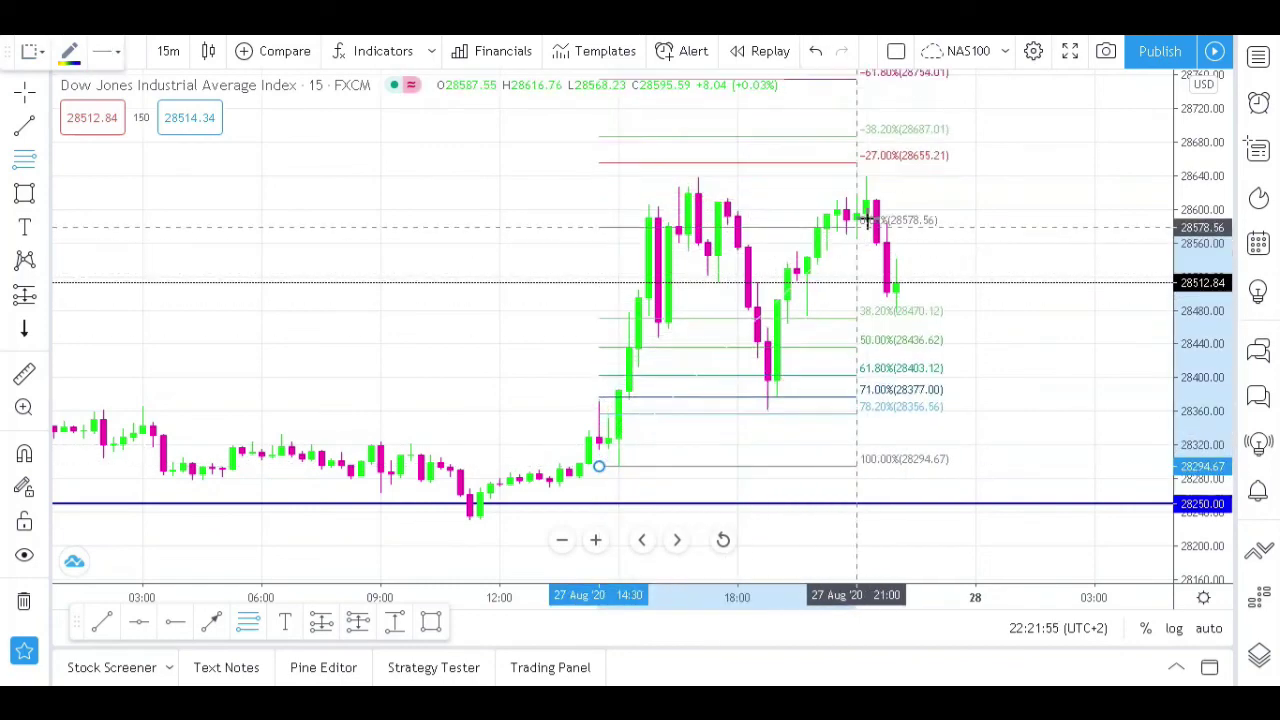
left_click(883, 215)
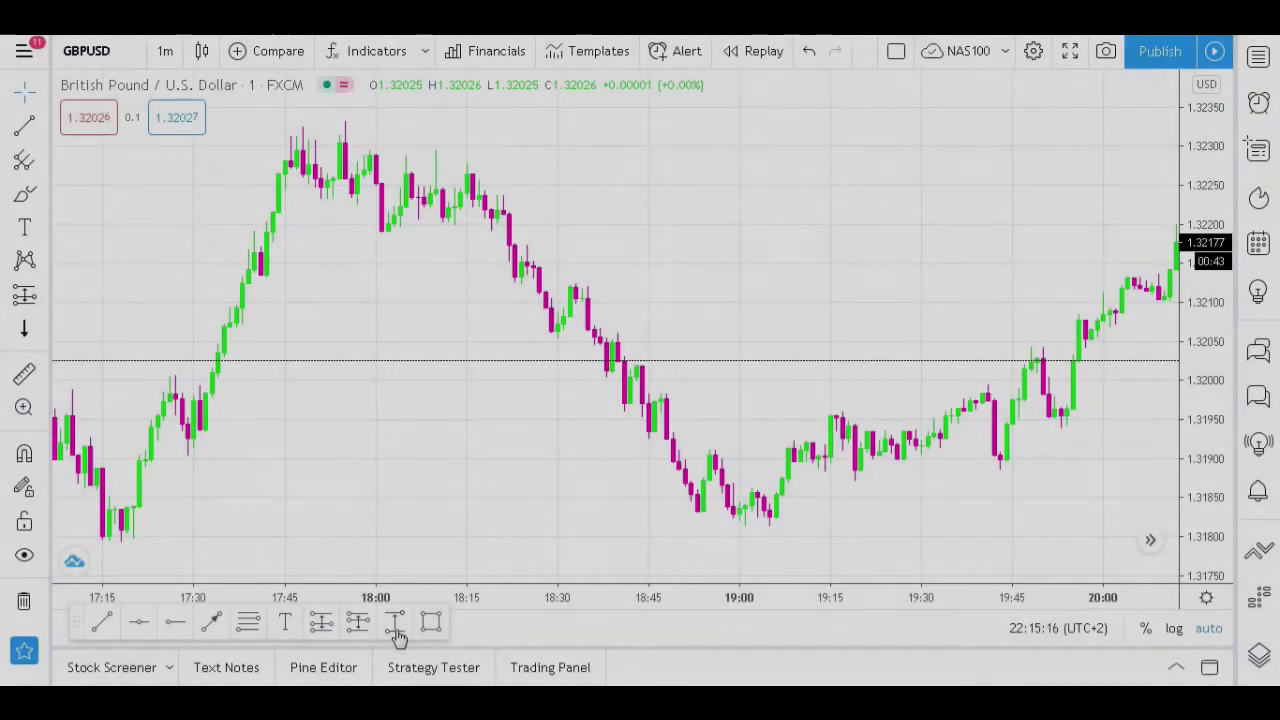
Step: Draw rectangle zones on the GBPUSD 1-minute chart: one from 1.32337 to 1.32280 over the 18:00 highs, another around the 19:00 lows
left_click(431, 622)
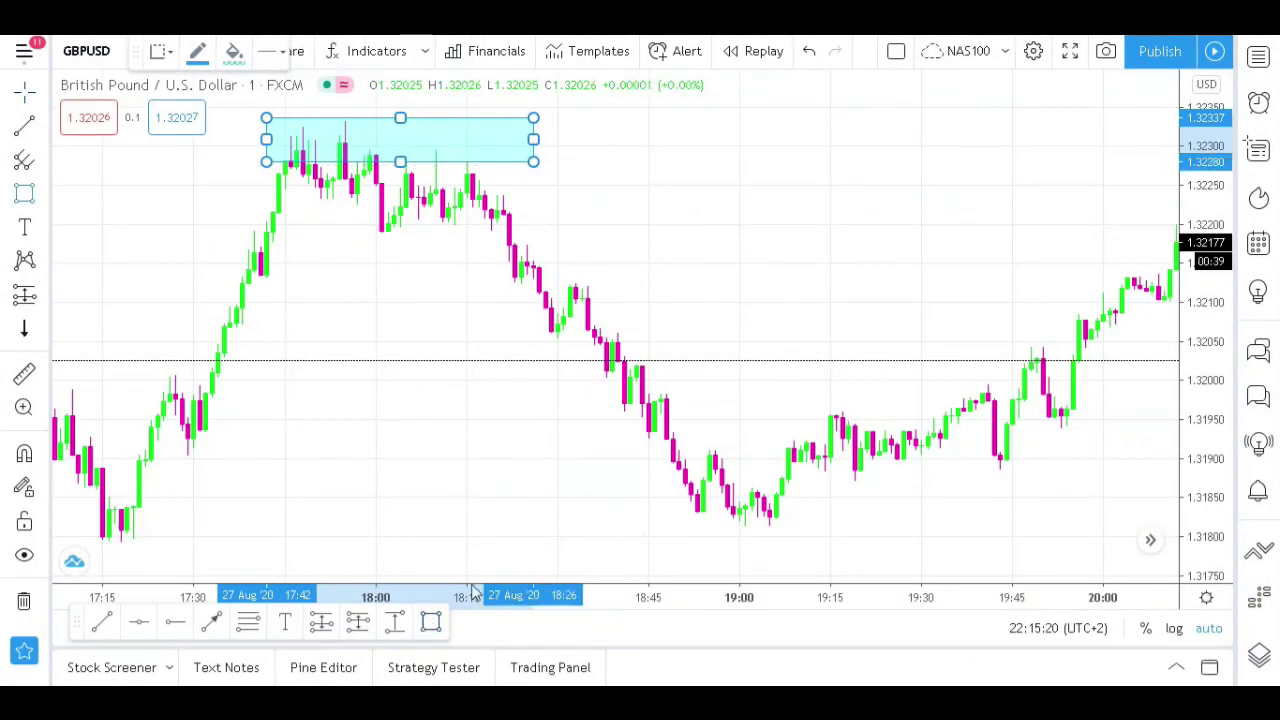
left_click(575, 503)
left_click(940, 530)
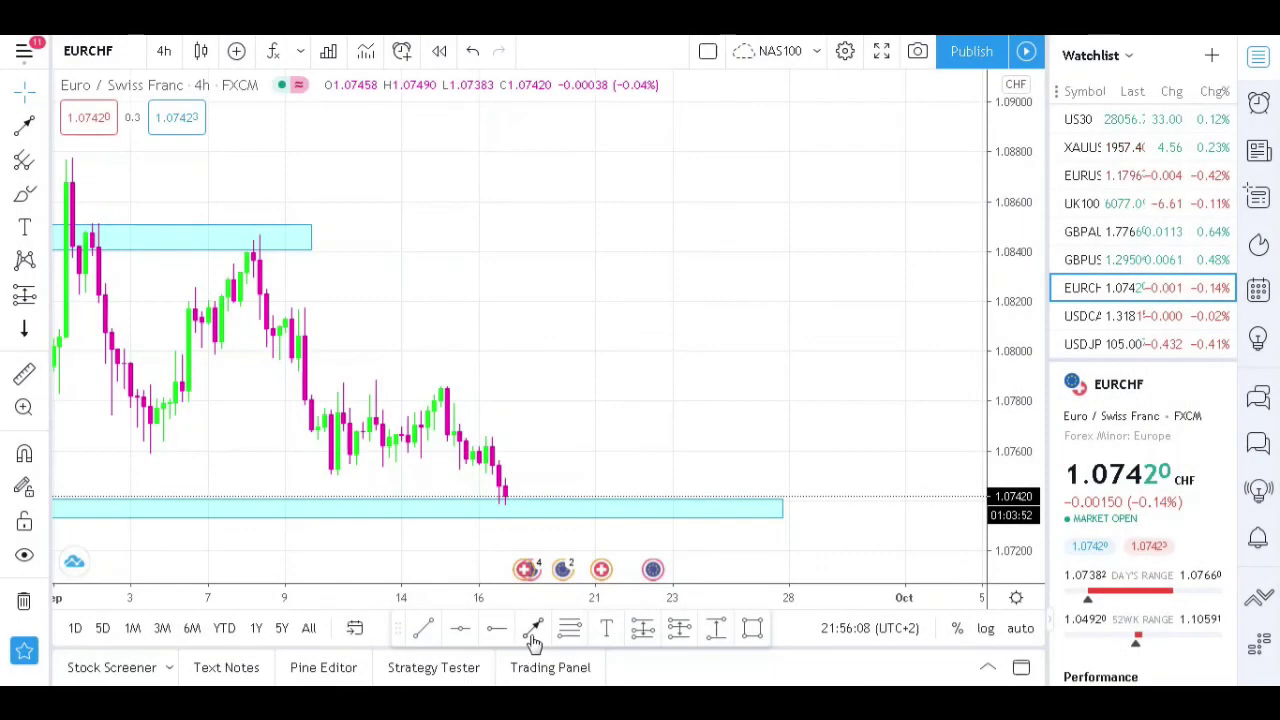
Step: Draw an upward arrow on the EURCHF 4-hour chart from the current price at the lower zone, about 1.0742
left_click(532, 632)
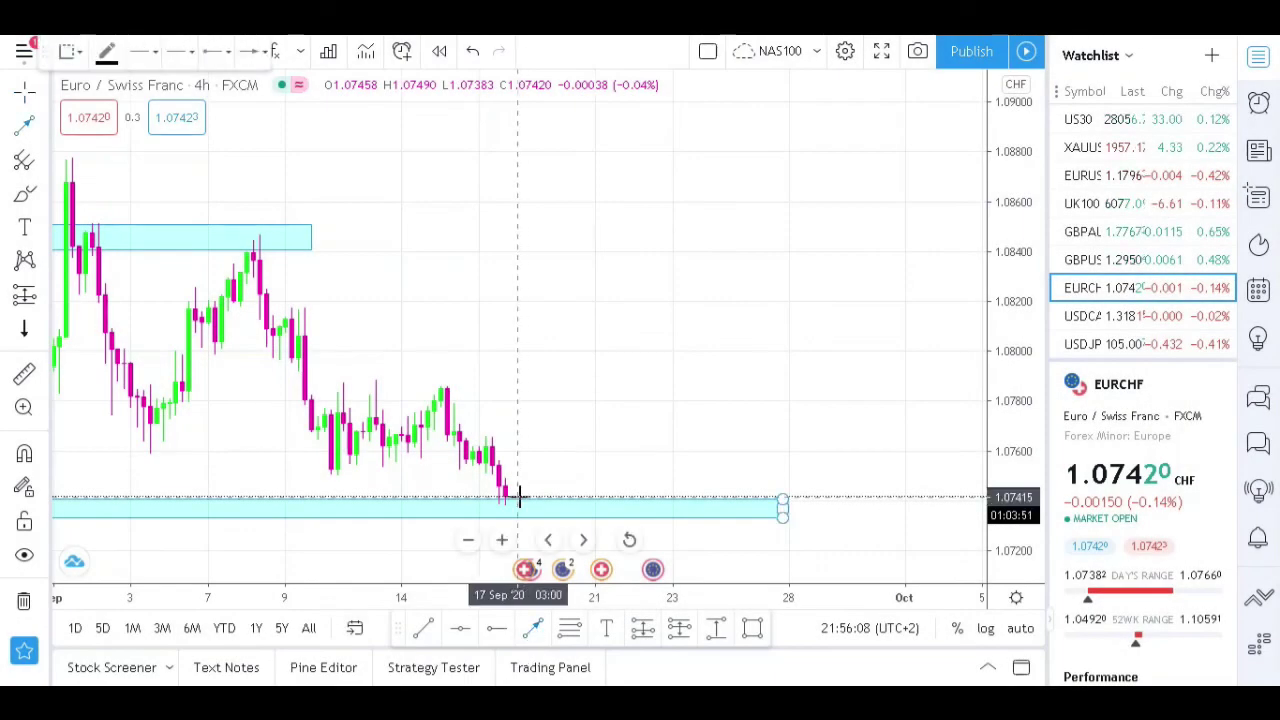
left_click(568, 362)
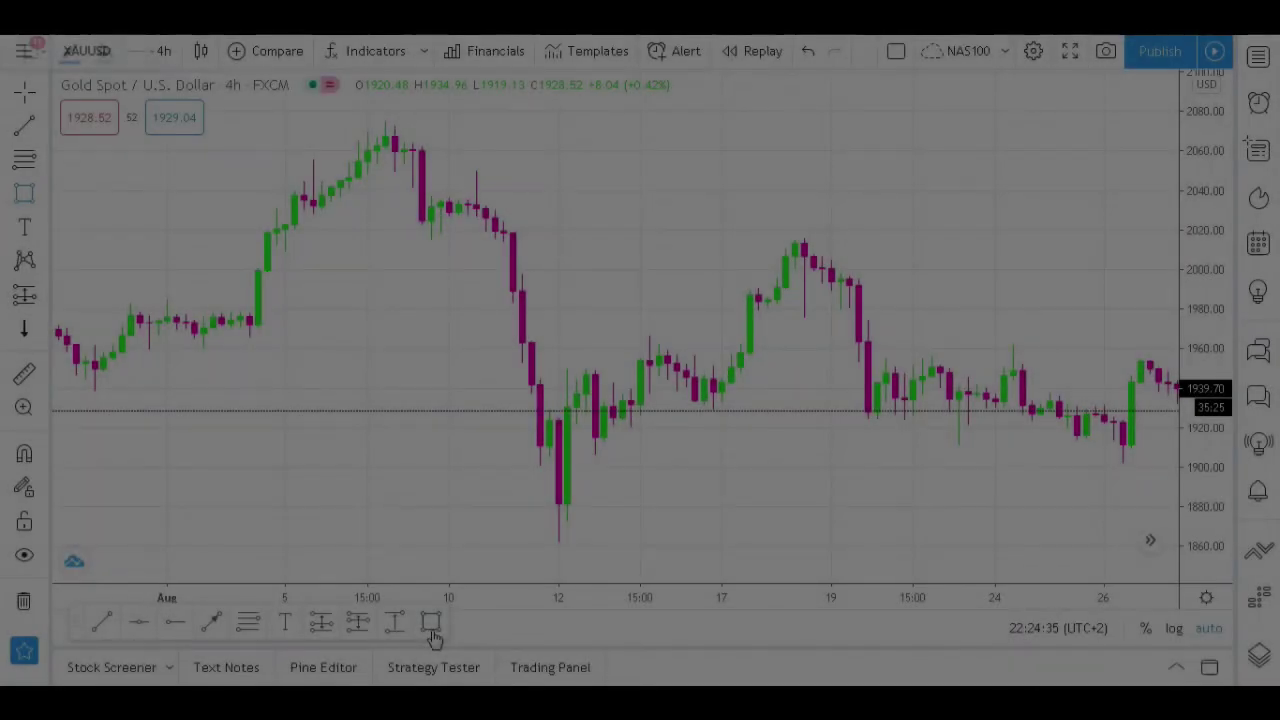
Step: Draw two rectangle zones on the XAUUSD 4-hour chart: 2024.18 to 2007.59 for 7–11 Aug, and from about 2017.54 down around the 18 Aug peak
left_click(432, 630)
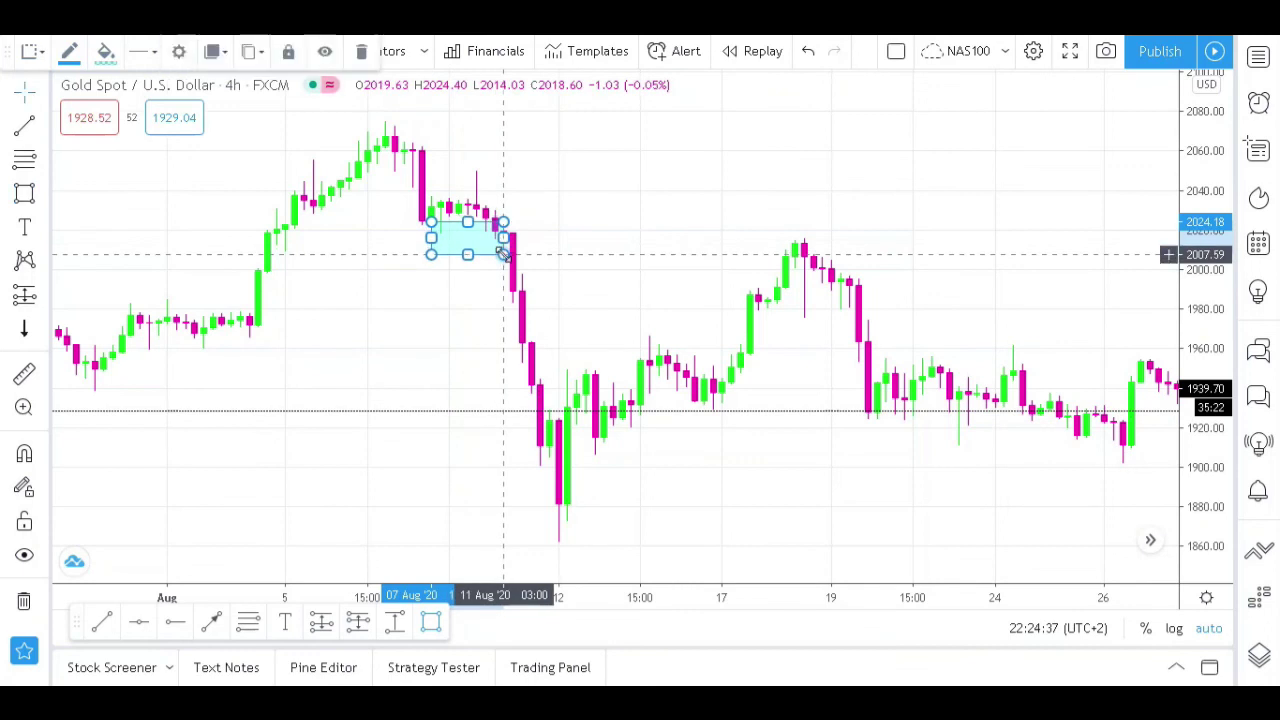
left_click(351, 377)
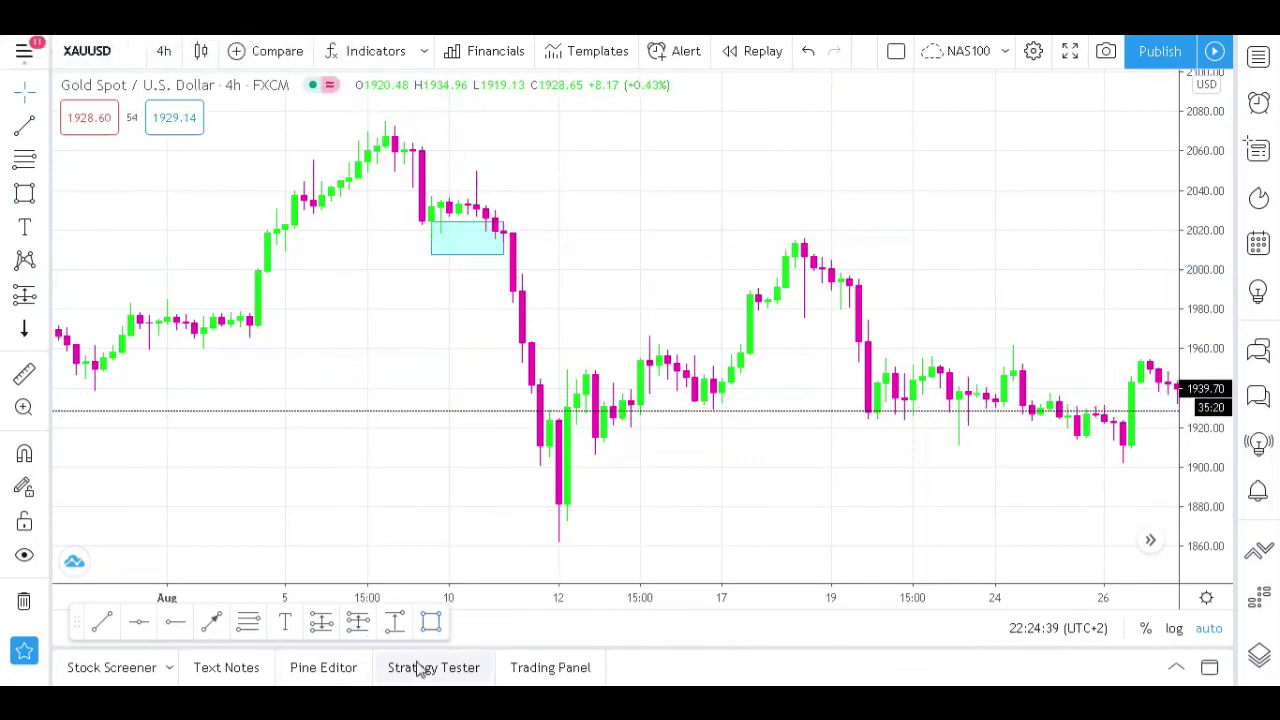
left_click(431, 630)
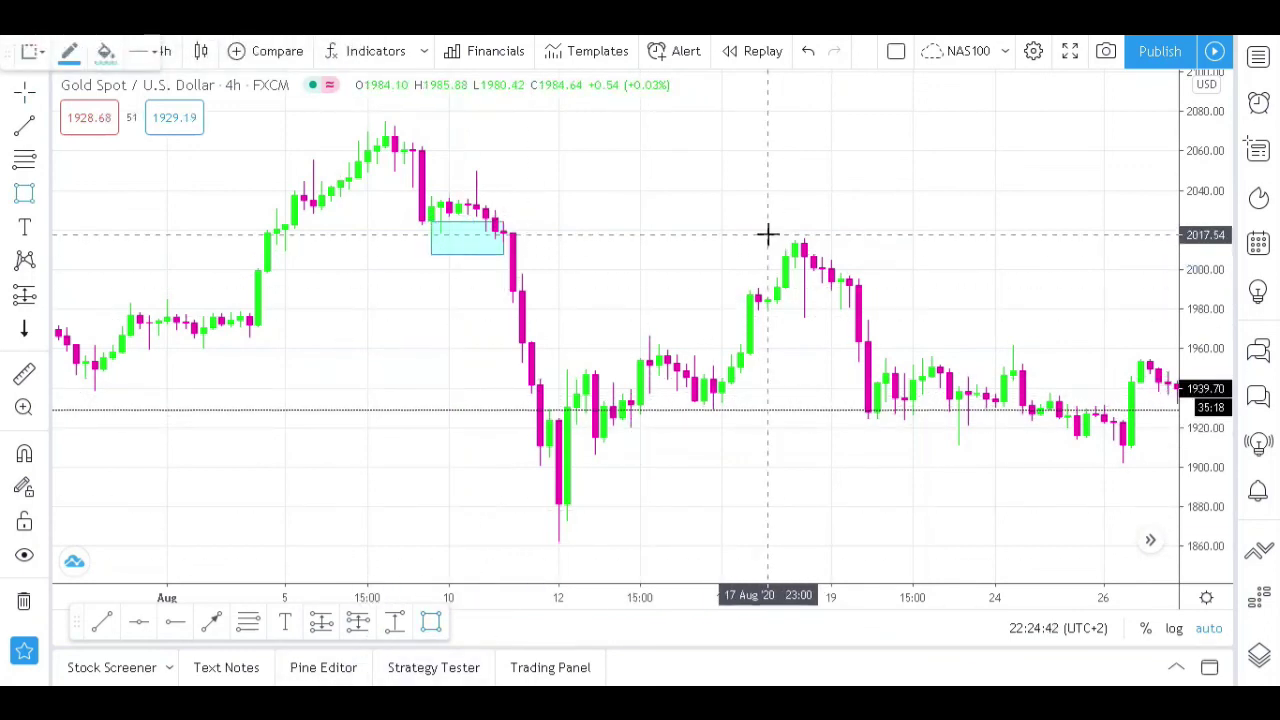
left_click(849, 264)
left_click(946, 297)
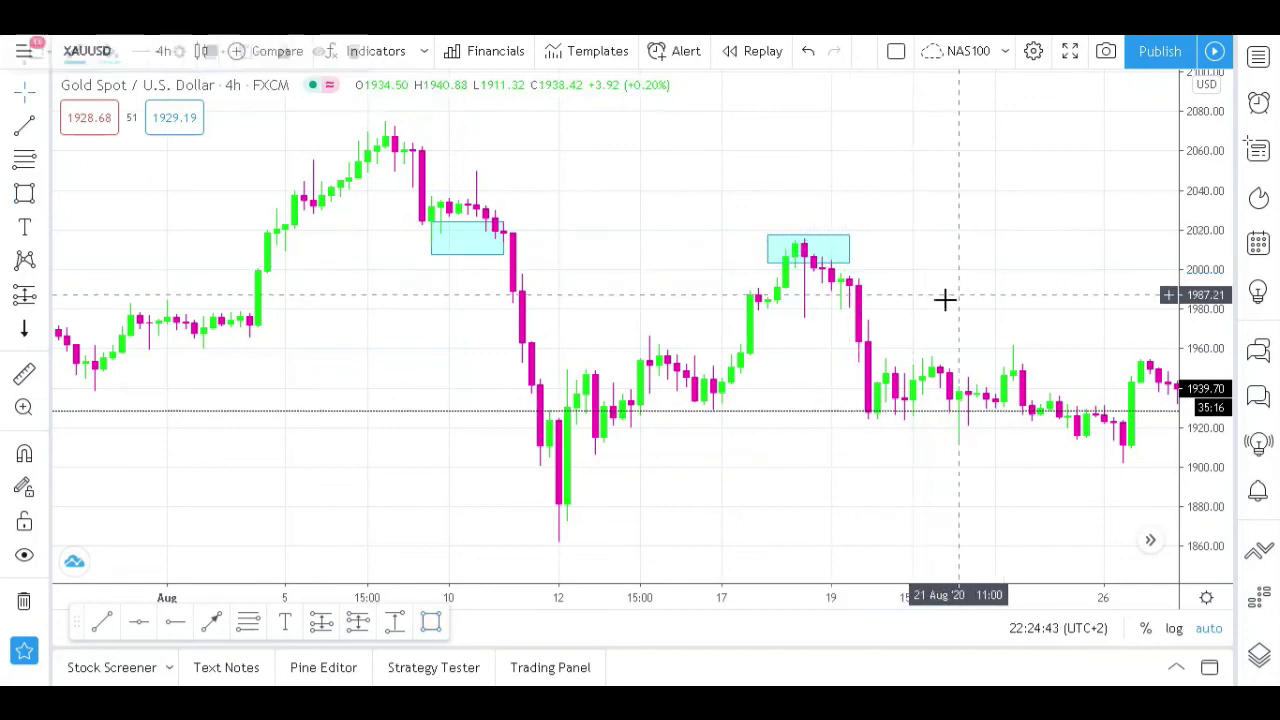
Step: Draw an arrow from the 18 Aug peak's rectangle back to the 7–11 Aug rectangle on the XAUUSD chart
left_click(217, 621)
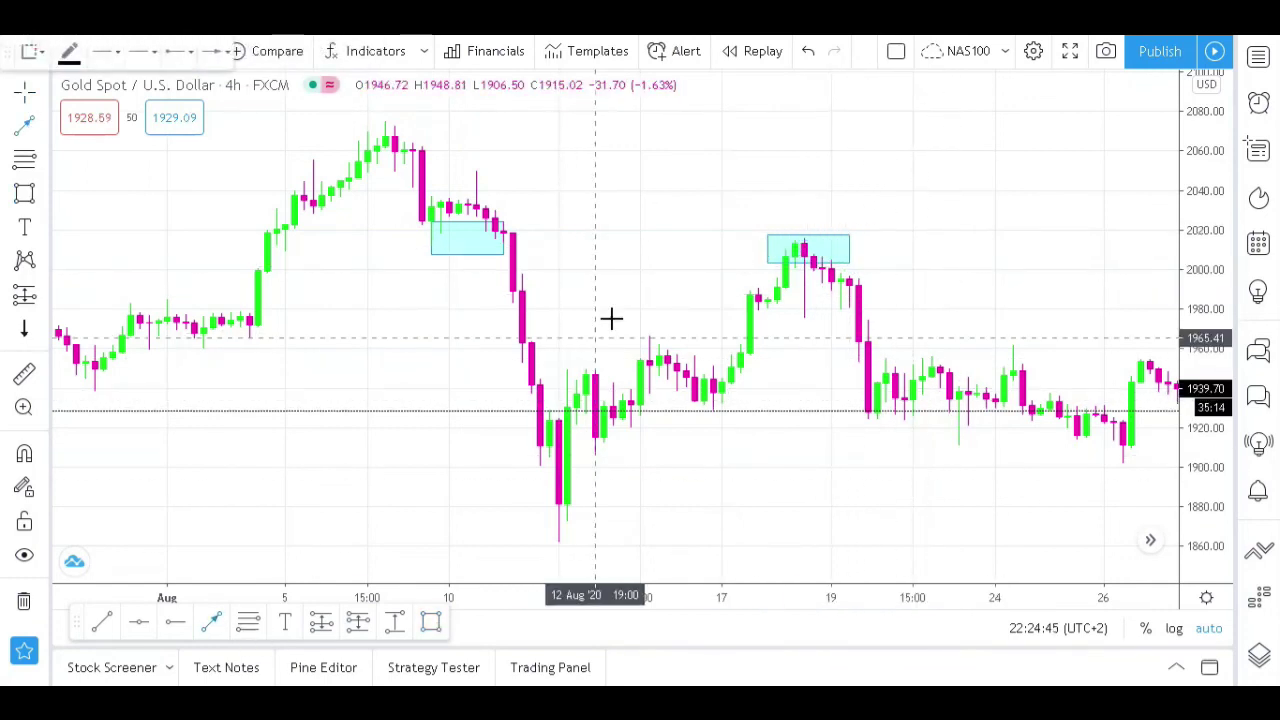
left_click(760, 249)
left_click(531, 247)
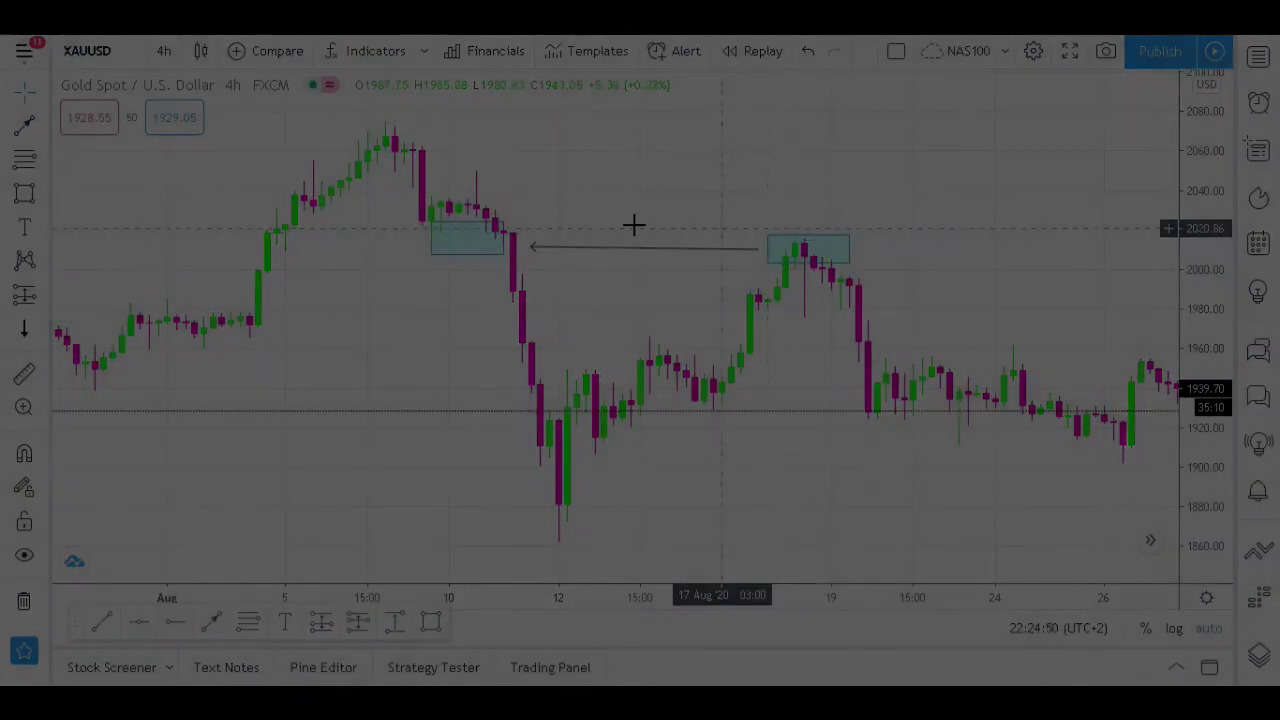